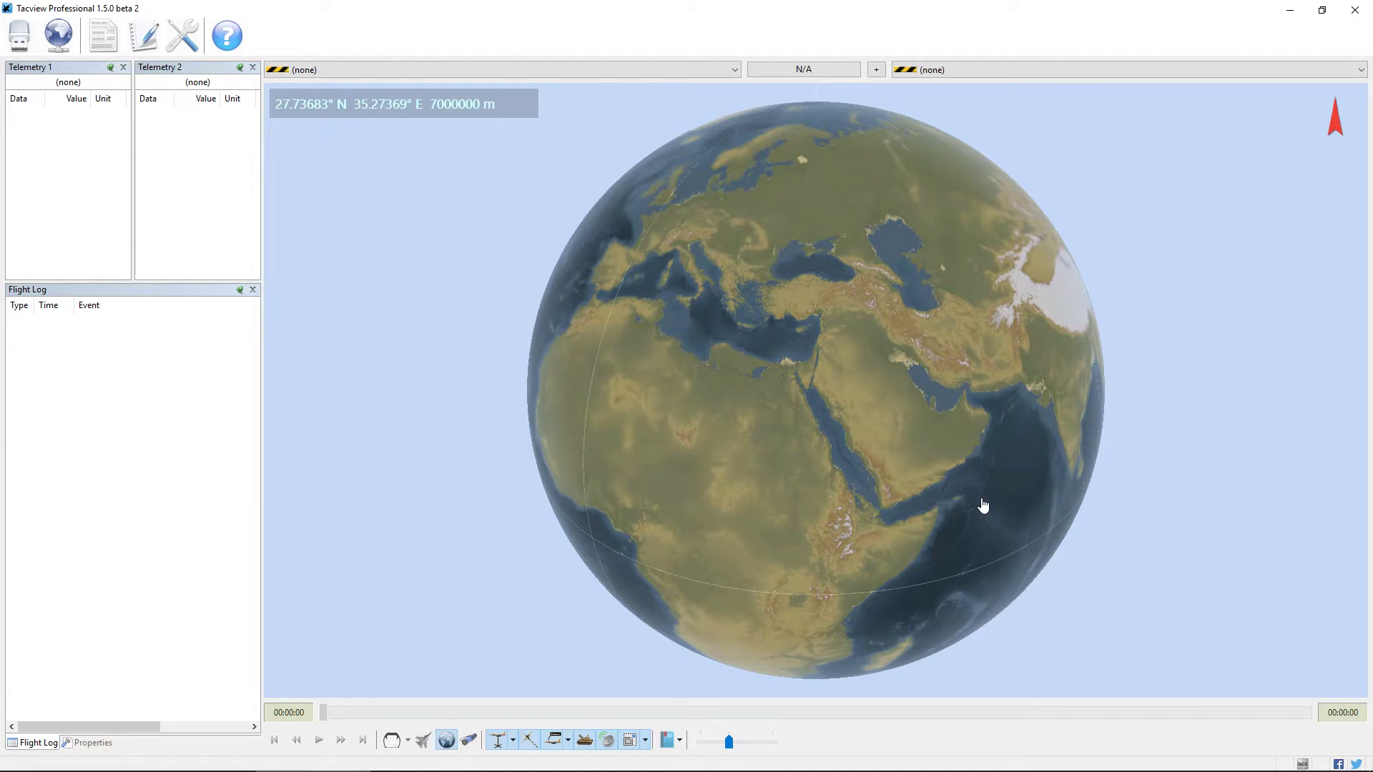
- Examine the default terrain of the island east of Madagascar, around 21° S, 55° E, up close on the globe
drag(983, 506, 871, 213)
drag(928, 465, 928, 438)
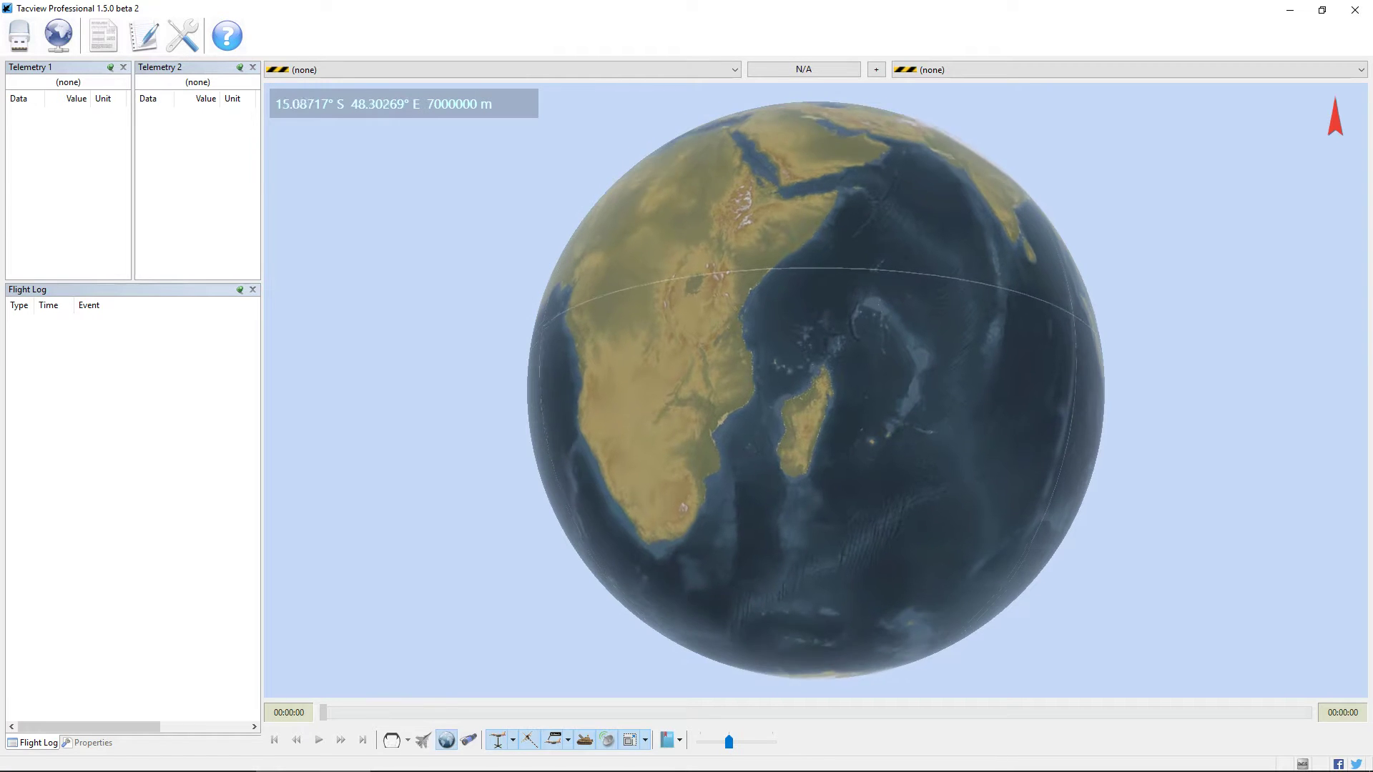
scroll(903, 453, up, 5)
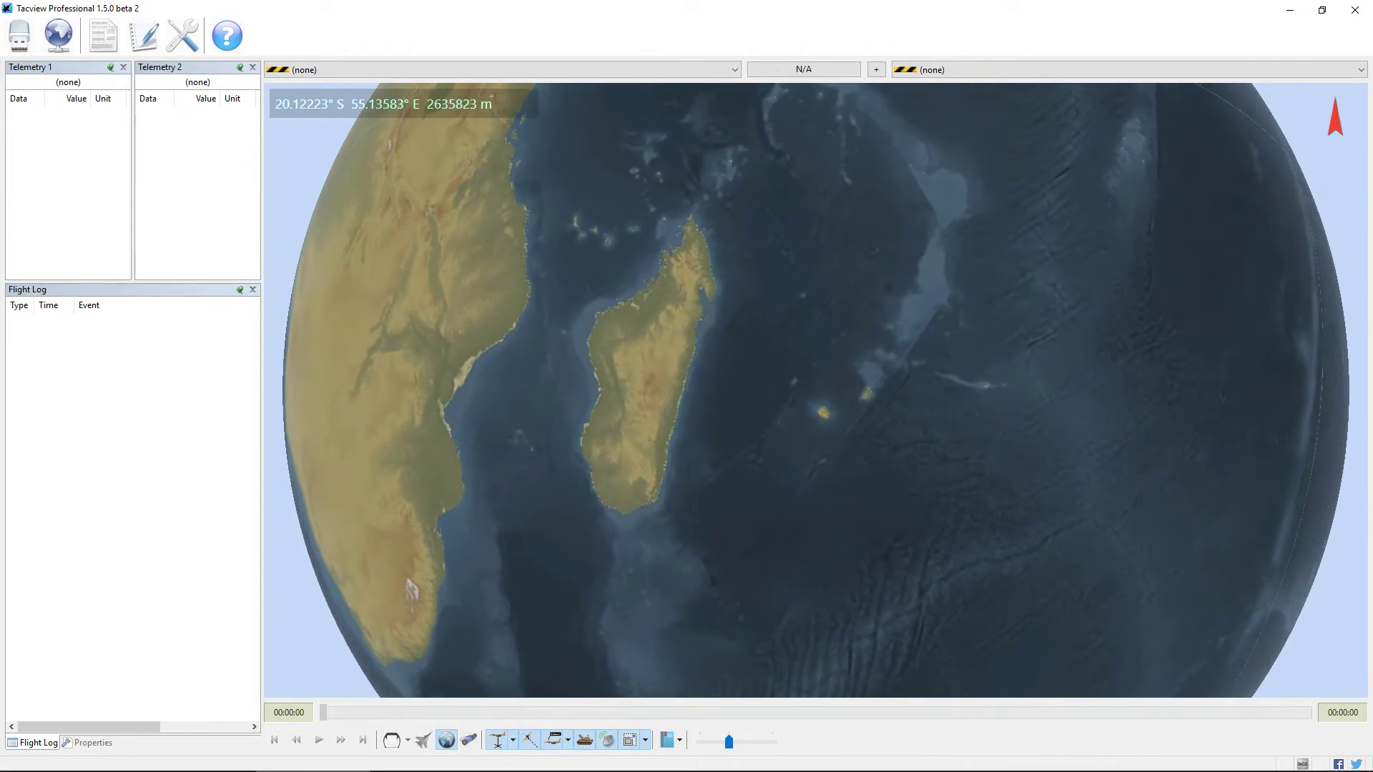
scroll(924, 472, up, 5)
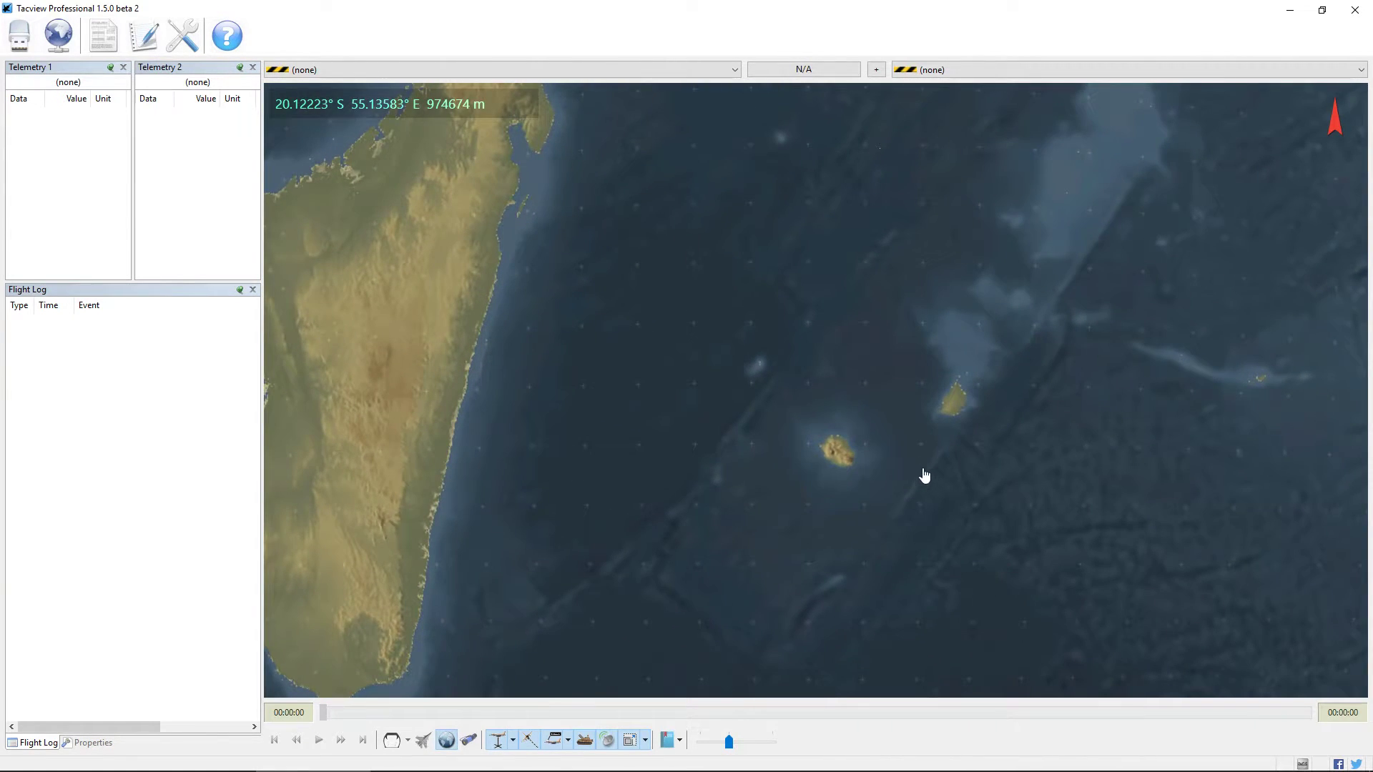
scroll(924, 472, up, 4)
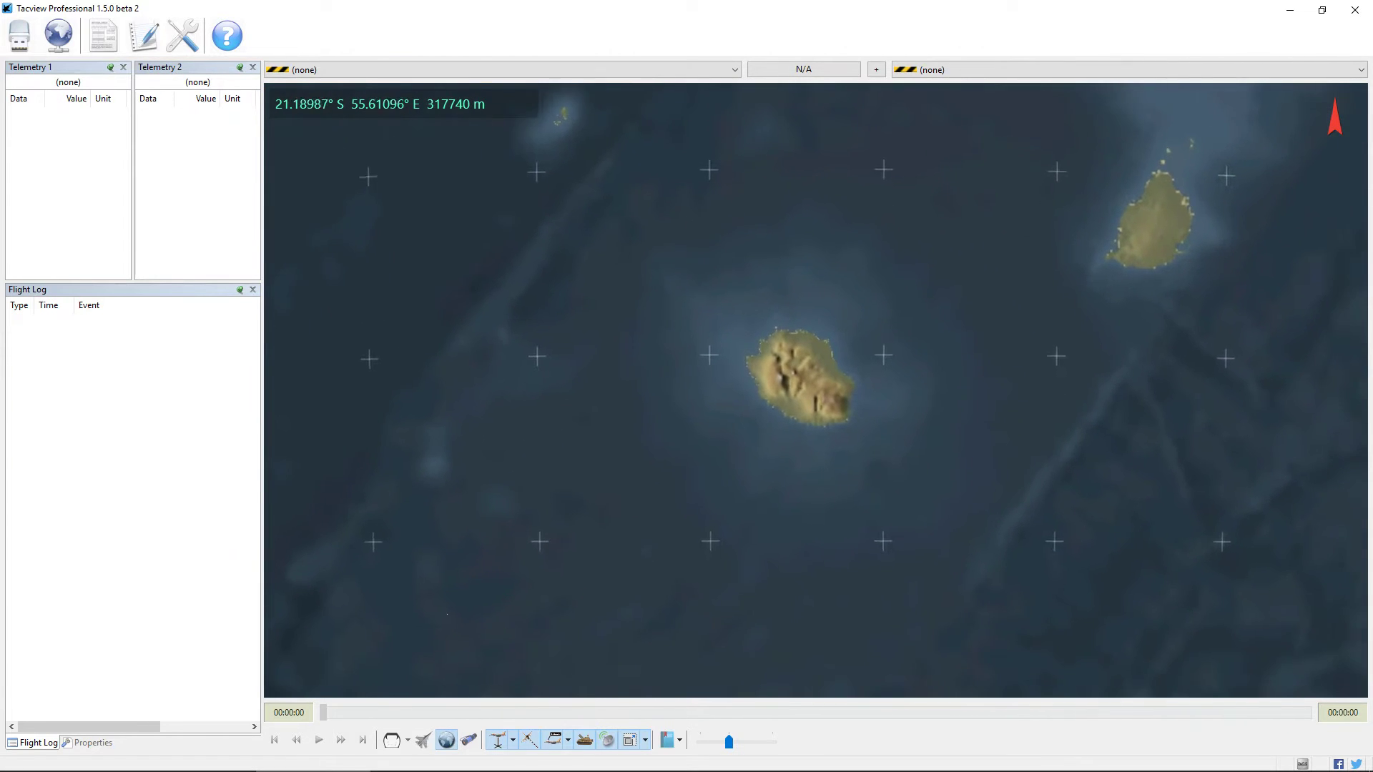
scroll(919, 453, up, 3)
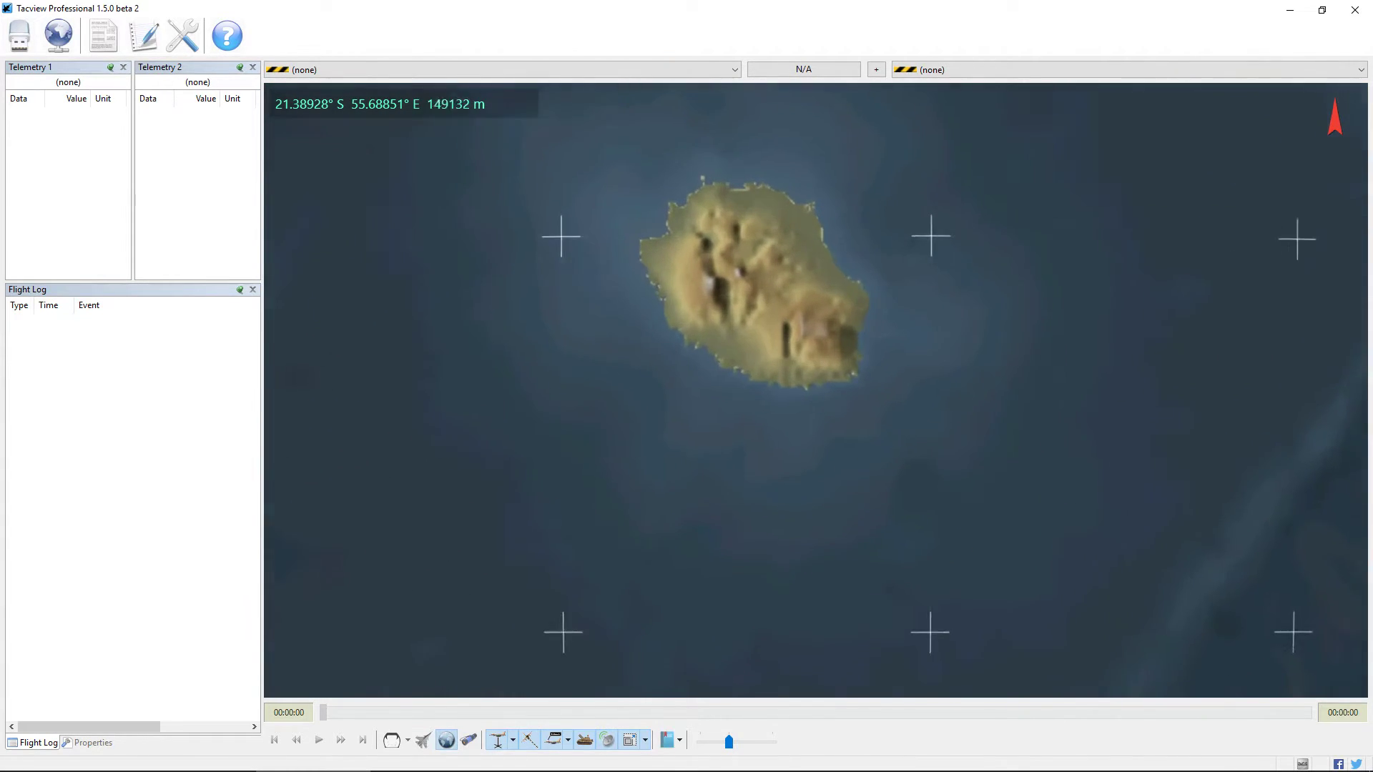
scroll(816, 389, up, 3)
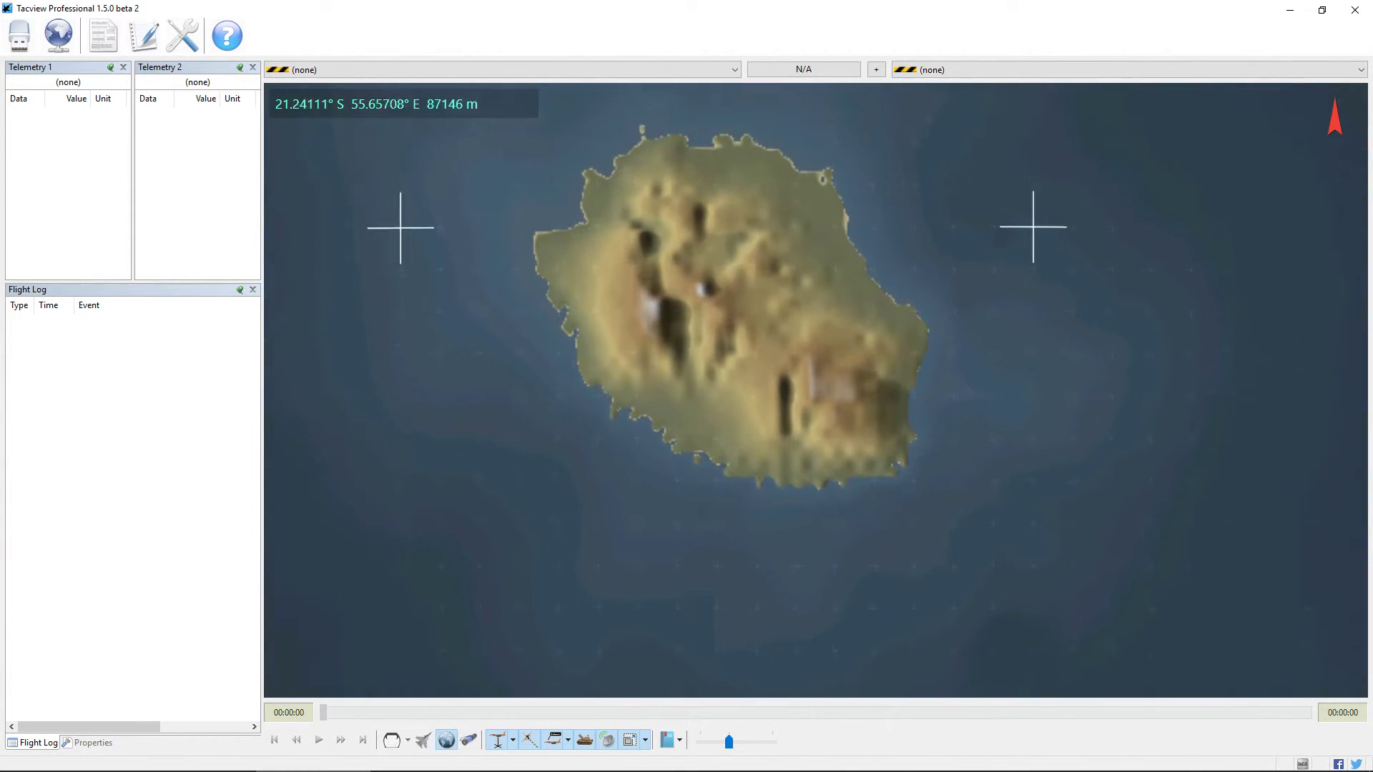
drag(922, 463, 934, 481)
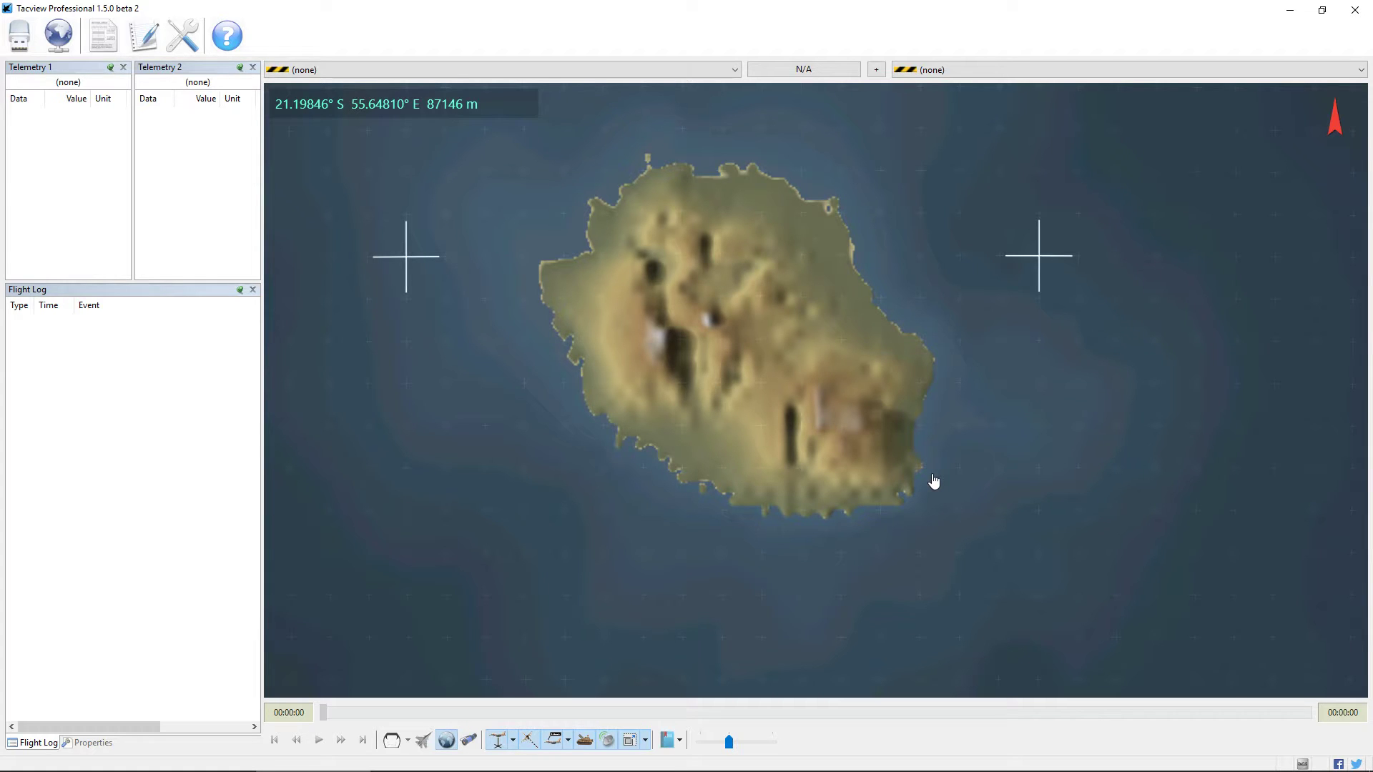
- Close Tacview and open the documentation page of tacview.strasoftware.com in Chrome
click(1355, 10)
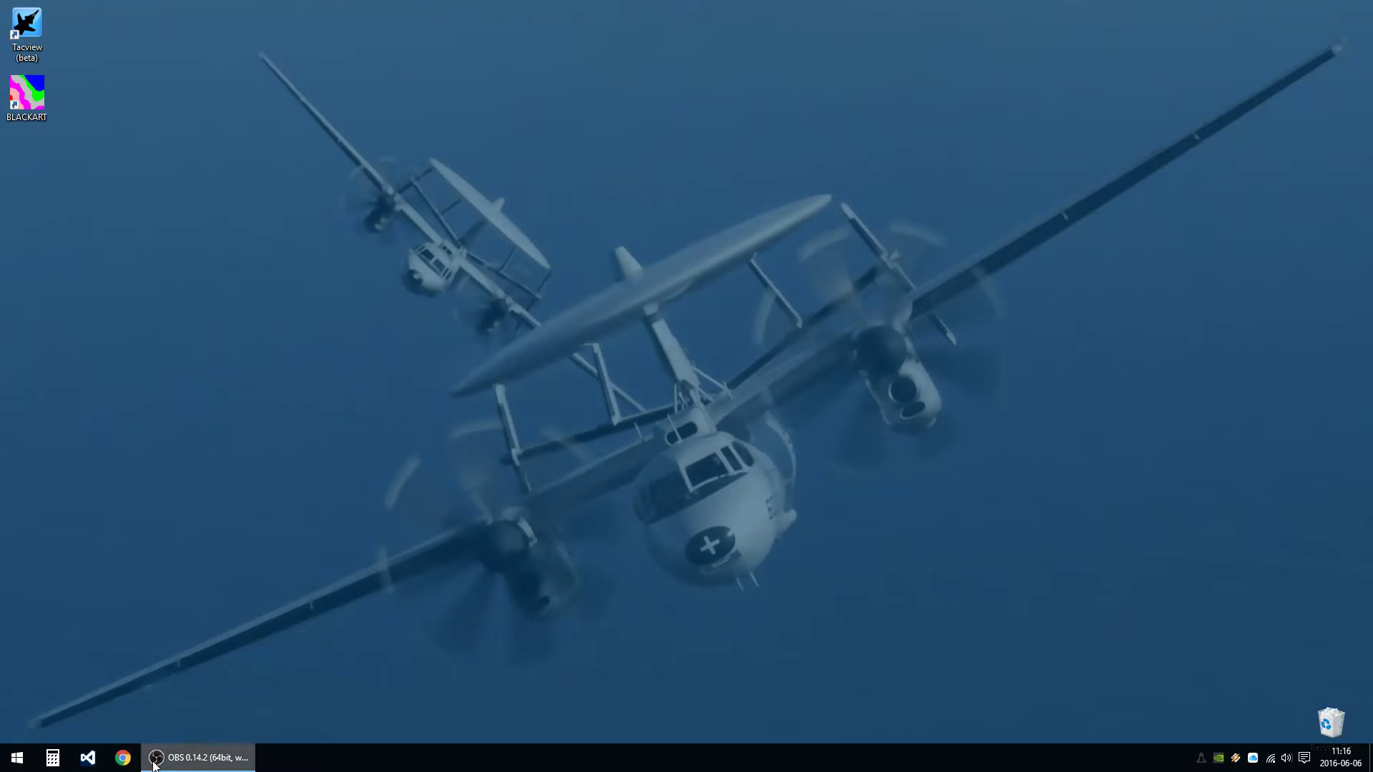
click(123, 758)
text(tacview.strasoftware.com)
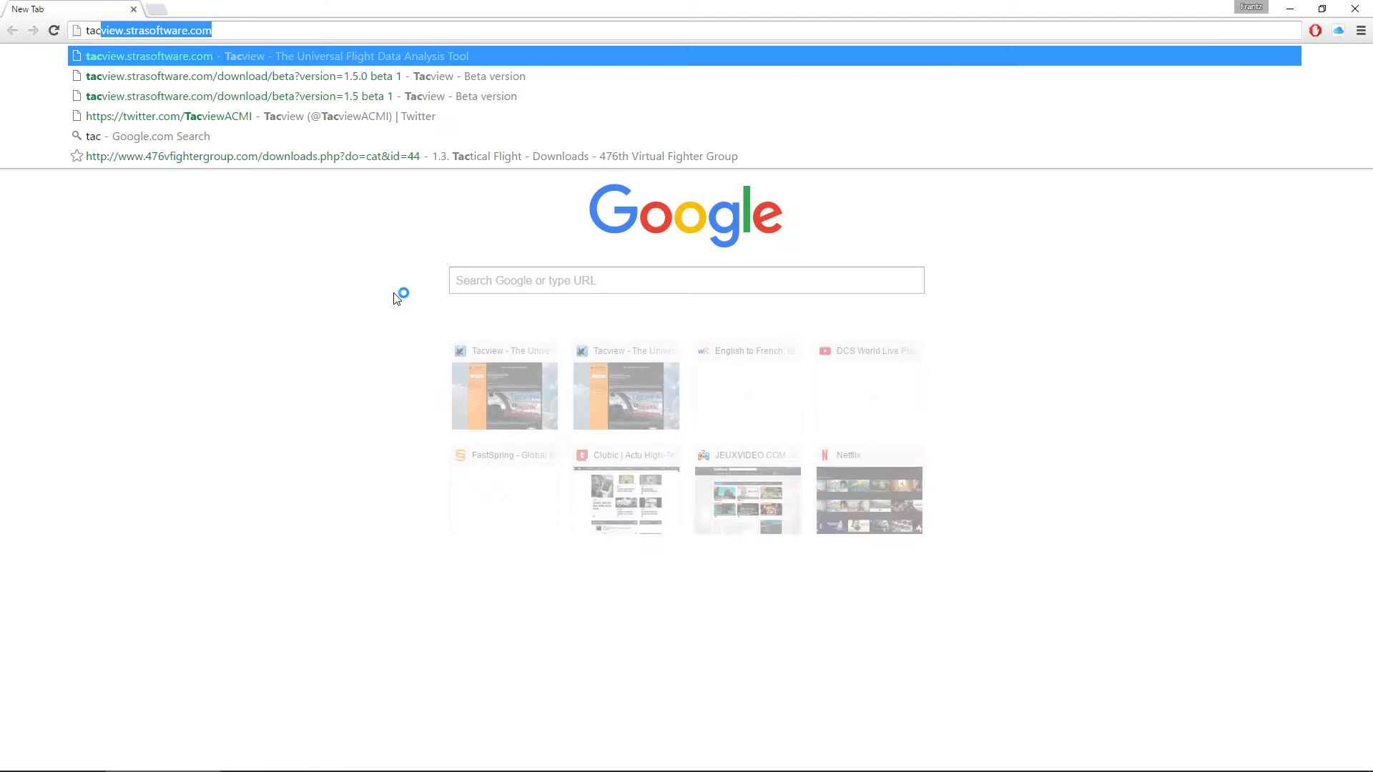
key(Return)
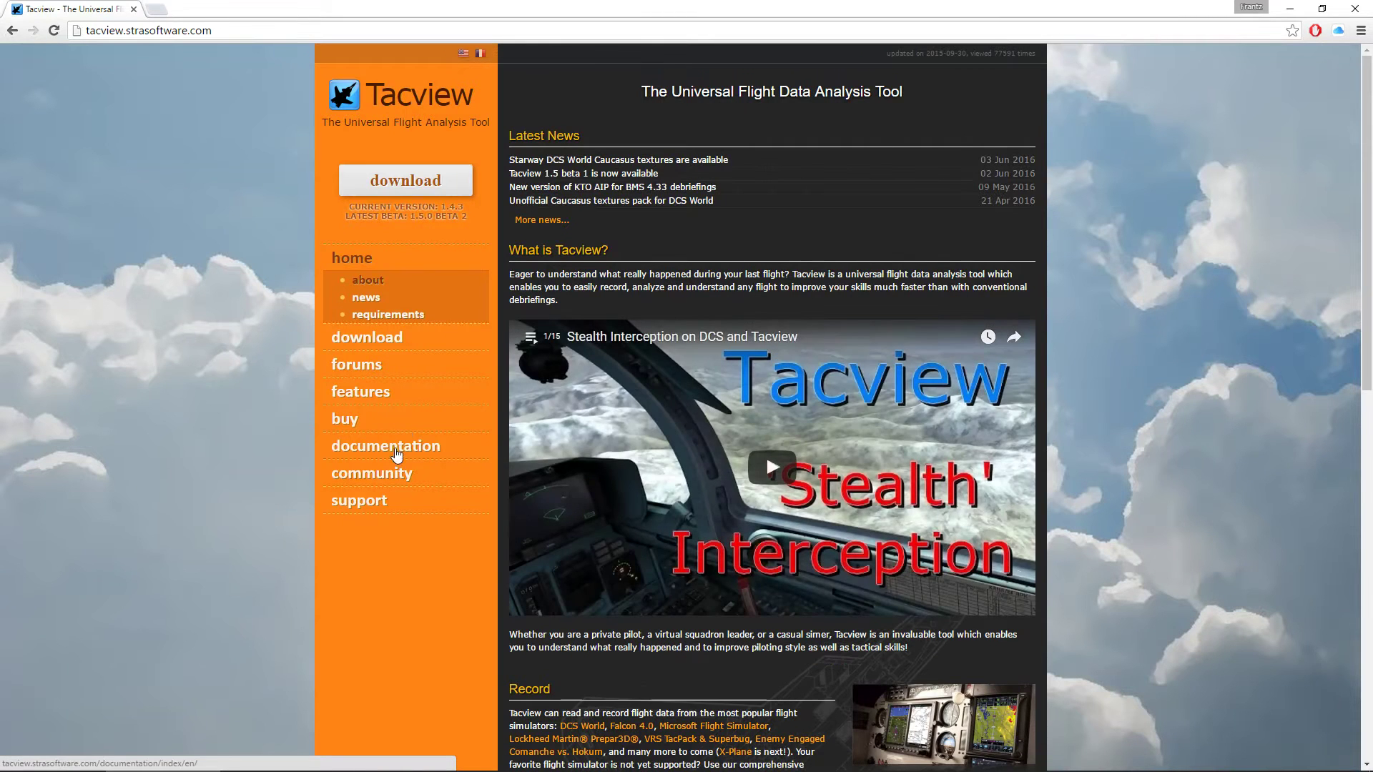
click(366, 450)
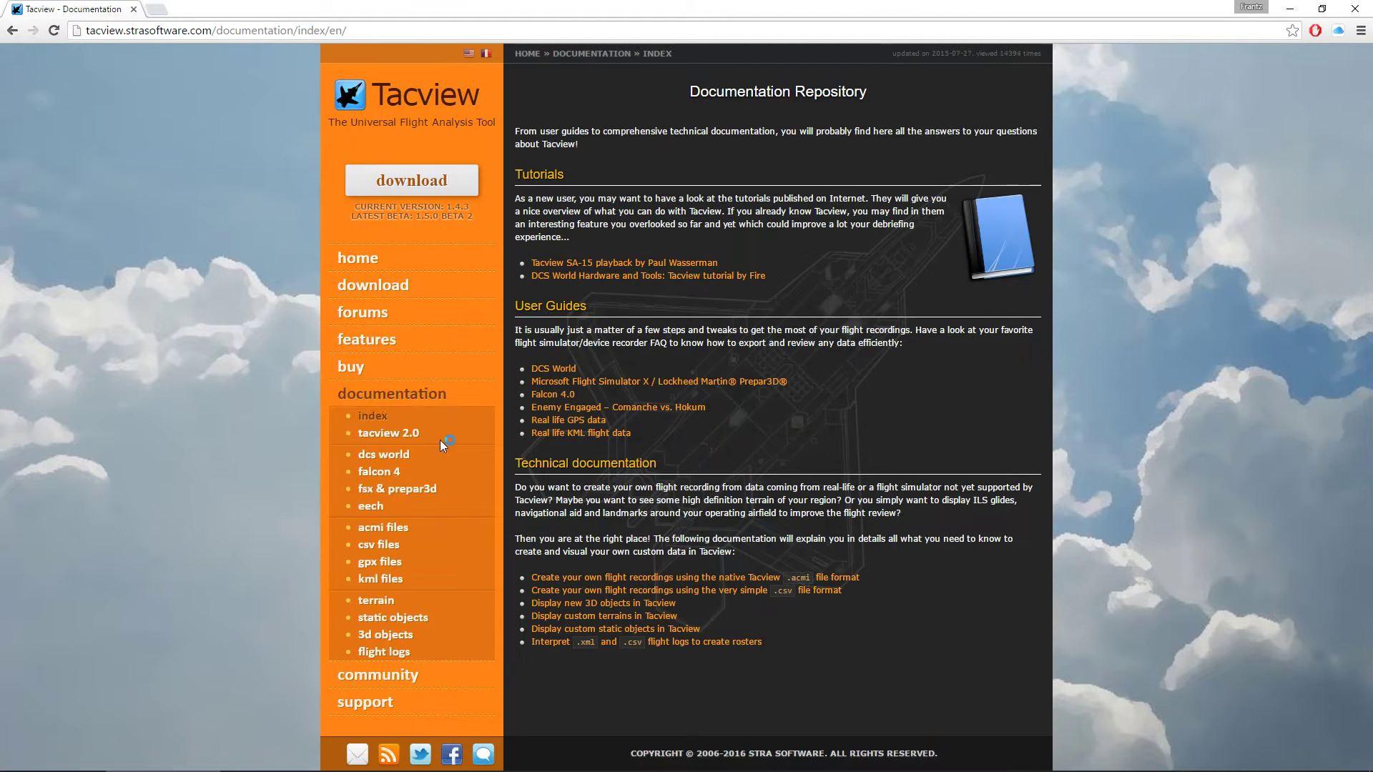
- Go through the custom terrain documentation to the USGS SRTM3 download index and open its Africa directory
click(860, 569)
scroll(845, 544, down, 15)
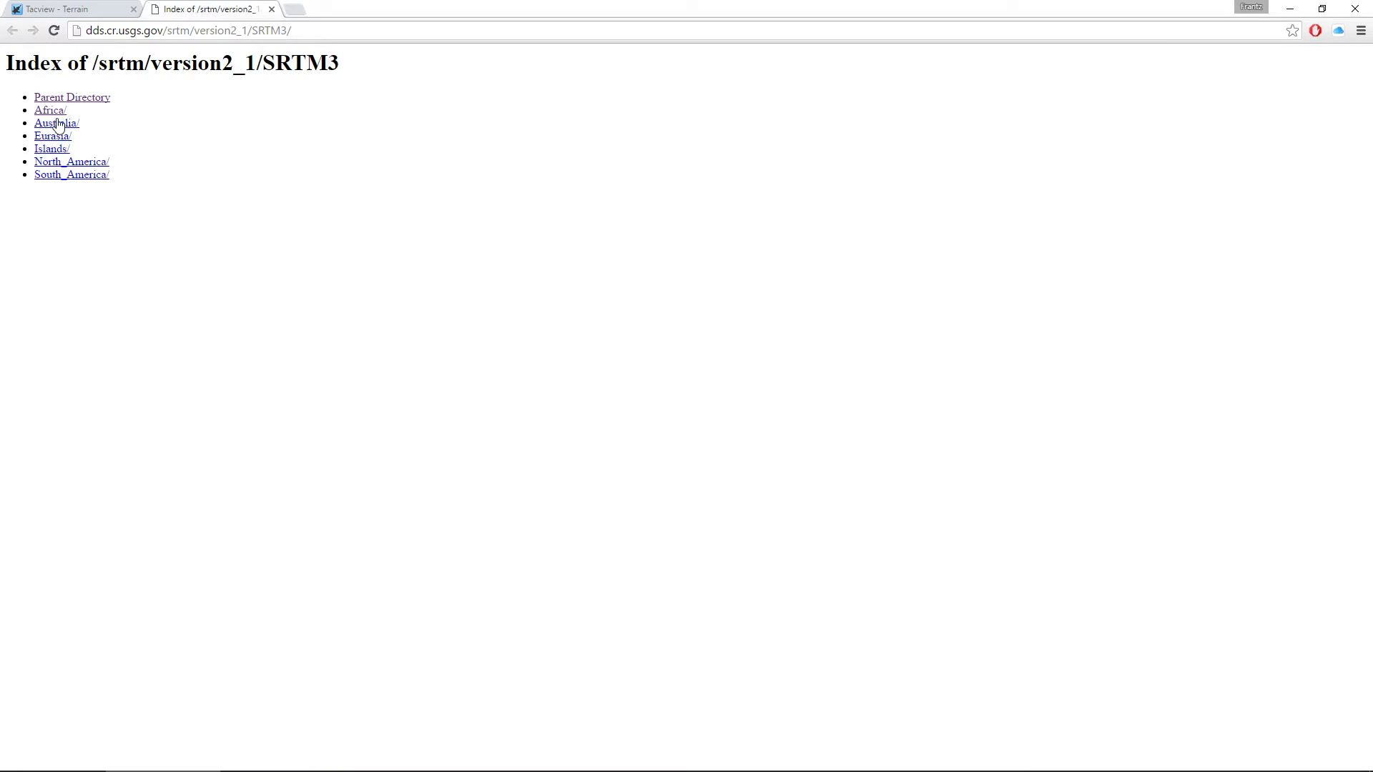
click(56, 122)
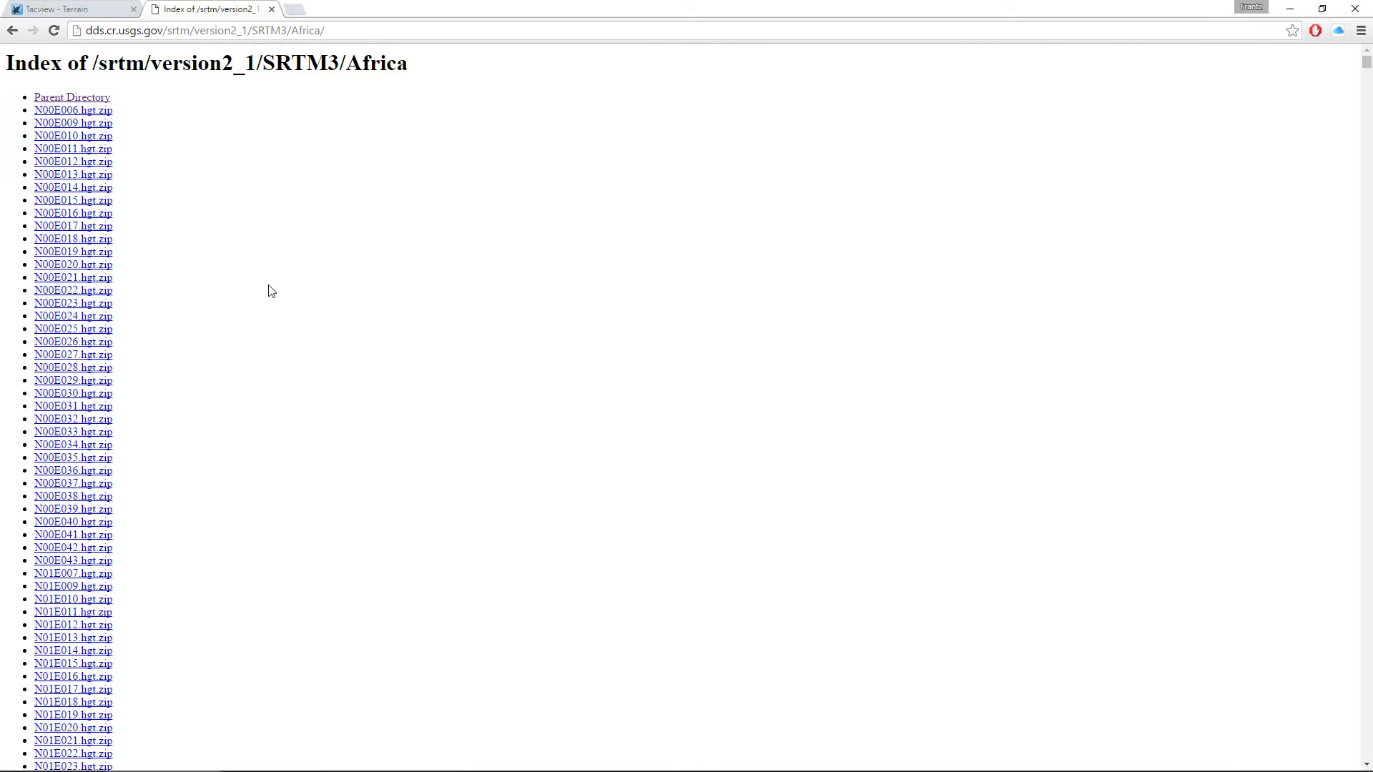
- Find s21e055 in the Africa listing and download S21E055.hgt.zip
key(ctrl+f)
text(s)
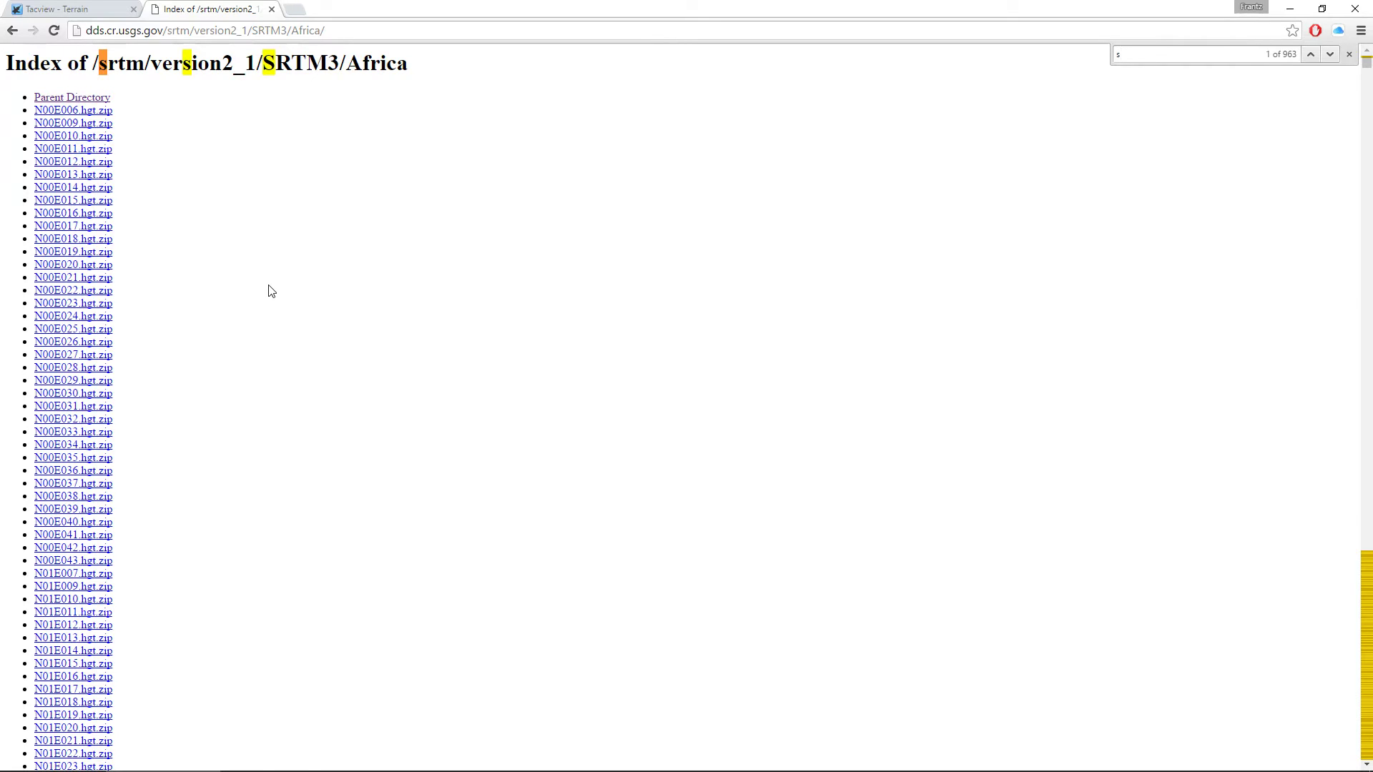
text(21)
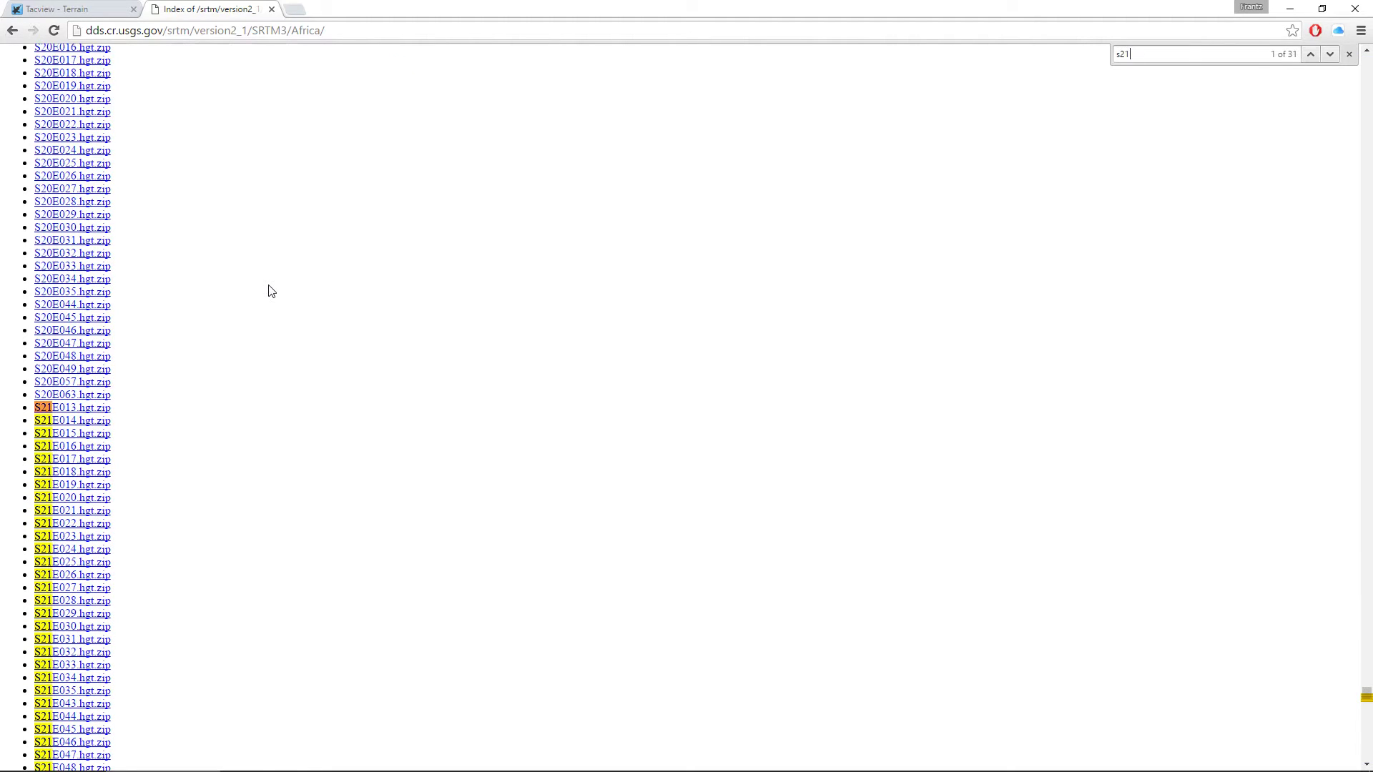
text(e055)
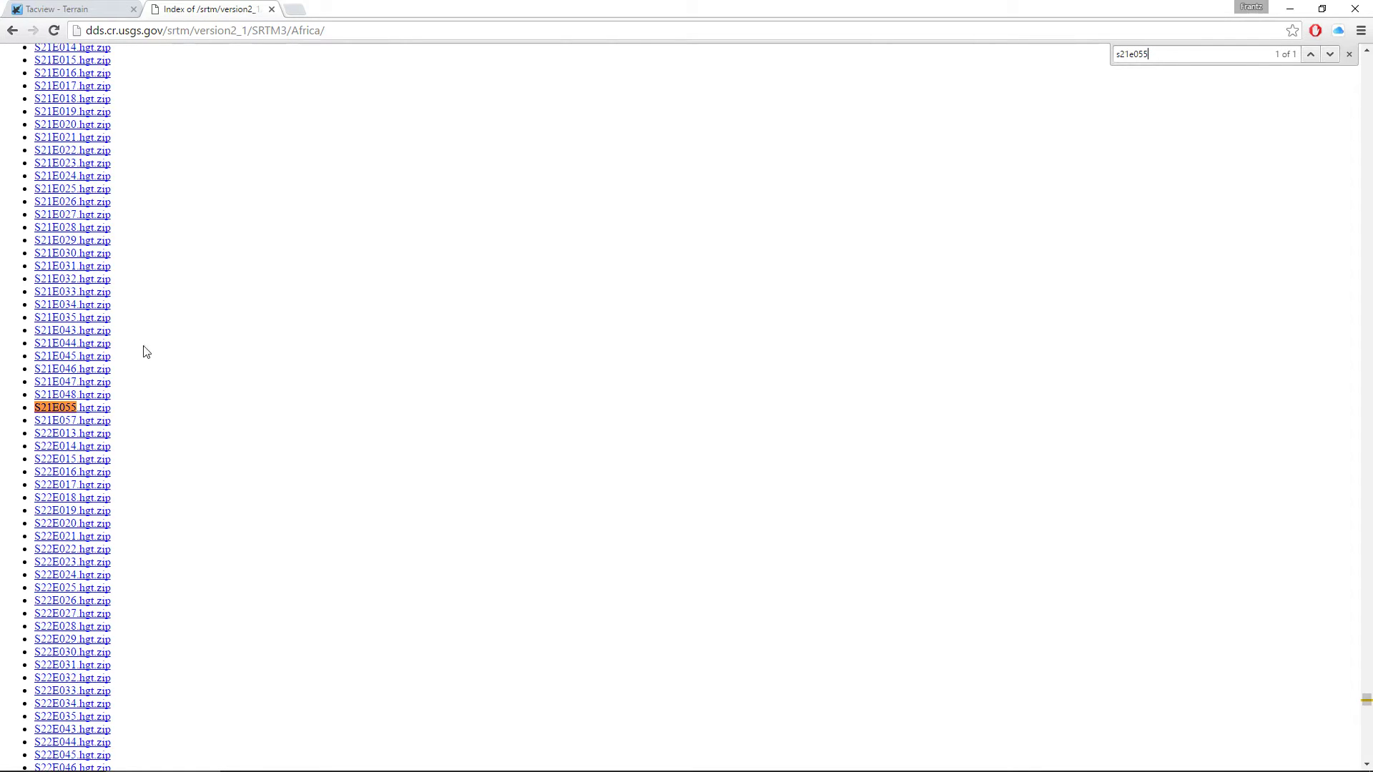
click(75, 412)
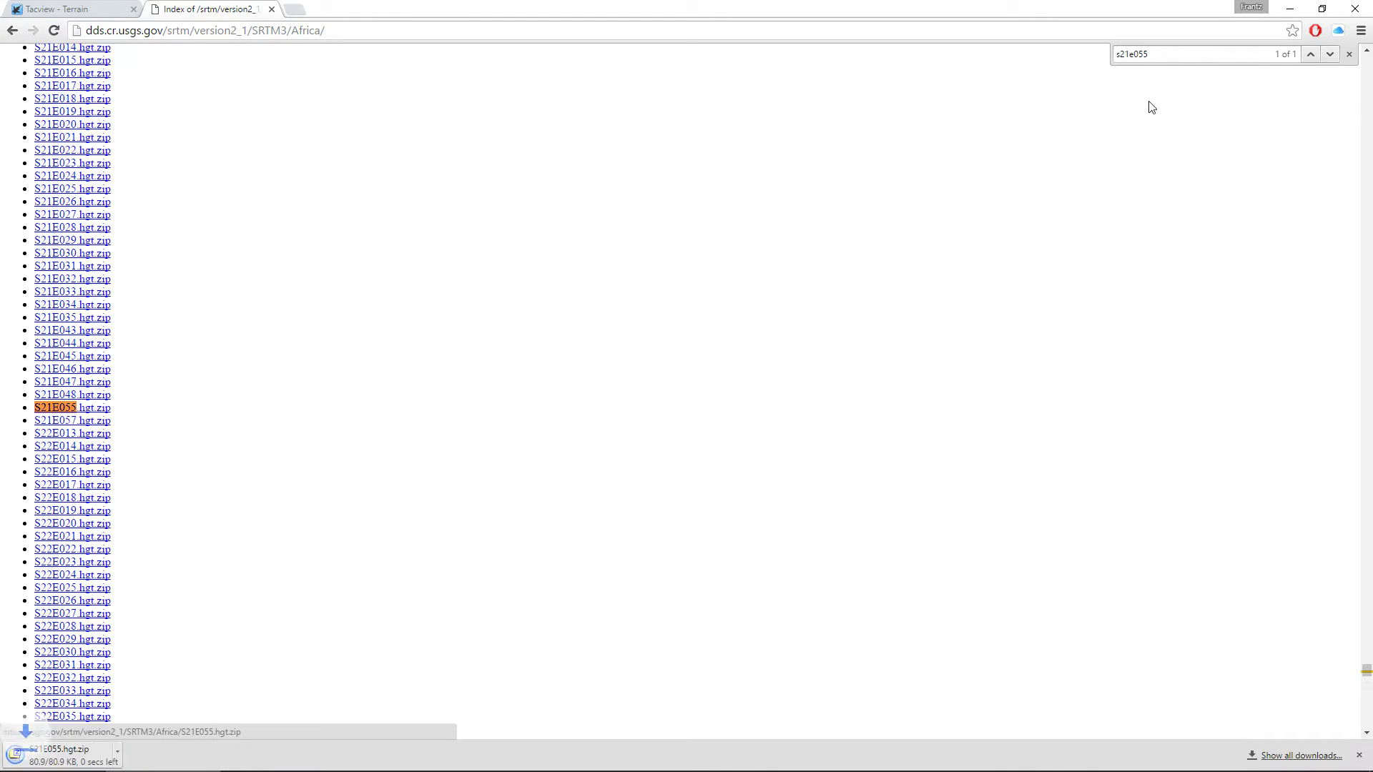
- Change the page search to s22e055 and download S22E055.hgt.zip
click(1192, 55)
key(Left)
key(Left)
key(Left)
key(Left)
key(BackSpace)
text(2)
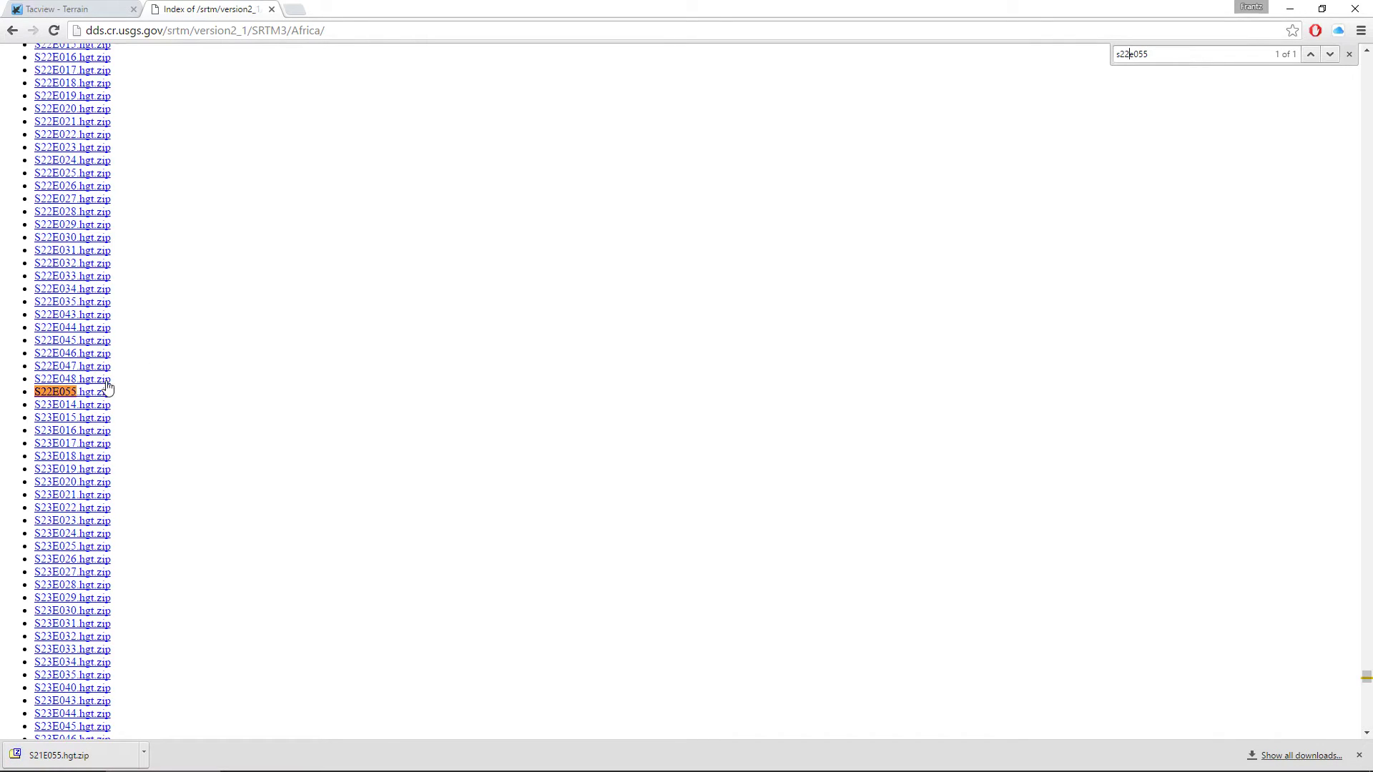
click(93, 392)
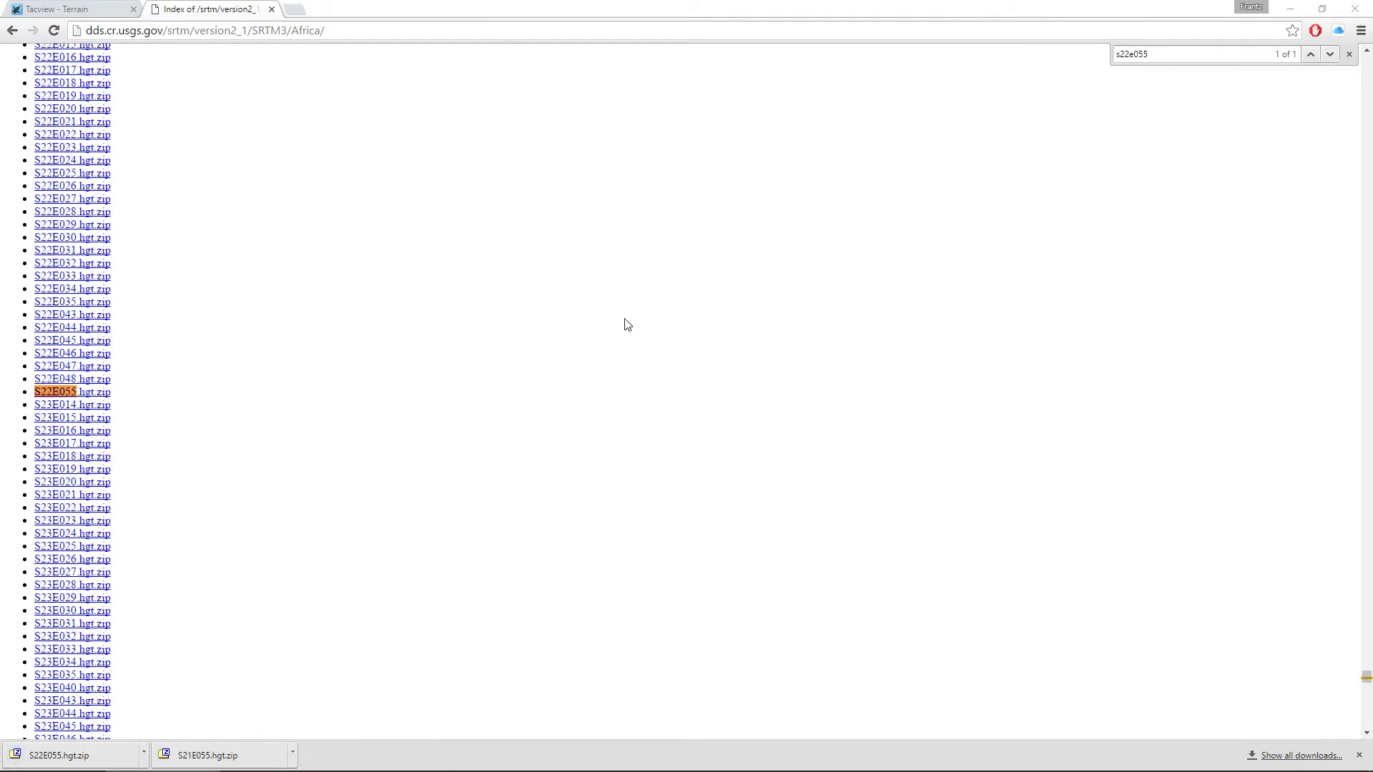
- In the Downloads folder, extract S21E055.hgt.zip and S22E055.hgt.zip into their own folders with 7-Zip
key(super+e)
double_click(374, 121)
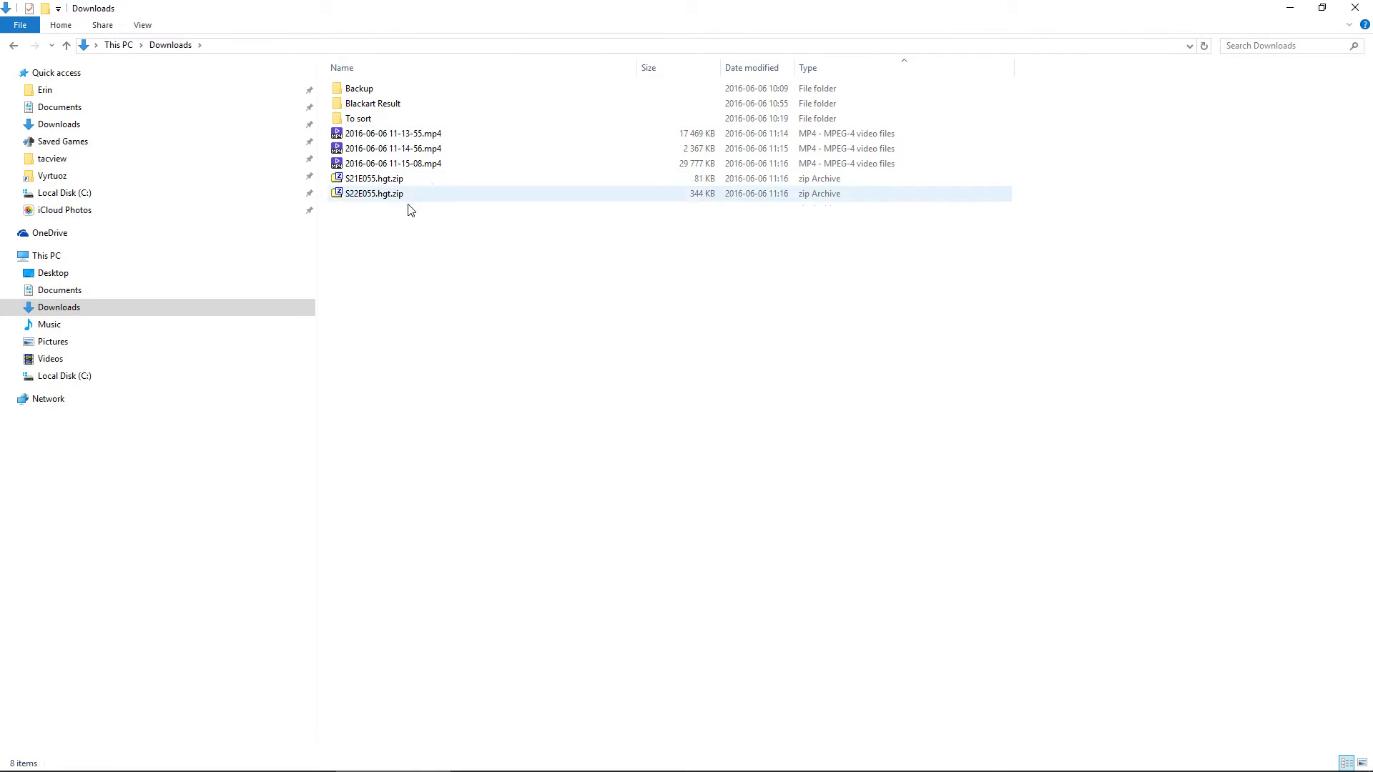
drag(402, 205, 388, 183)
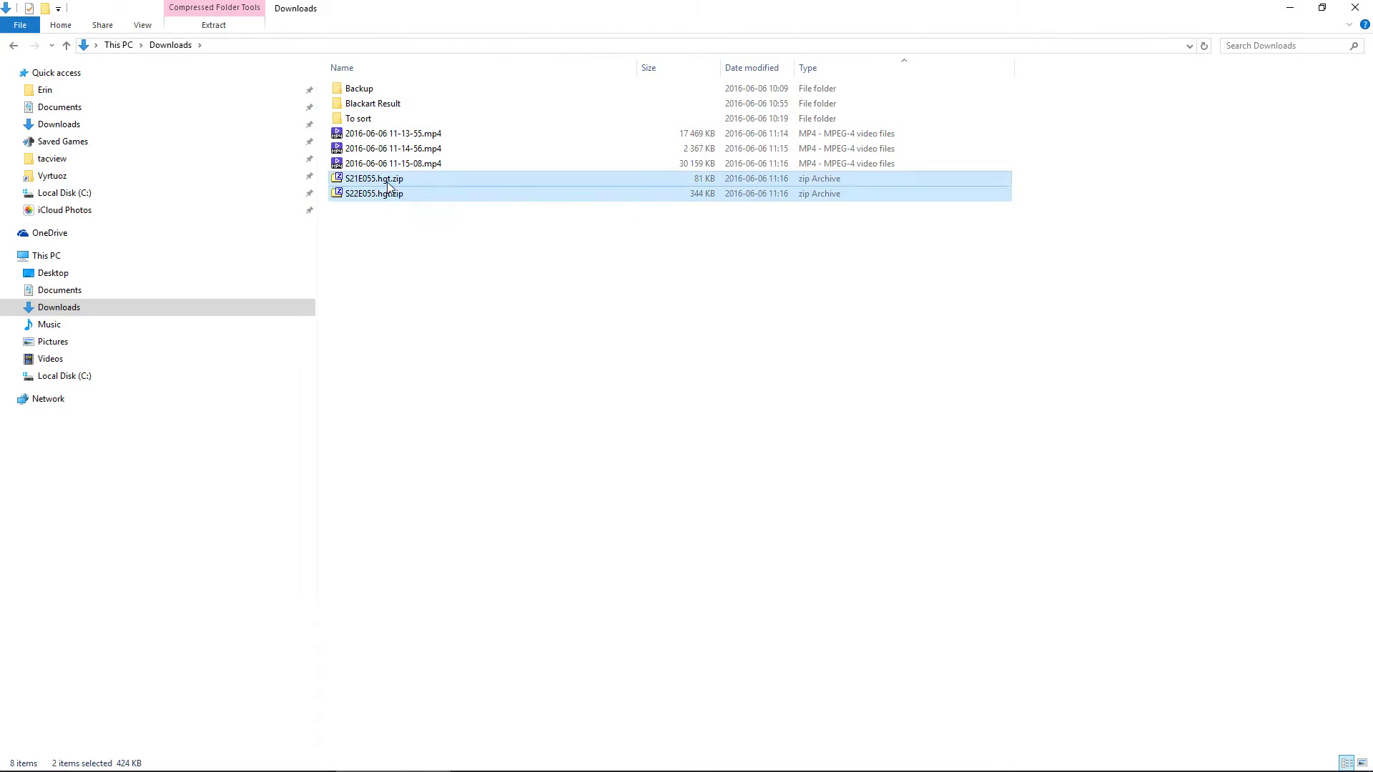
right_click(388, 181)
mouse_move(425, 206)
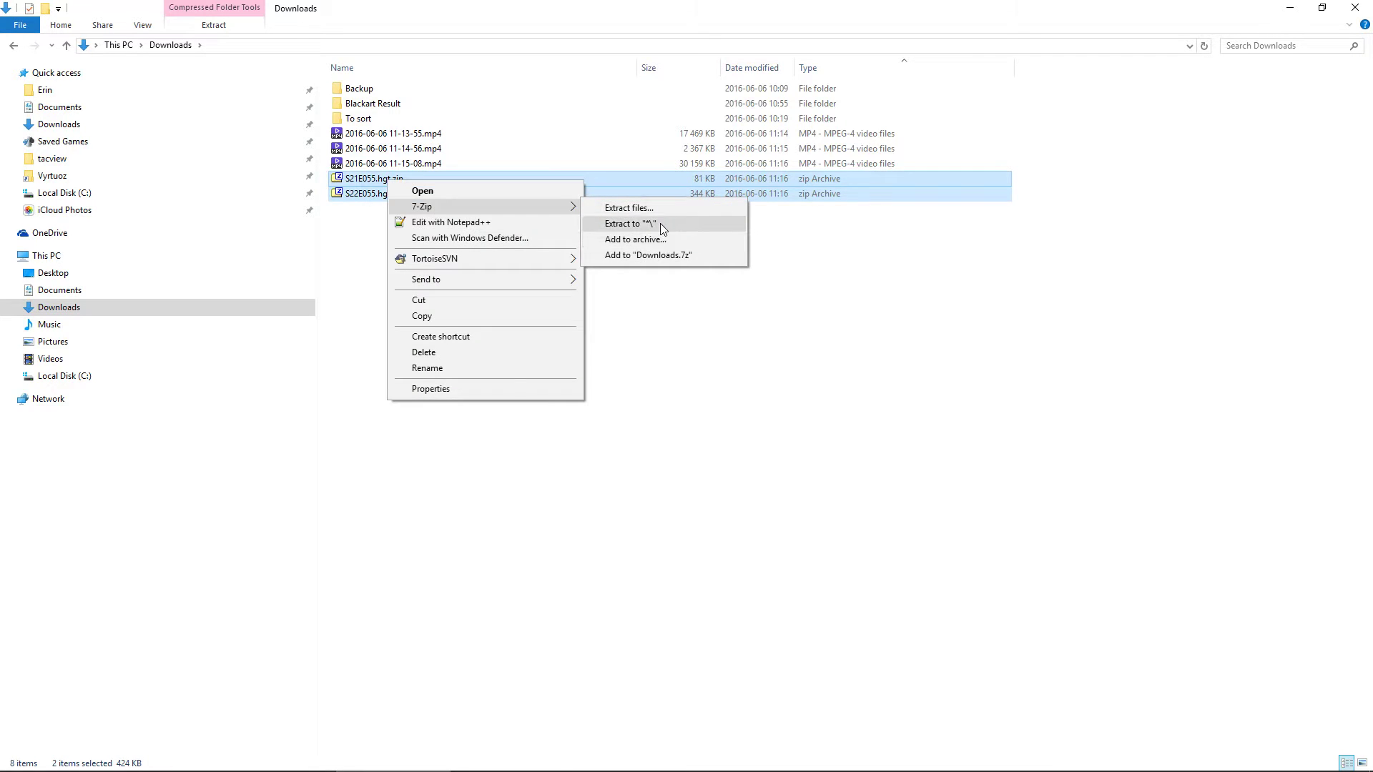
click(659, 224)
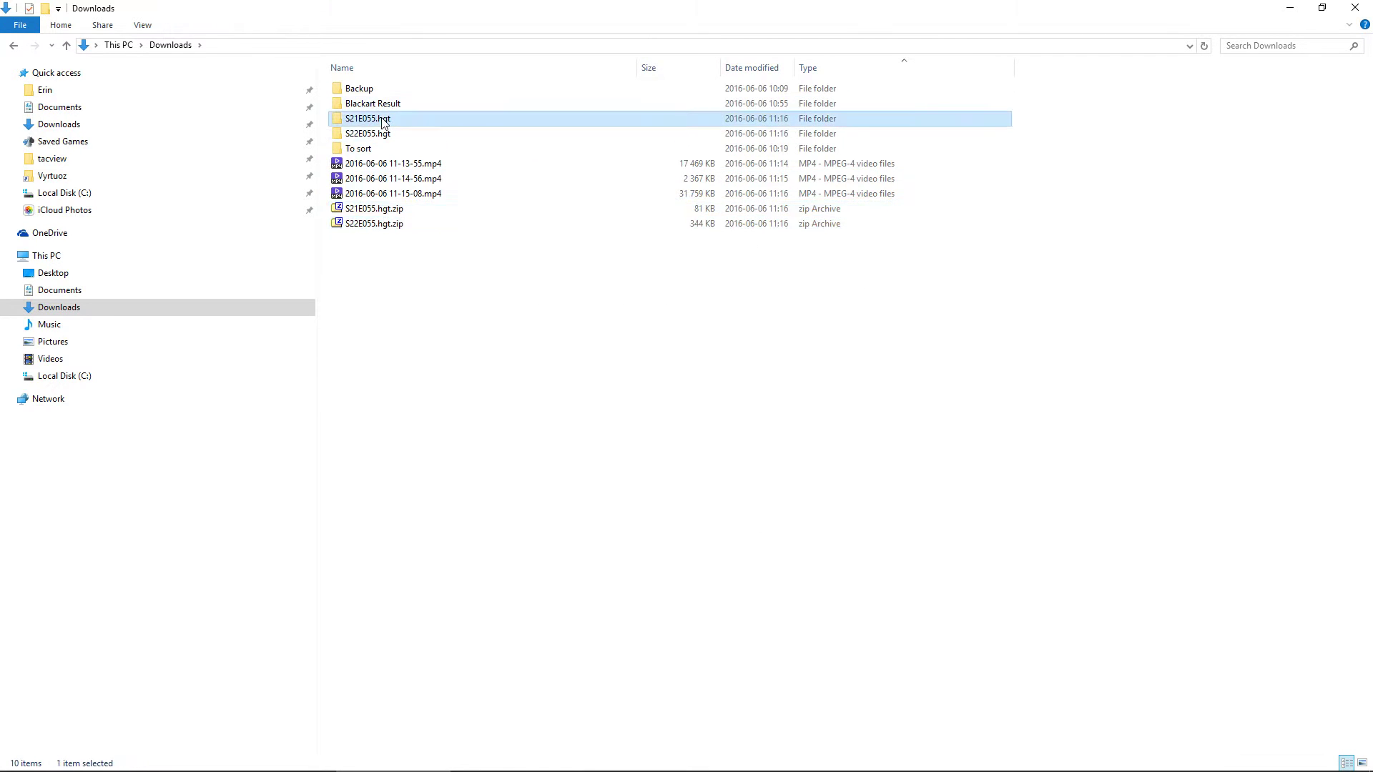
- Move the extracted S21E055.hgt file into the S22E055.hgt folder and copy both HGT files
double_click(377, 119)
drag(377, 95, 173, 369)
click(173, 369)
drag(469, 123, 396, 85)
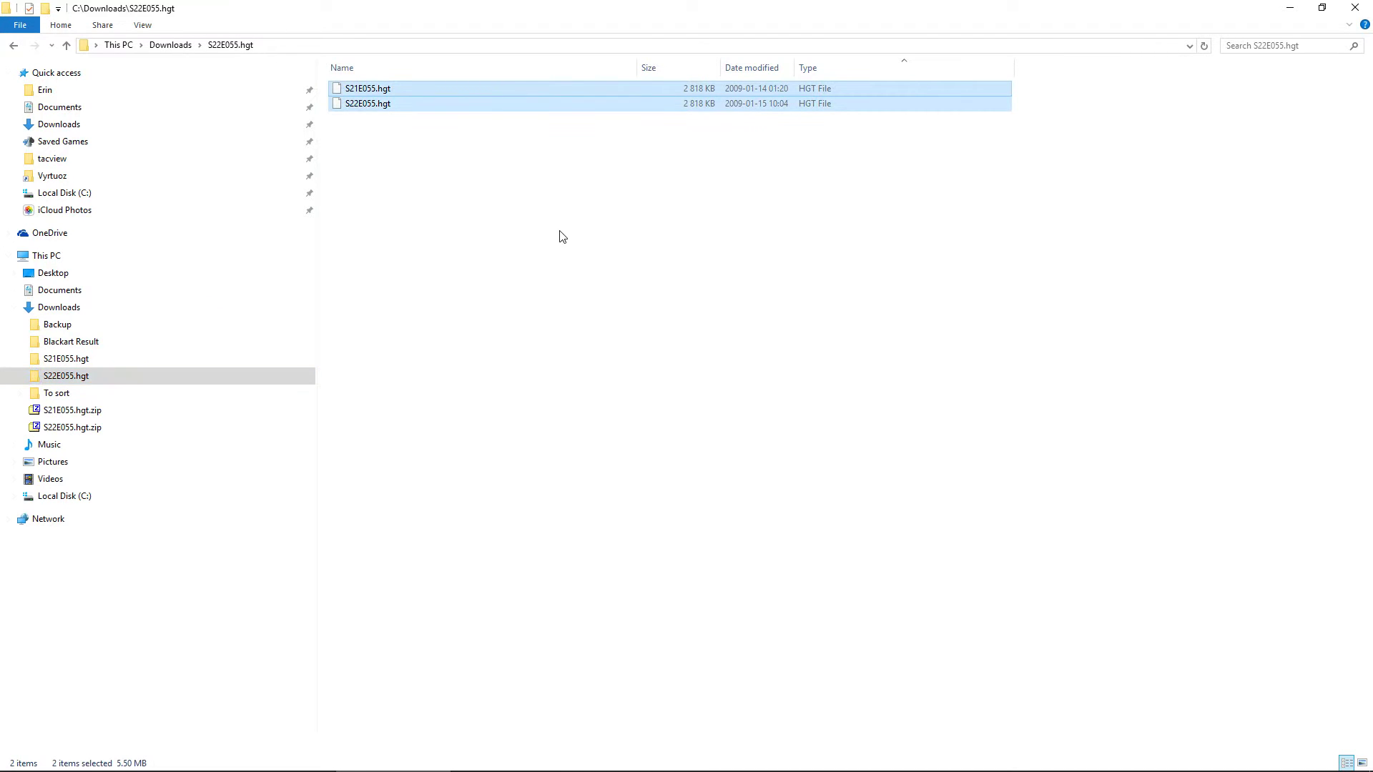
- Open the C: drive in a new File Explorer window and check that hidden items are displayed so ProgramData is accessible
key(super+e)
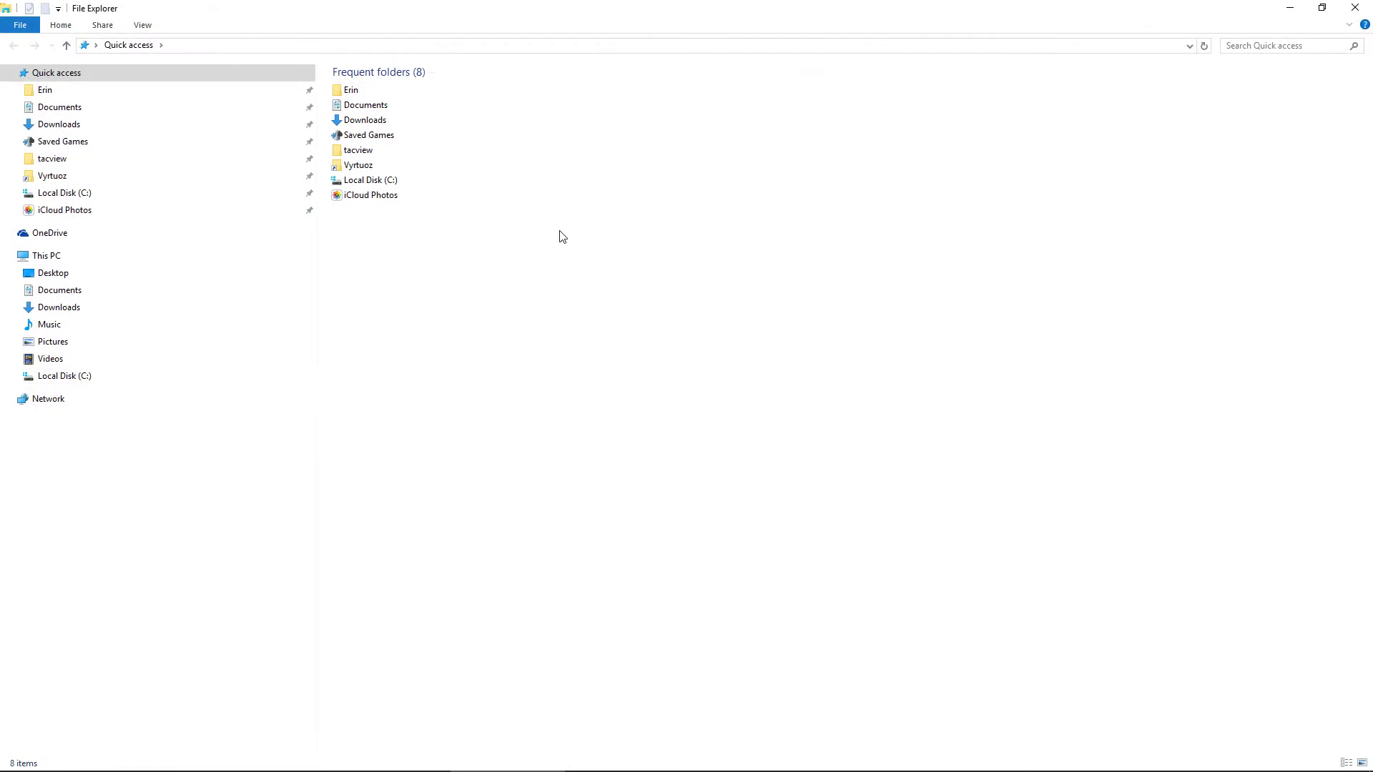
double_click(381, 180)
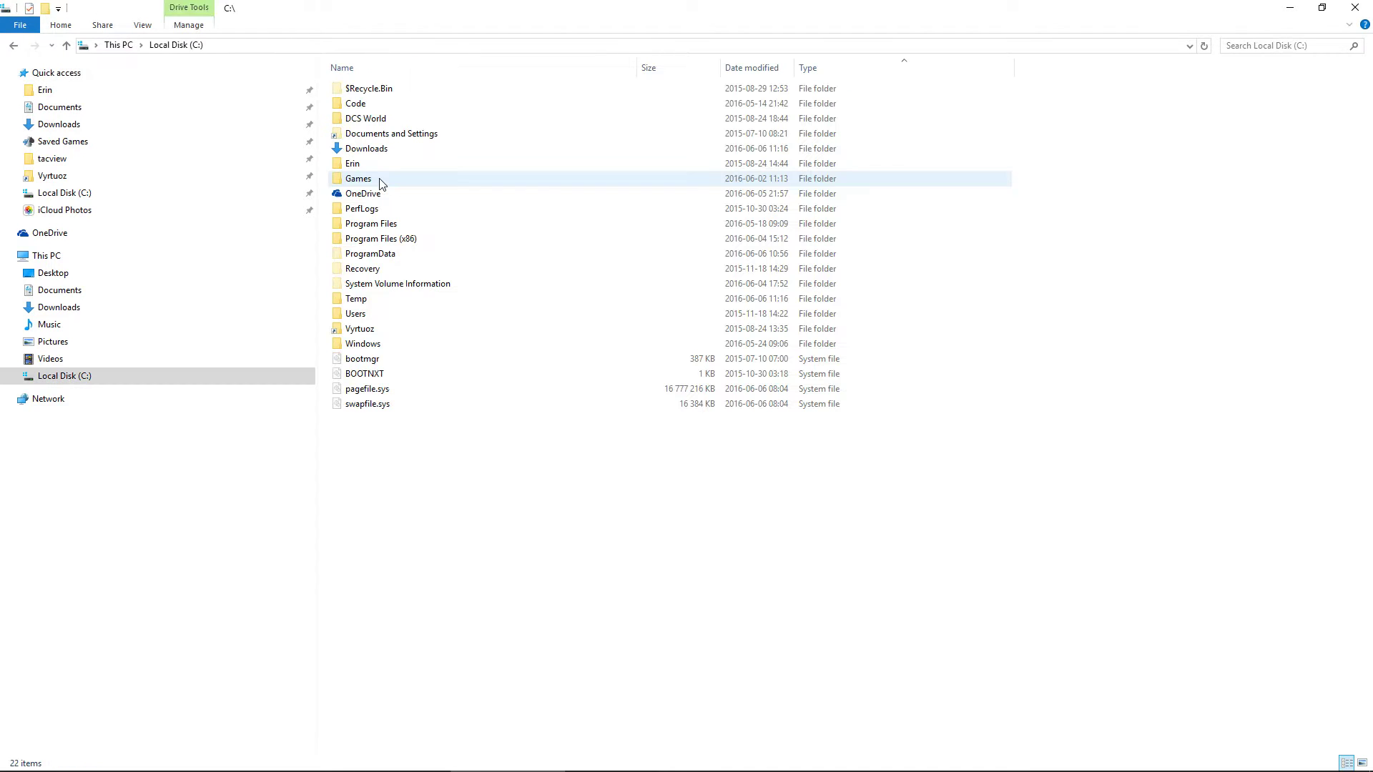
click(379, 255)
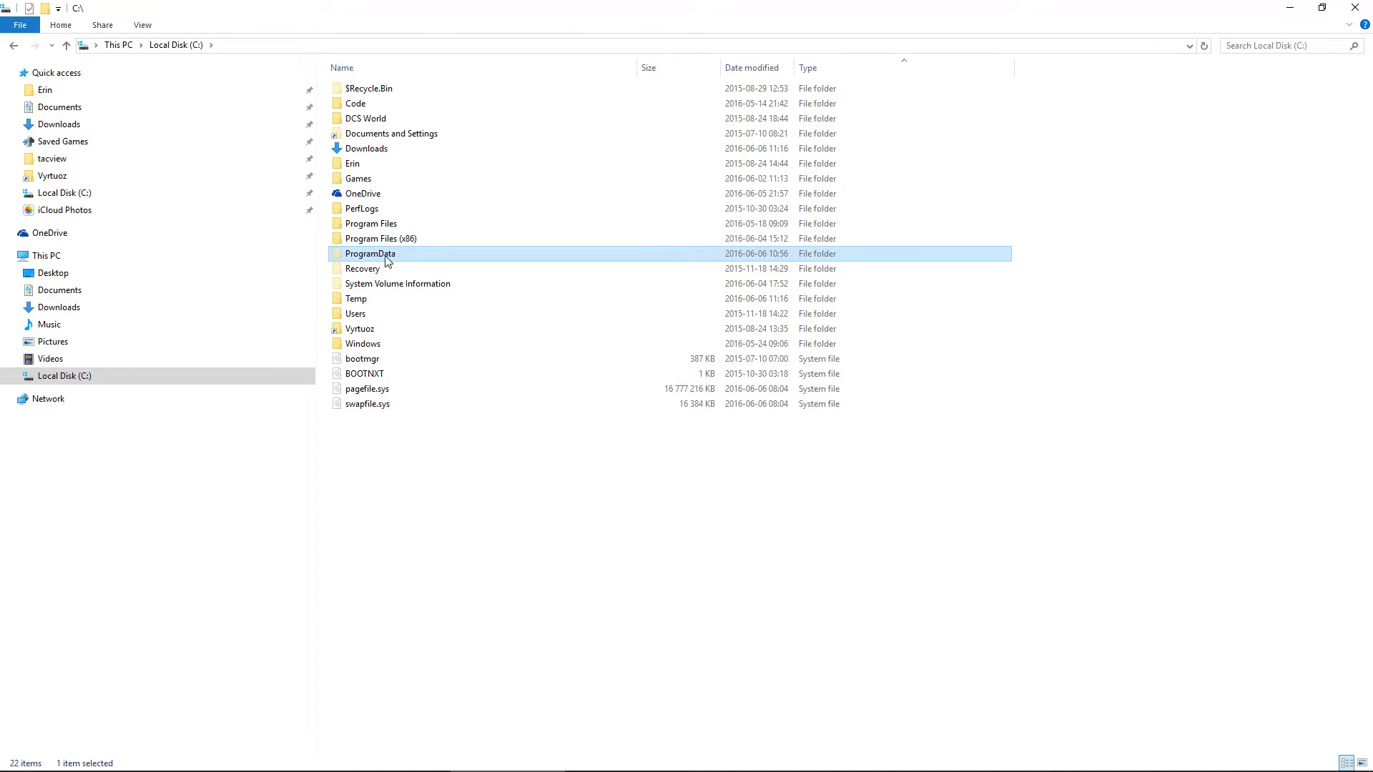
click(143, 26)
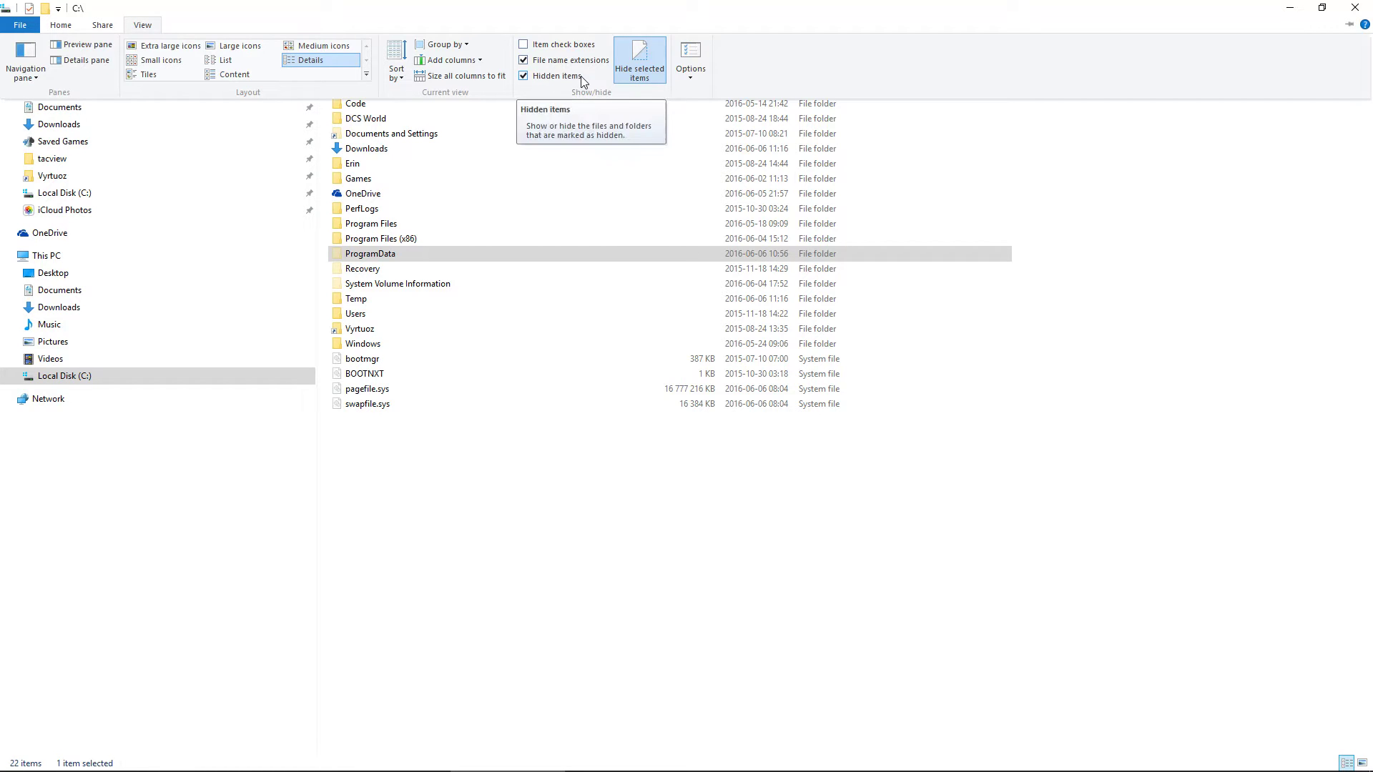
click(378, 259)
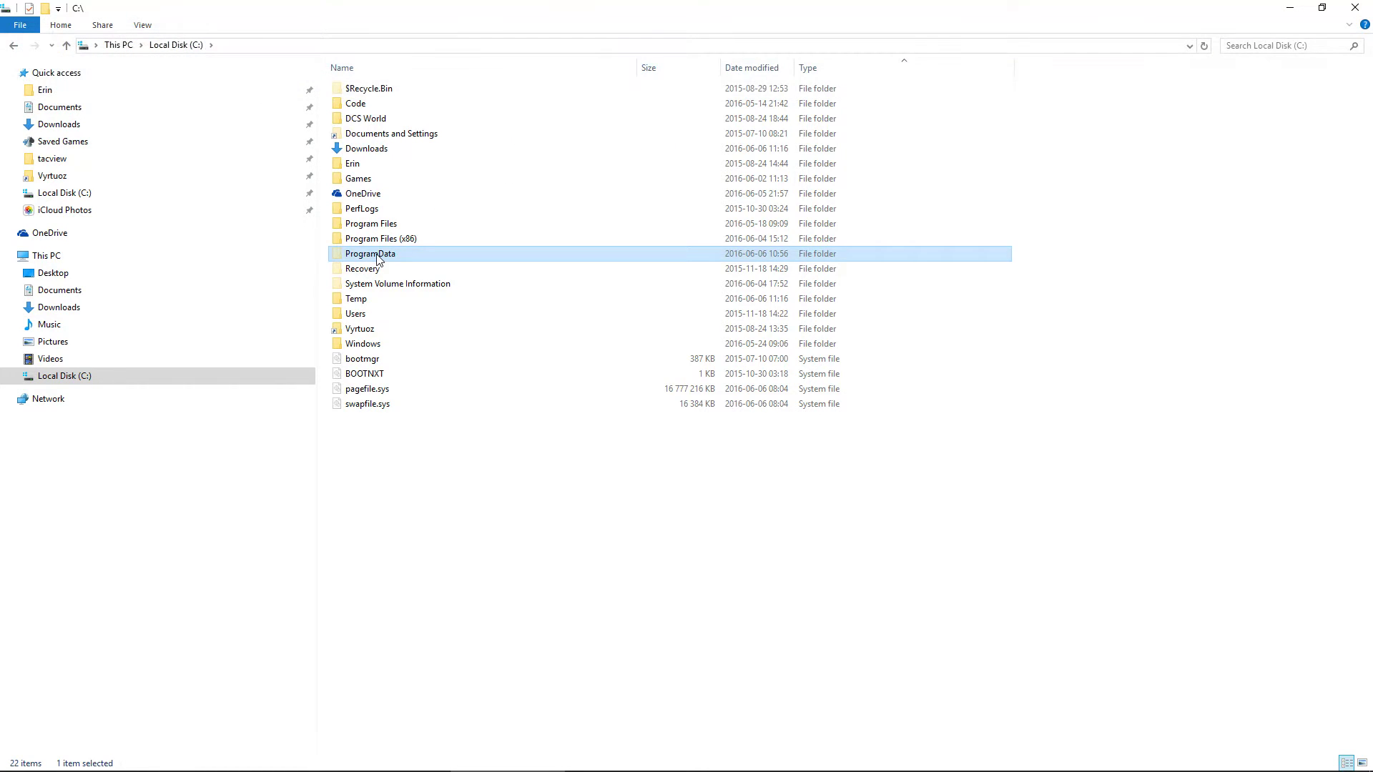
- Paste both HGT files into C:\ProgramData\Tacview\Data\Terrain\SRTM3
double_click(377, 256)
click(477, 242)
key(t)
key(Return)
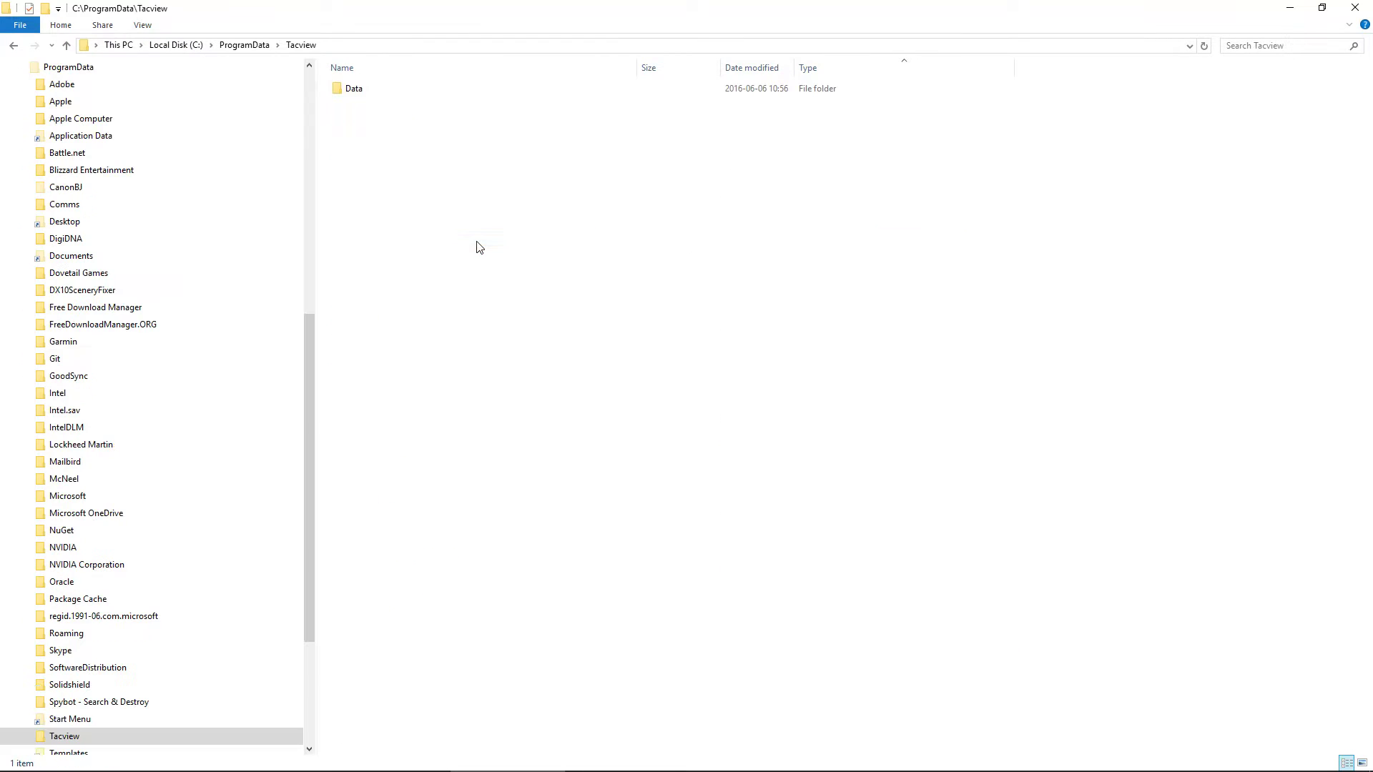
double_click(373, 90)
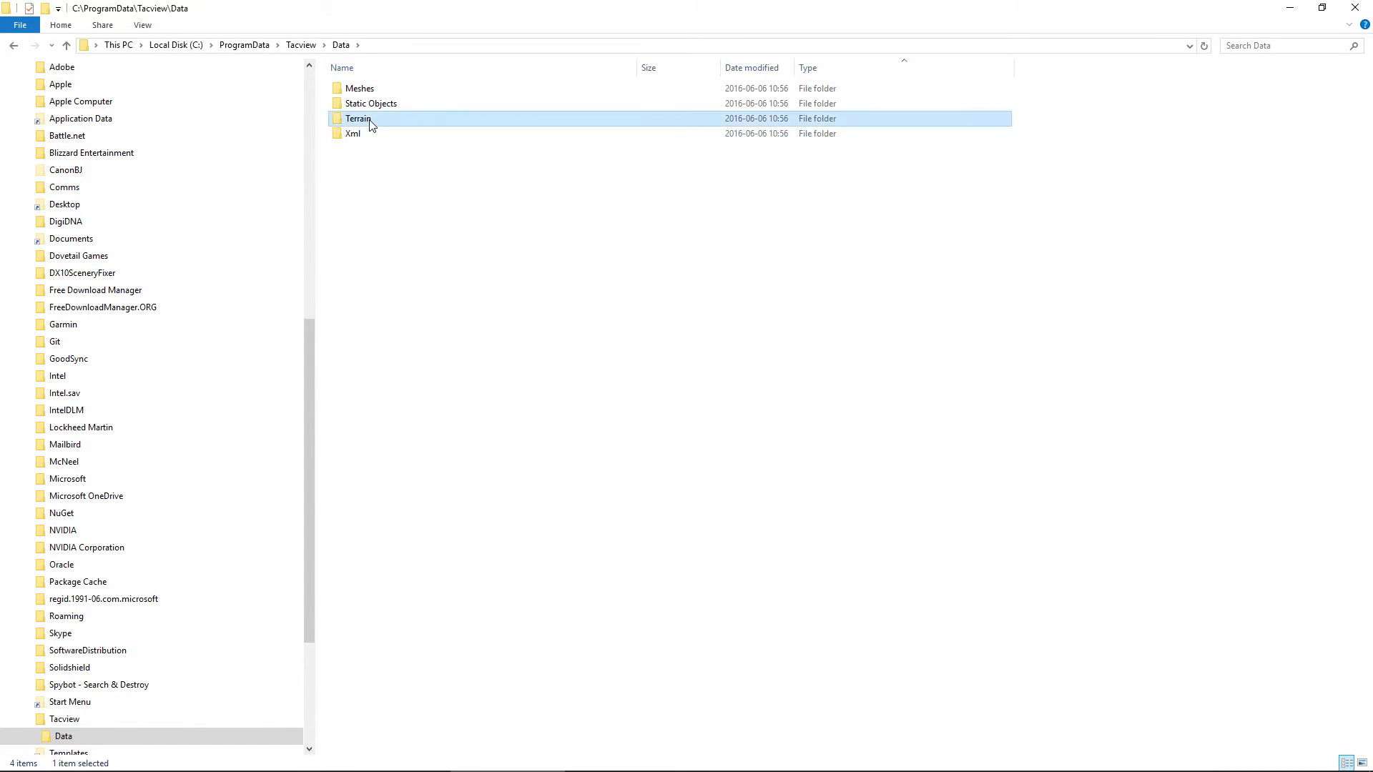
double_click(370, 122)
double_click(370, 119)
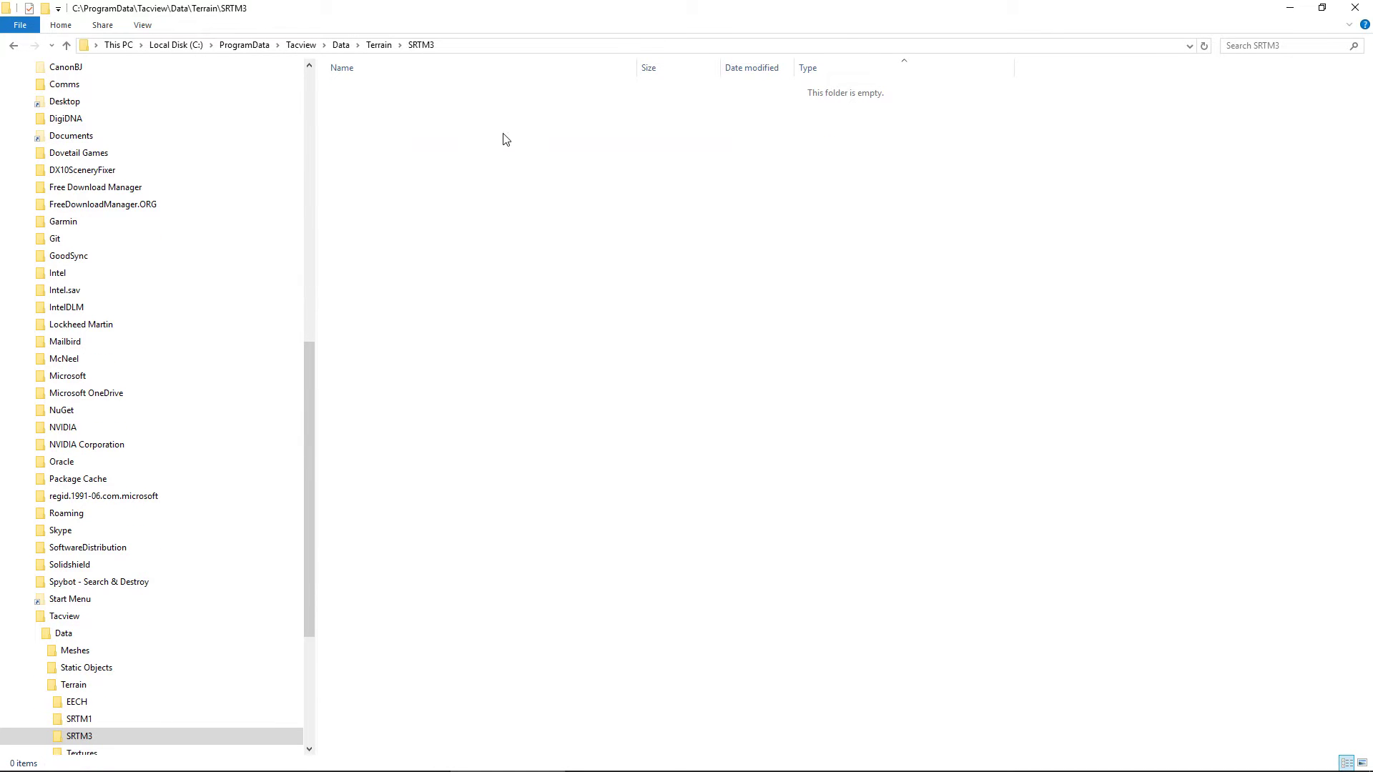
key(ctrl+v)
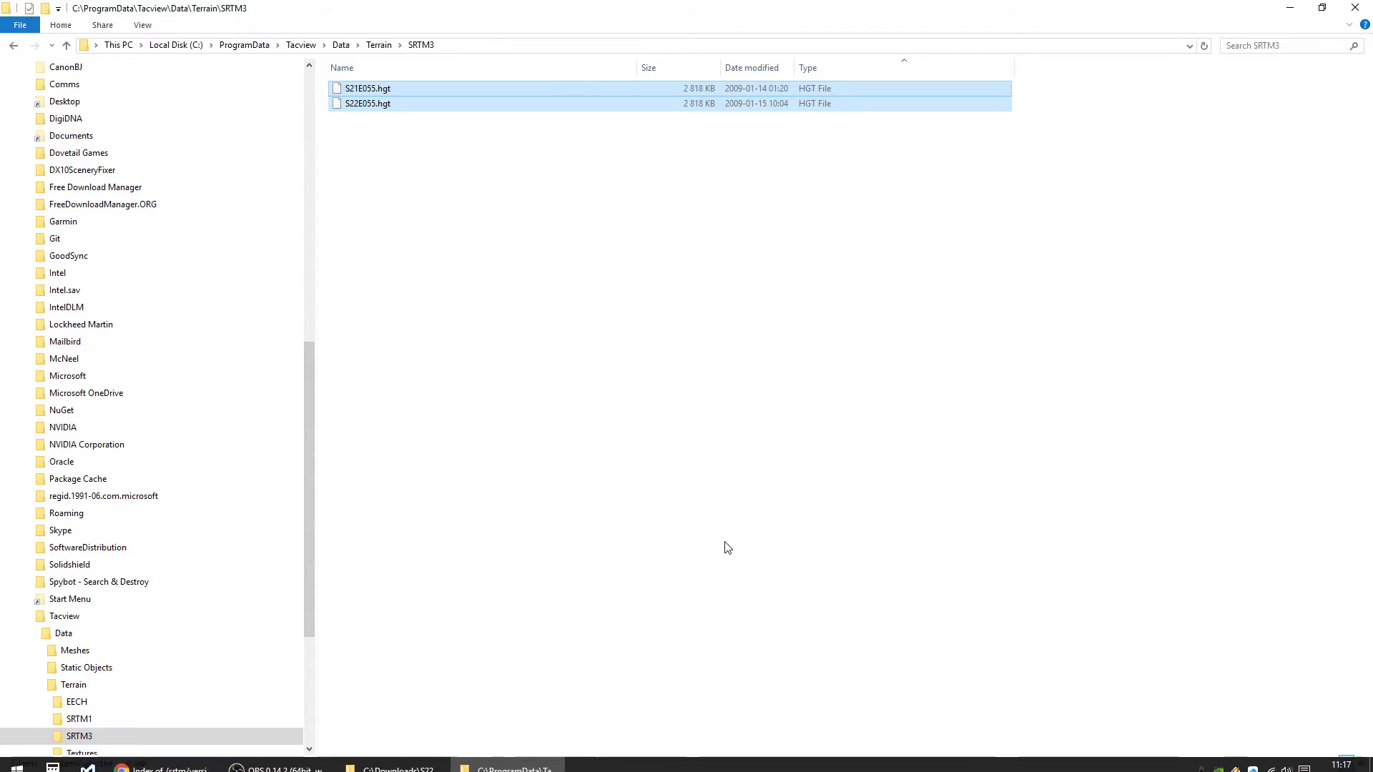
- Relaunch Tacview from the desktop and switch the view to Free Camera
click(1371, 761)
double_click(26, 43)
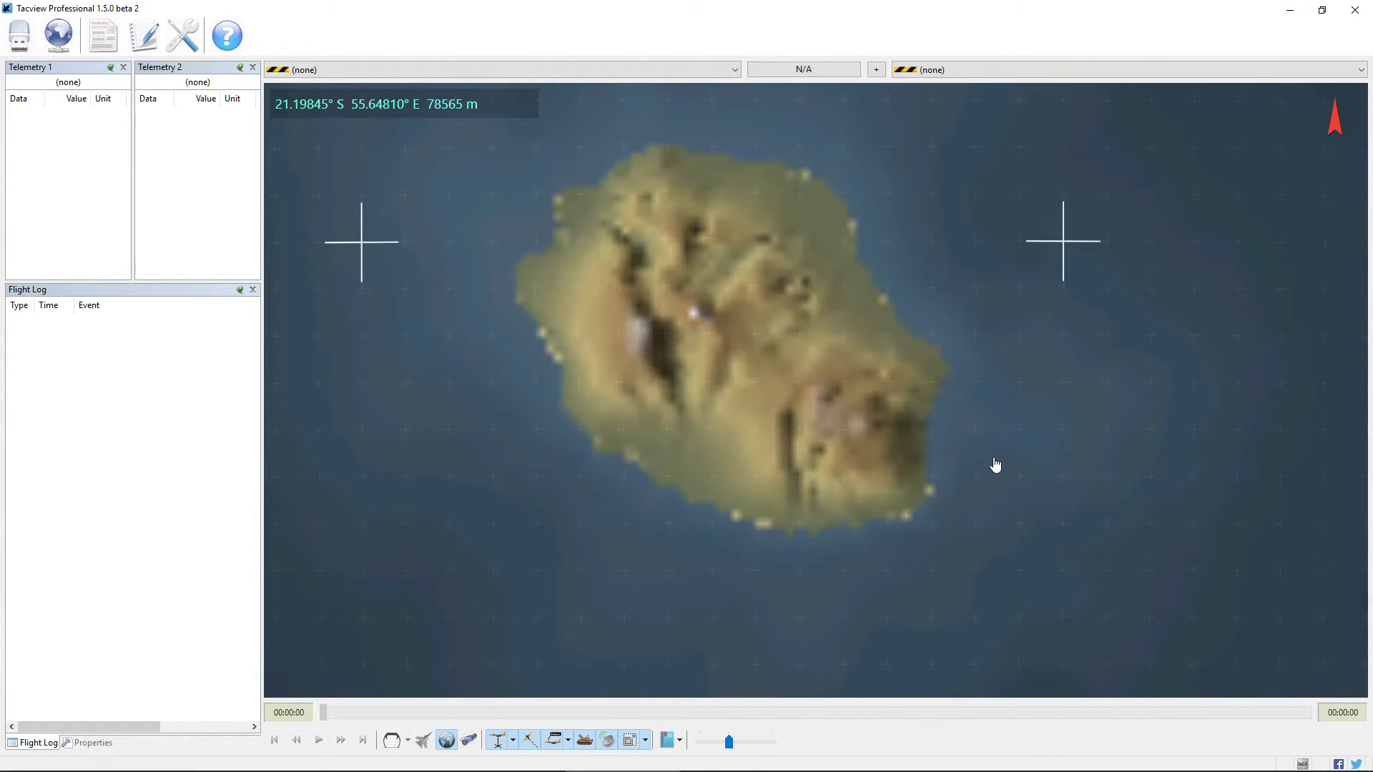
click(469, 742)
- Examine the island's detailed mountain relief from a low, tilted viewpoint in the 3D view
drag(898, 422, 643, 240)
scroll(962, 347, up, 8)
scroll(698, 322, up, 3)
scroll(697, 322, up, 3)
scroll(782, 218, up, 6)
drag(686, 358, 937, 379)
scroll(944, 386, down, 4)
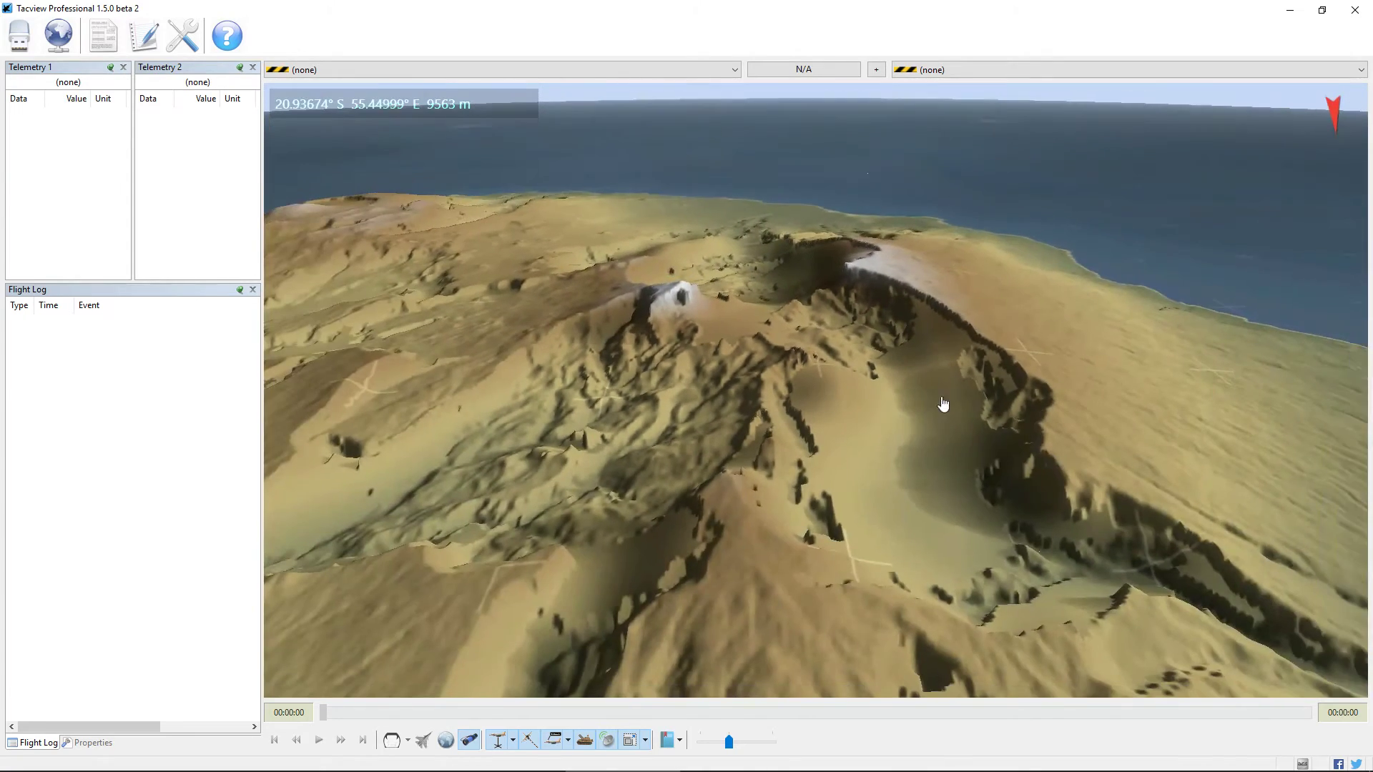
- Inspect the island's central peaks and valleys for terrain artifacts from several distances and tilt angles
drag(873, 490, 876, 412)
scroll(933, 422, down, 3)
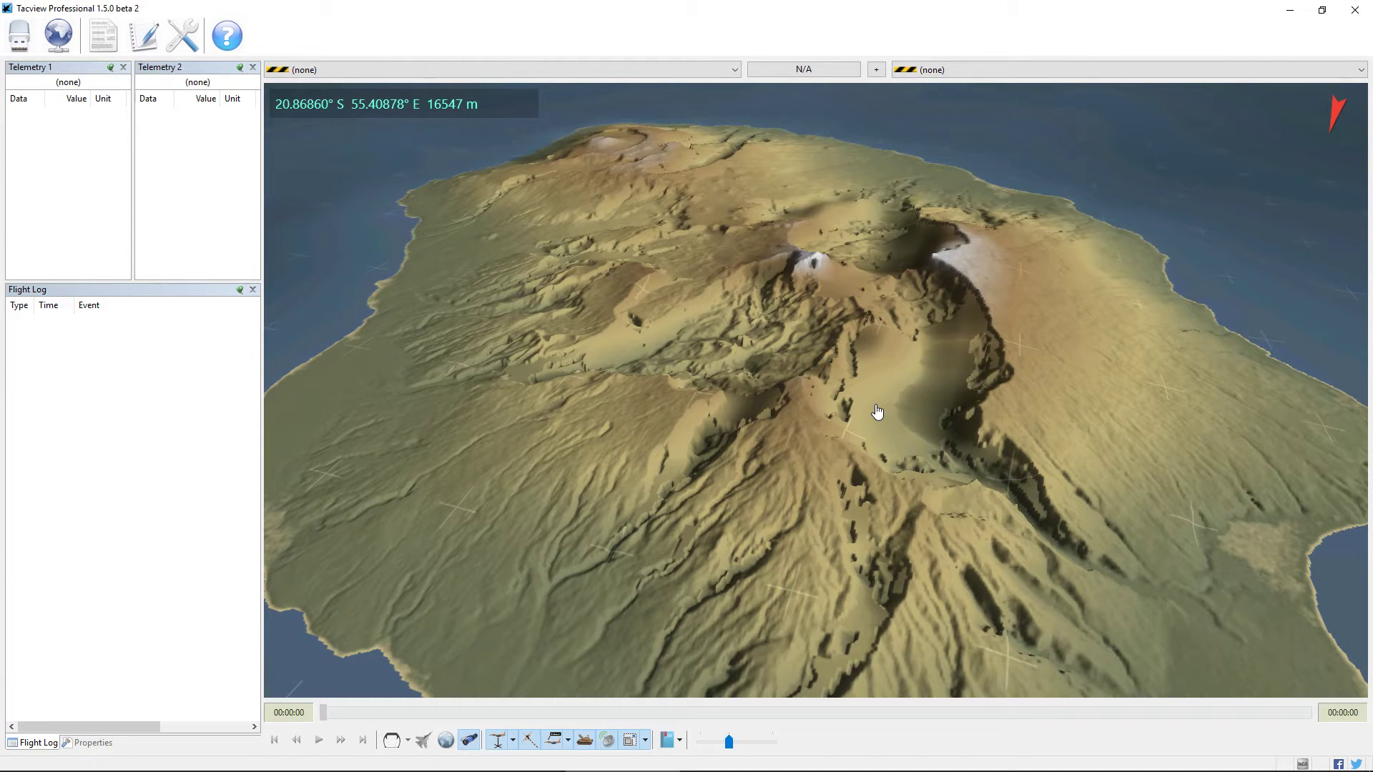
scroll(924, 397, up, 2)
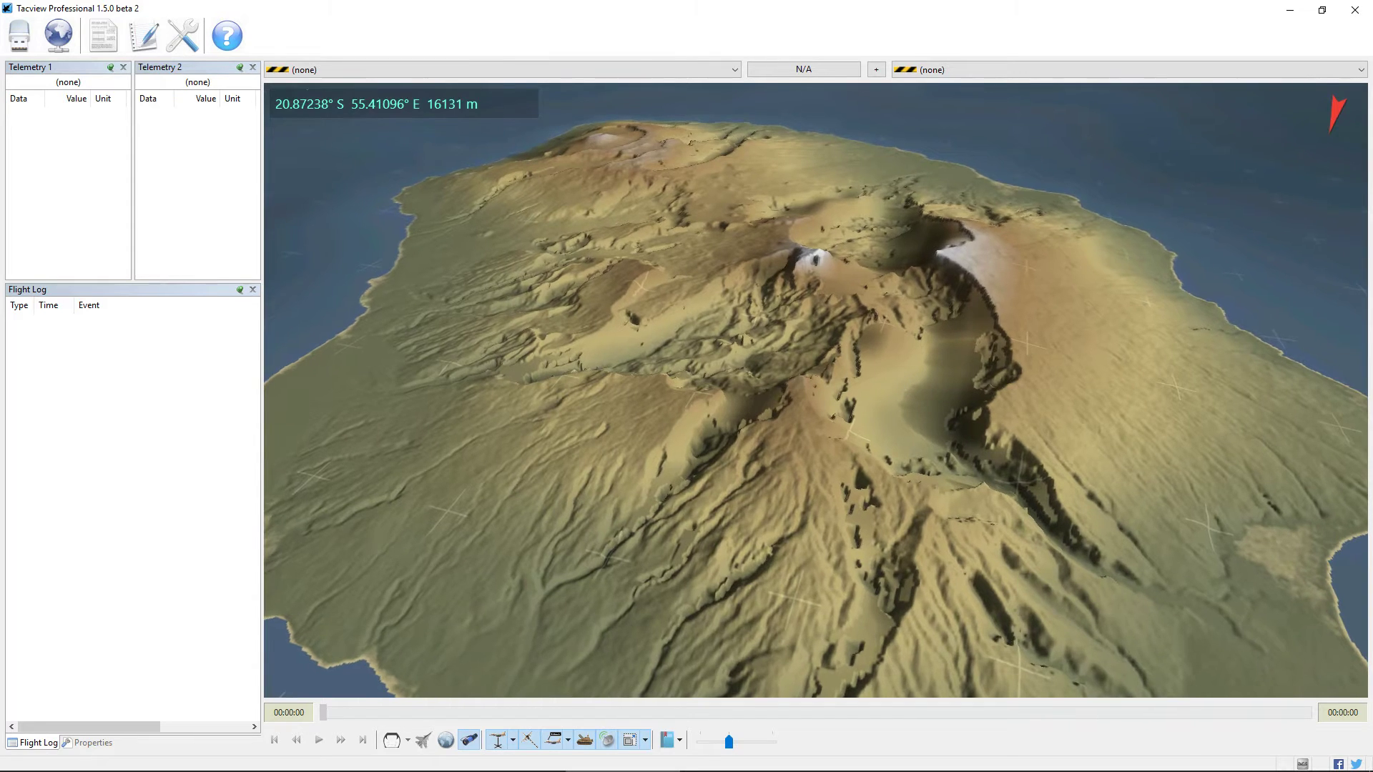
drag(924, 398, 902, 384)
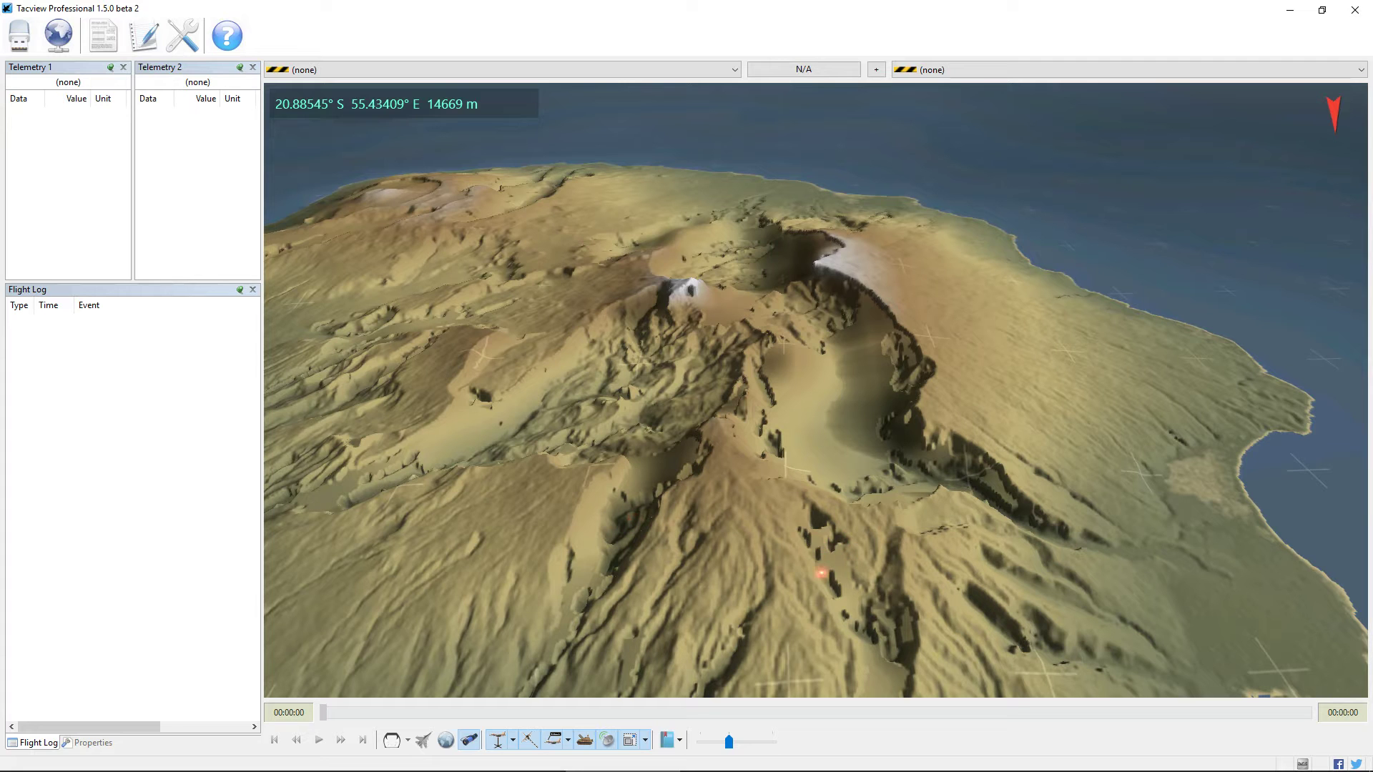
drag(932, 307, 1001, 365)
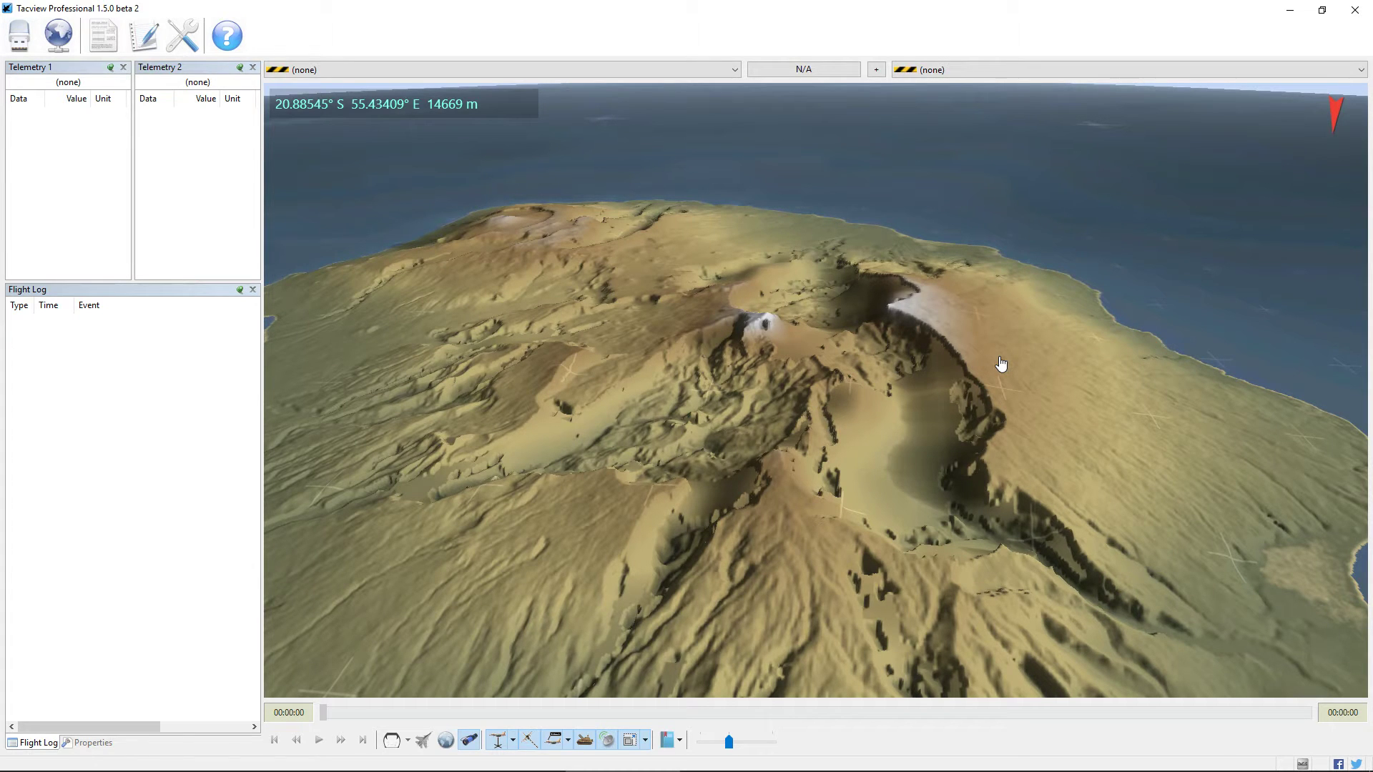
drag(903, 310, 902, 329)
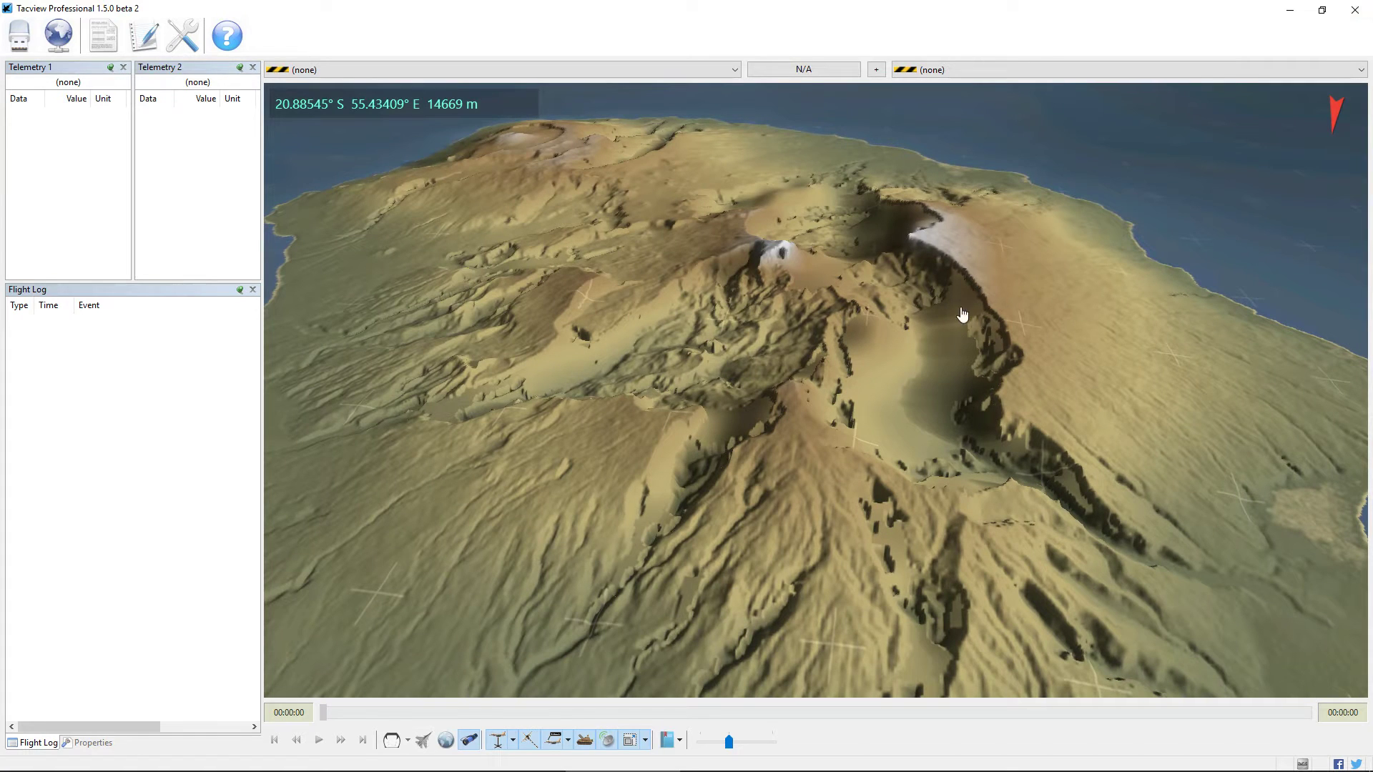
- Close Tacview and find the Blackart filtering instructions on the terrain documentation page in Chrome by searching for "black"
click(1358, 16)
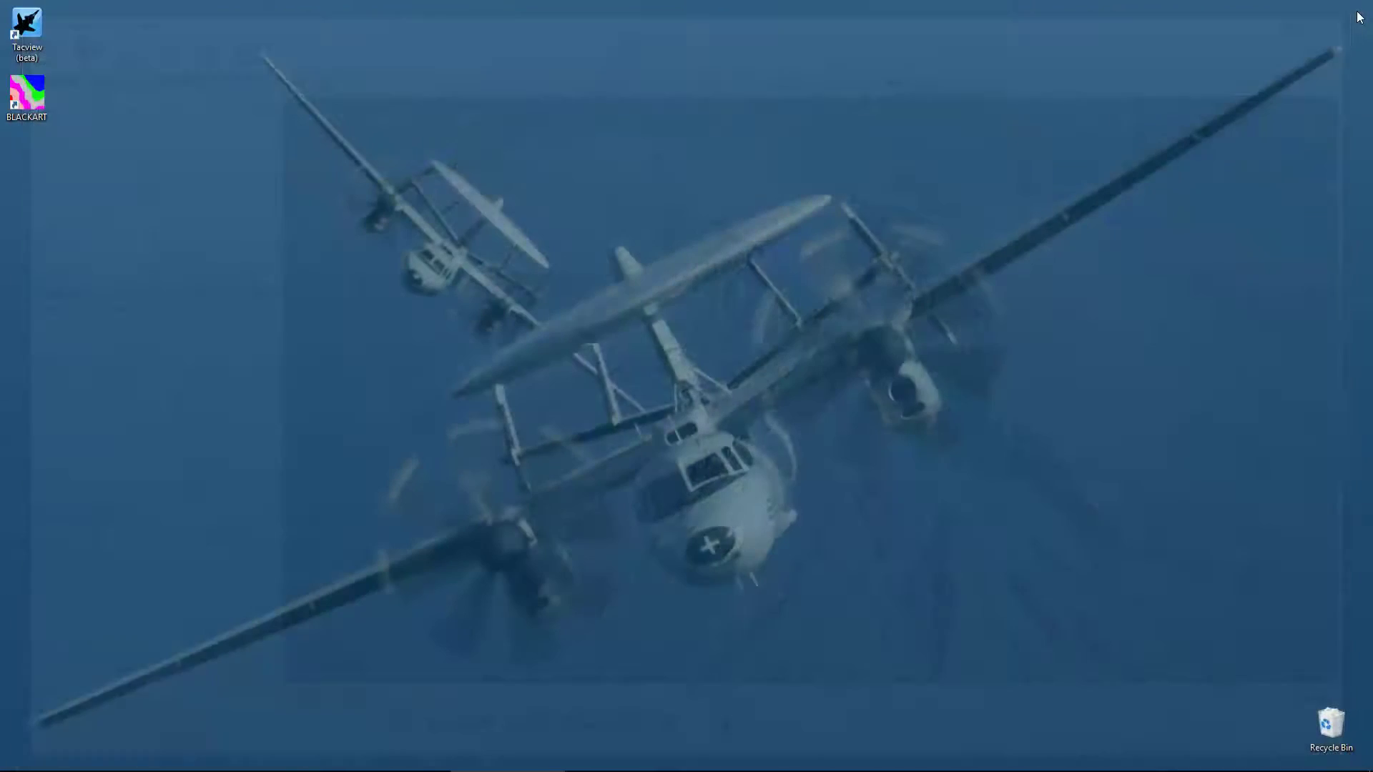
click(164, 758)
click(71, 8)
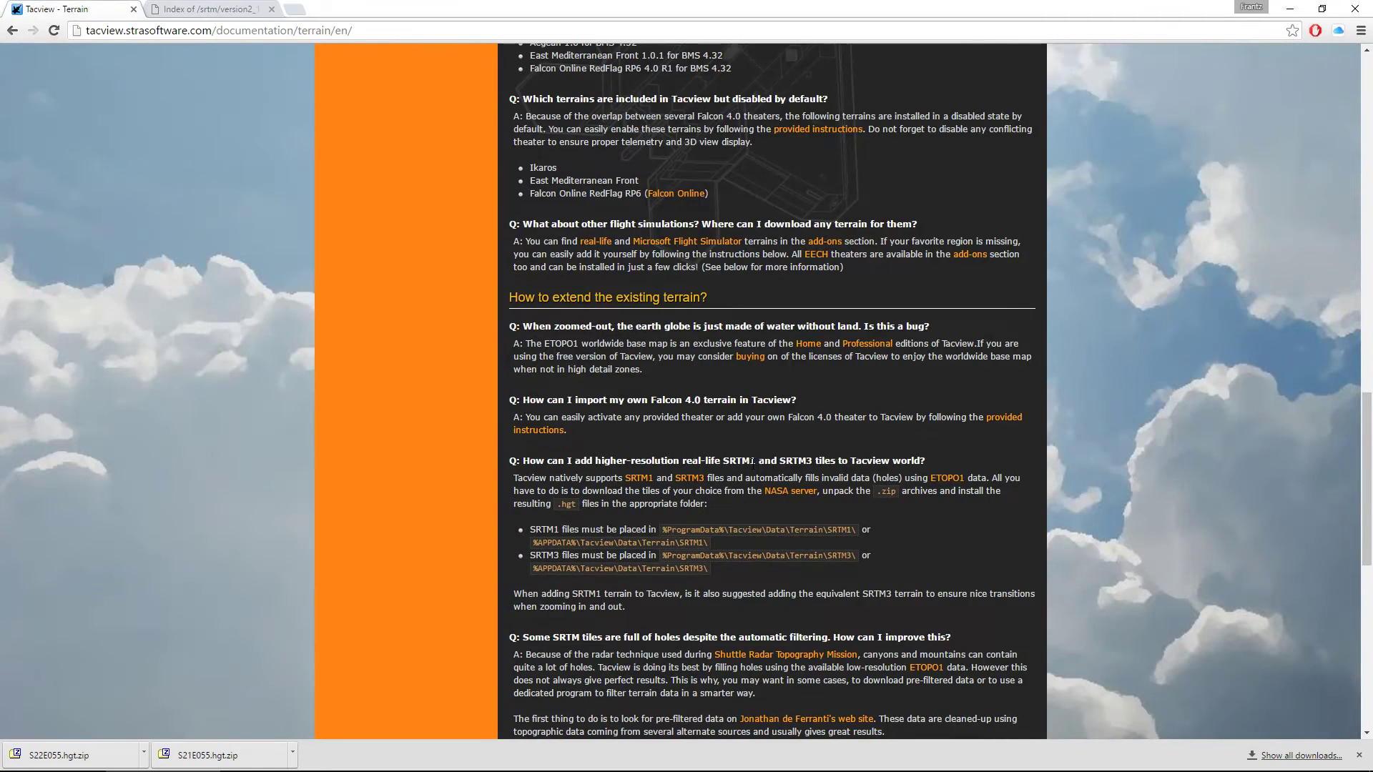
scroll(752, 461, up, 3)
key(ctrl+f)
text(black)
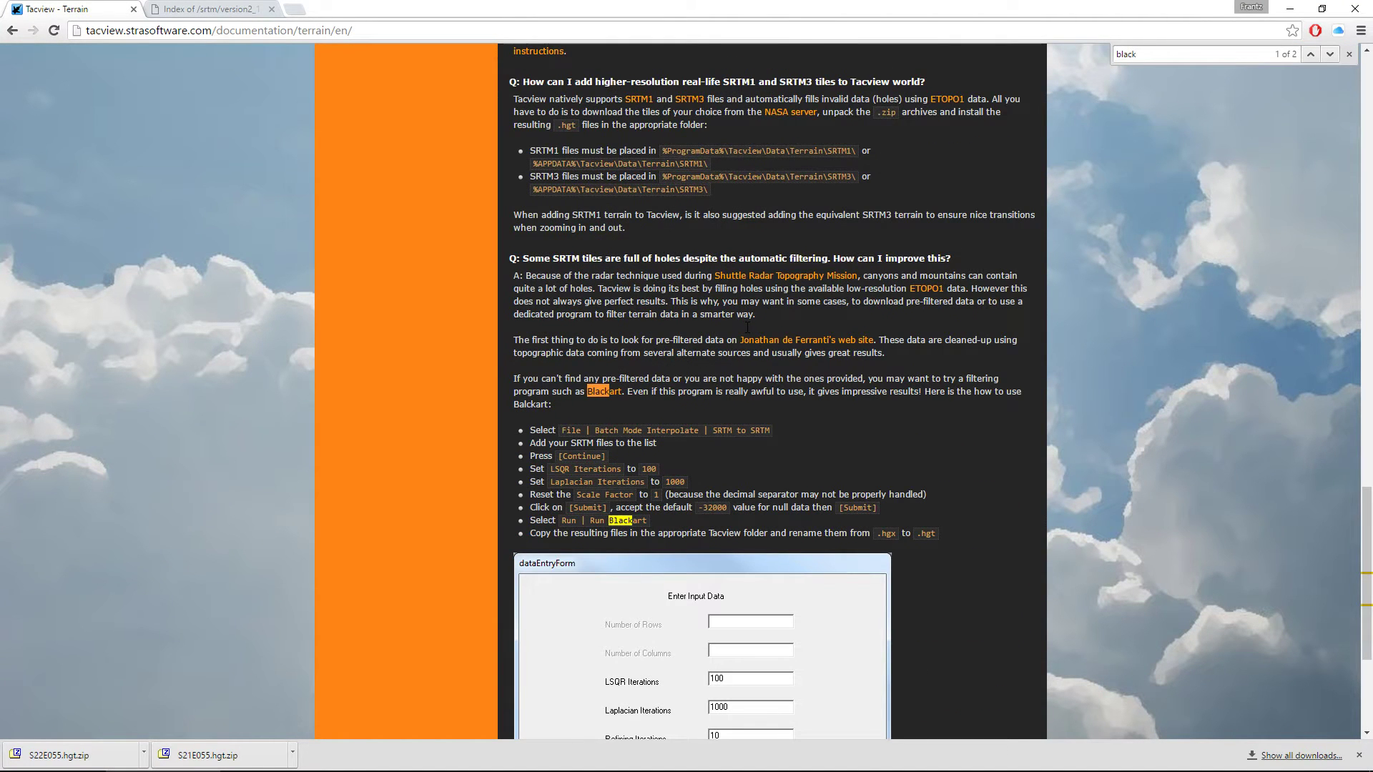
scroll(748, 327, down, 3)
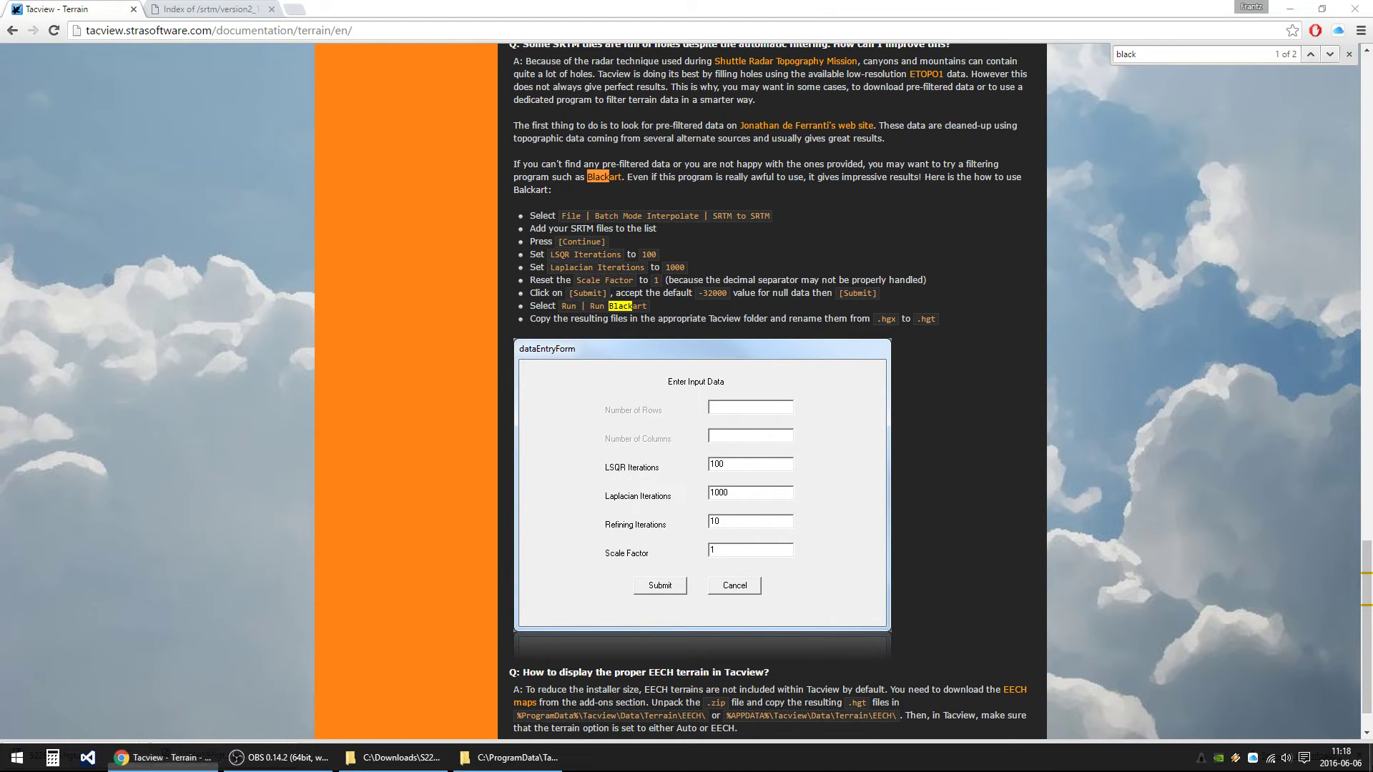
- Launch BLACKART from the desktop, accept its notice and start an SRTM to SRTM batch interpolation
double_click(29, 100)
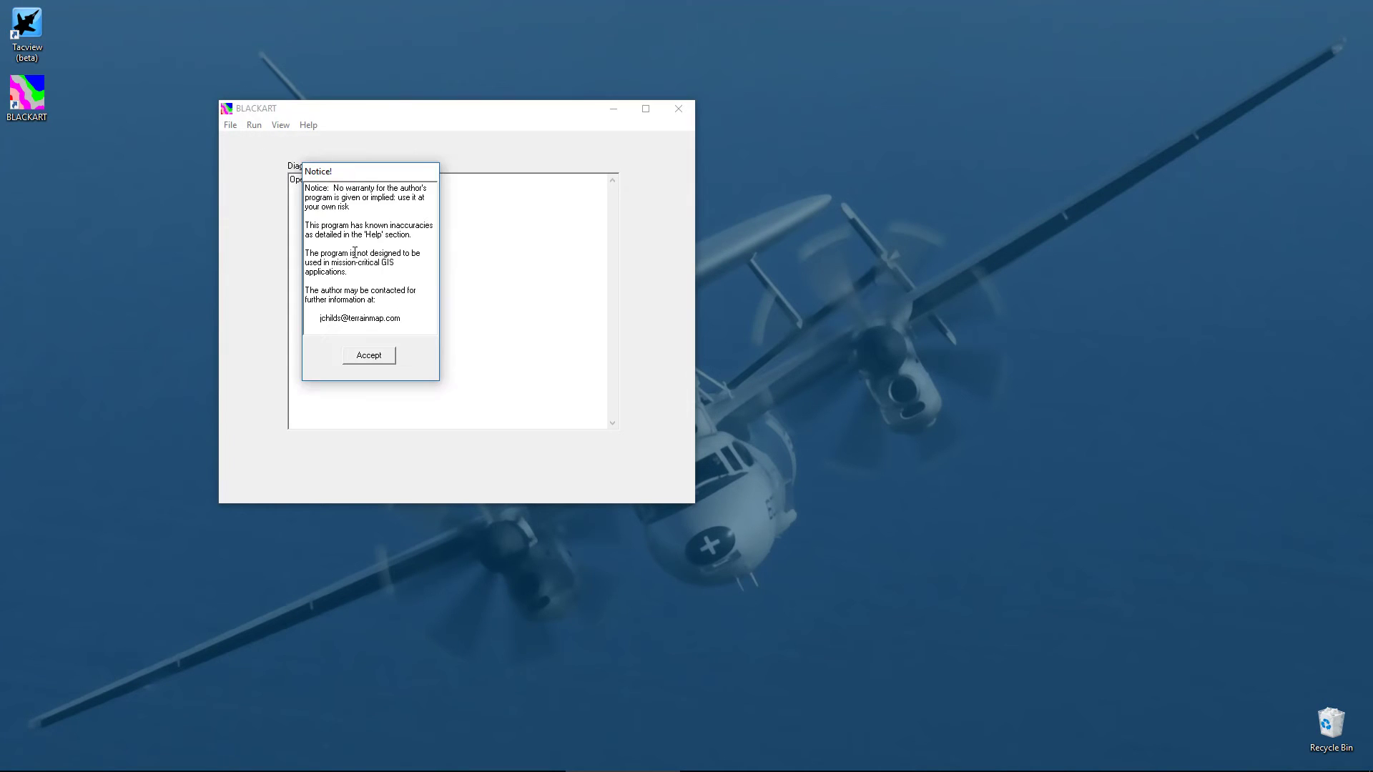
click(369, 355)
click(230, 126)
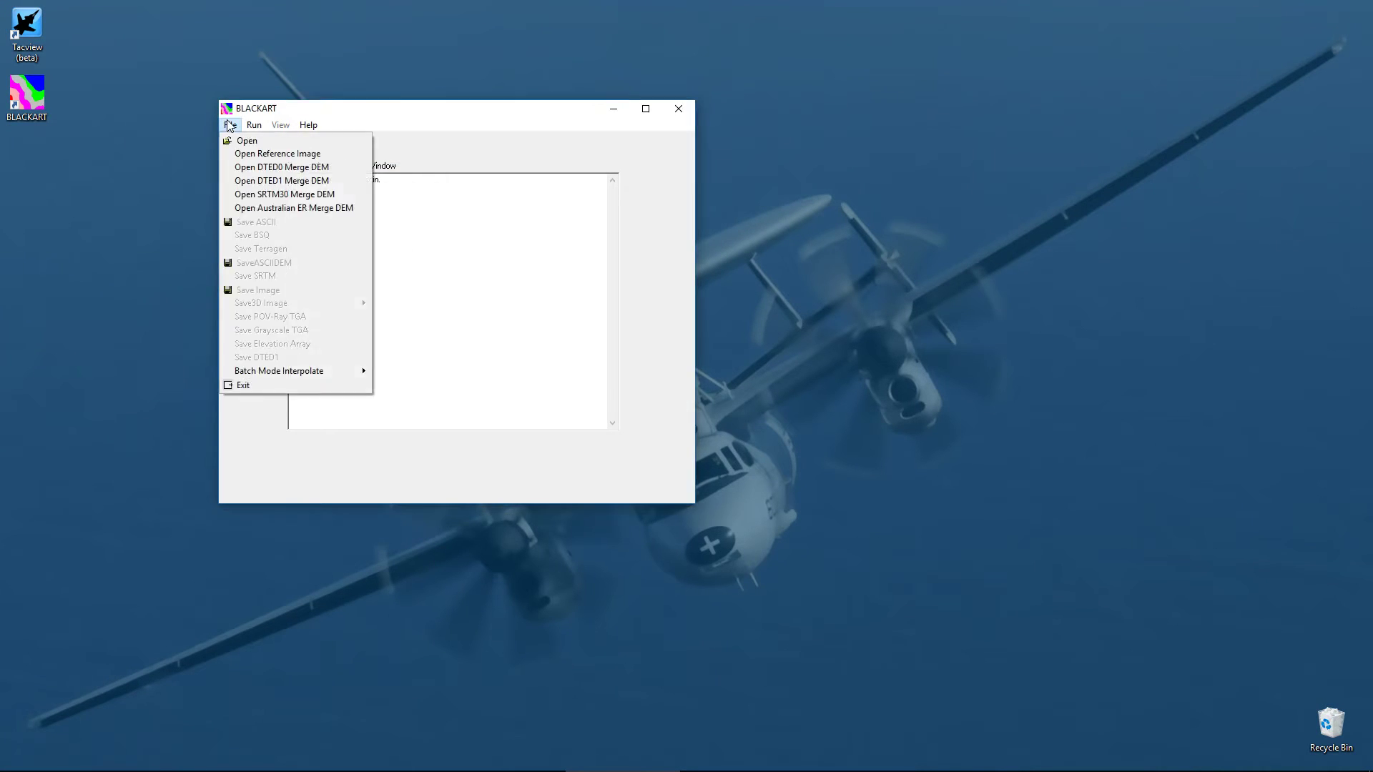
mouse_move(251, 373)
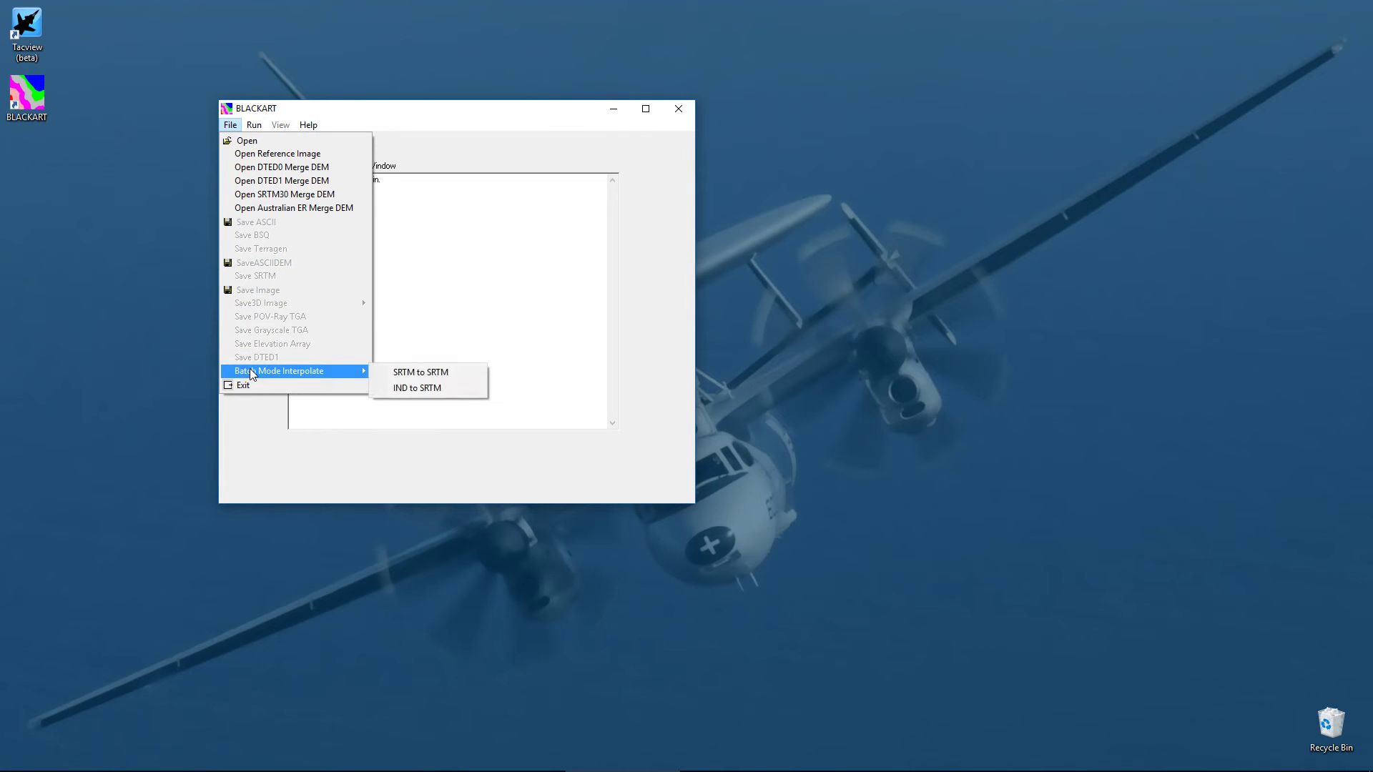
click(419, 372)
- Add S21E055.hgt and S22E055.hgt from the SRTM3 folder to the batch list and continue to the data entry form
click(481, 222)
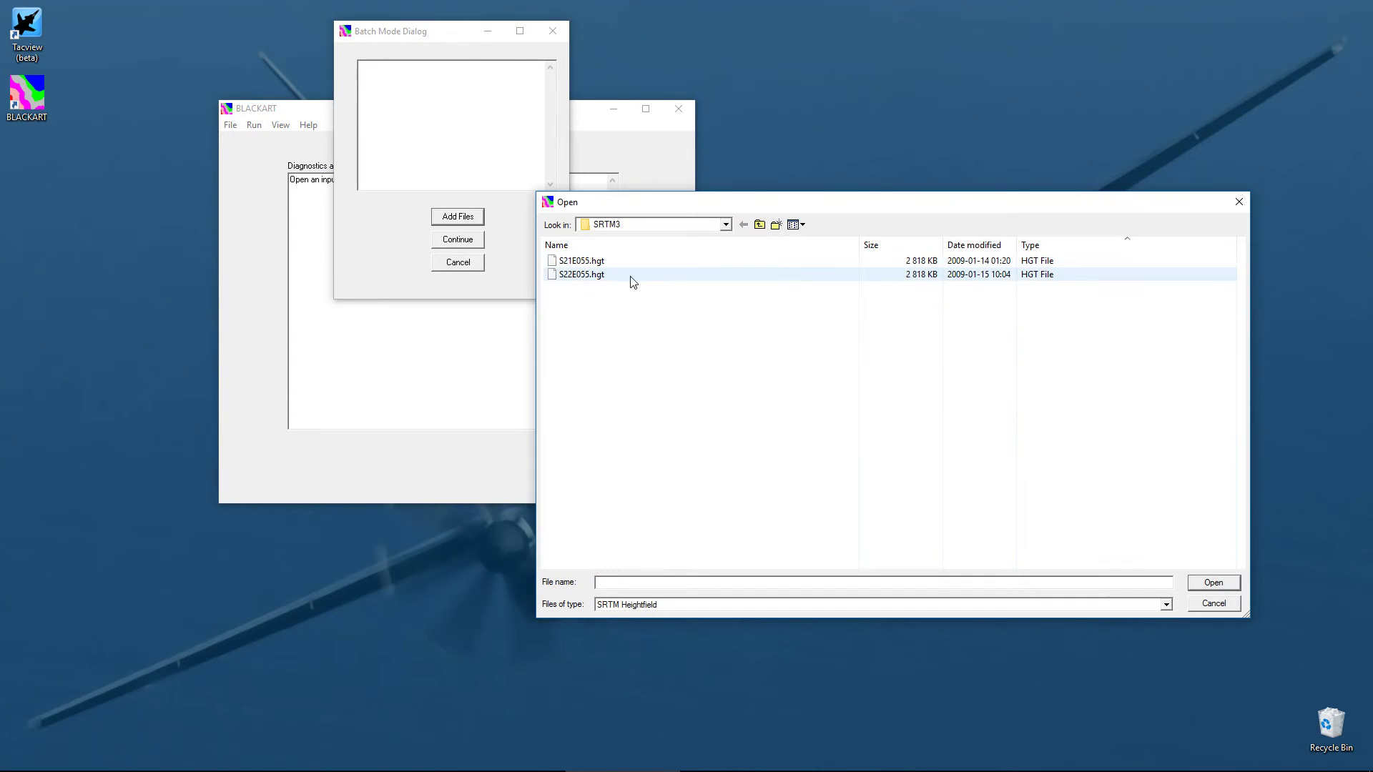
double_click(579, 262)
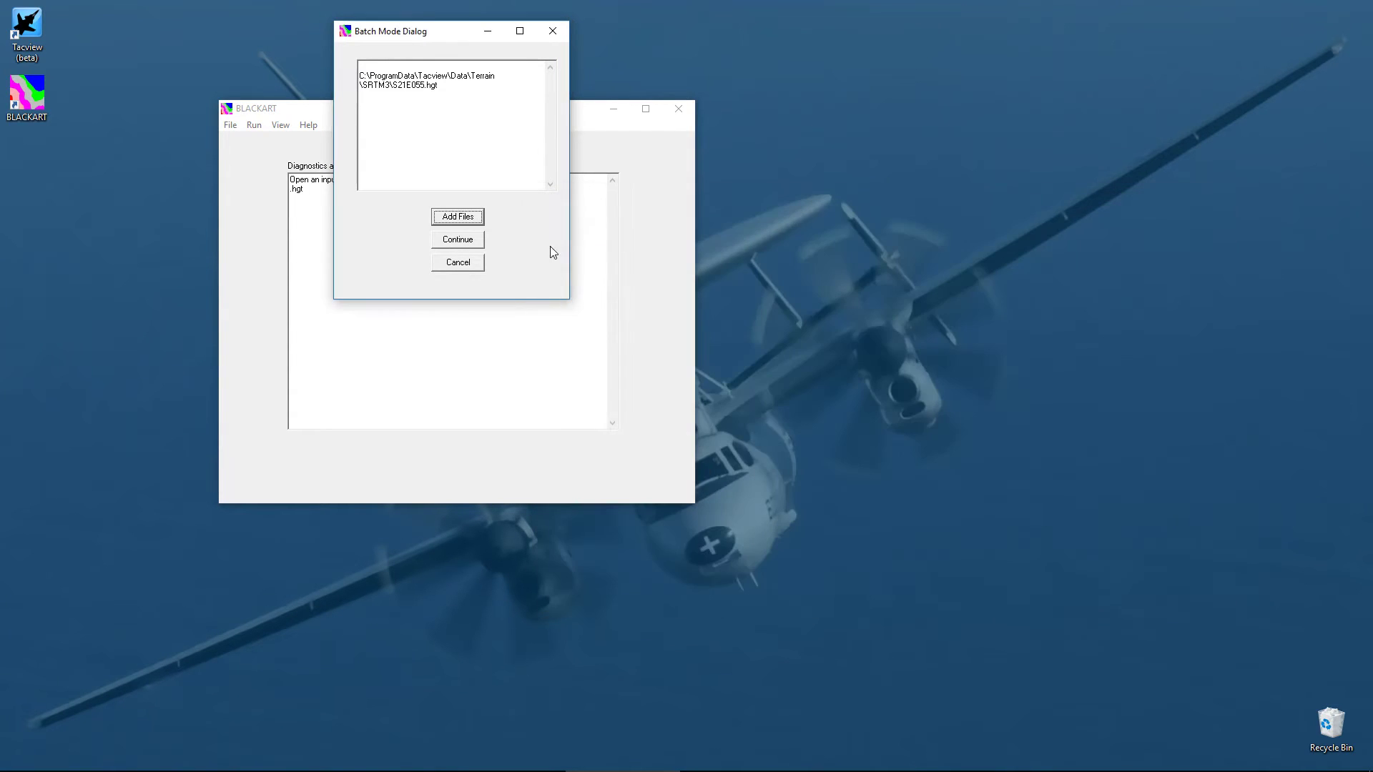
click(460, 217)
double_click(581, 275)
click(457, 240)
- Submit LSQR Iterations 100, Laplacian Iterations 1000 and Scale Factor 1, and accept -32000 as the null data value
key(alt+Tab)
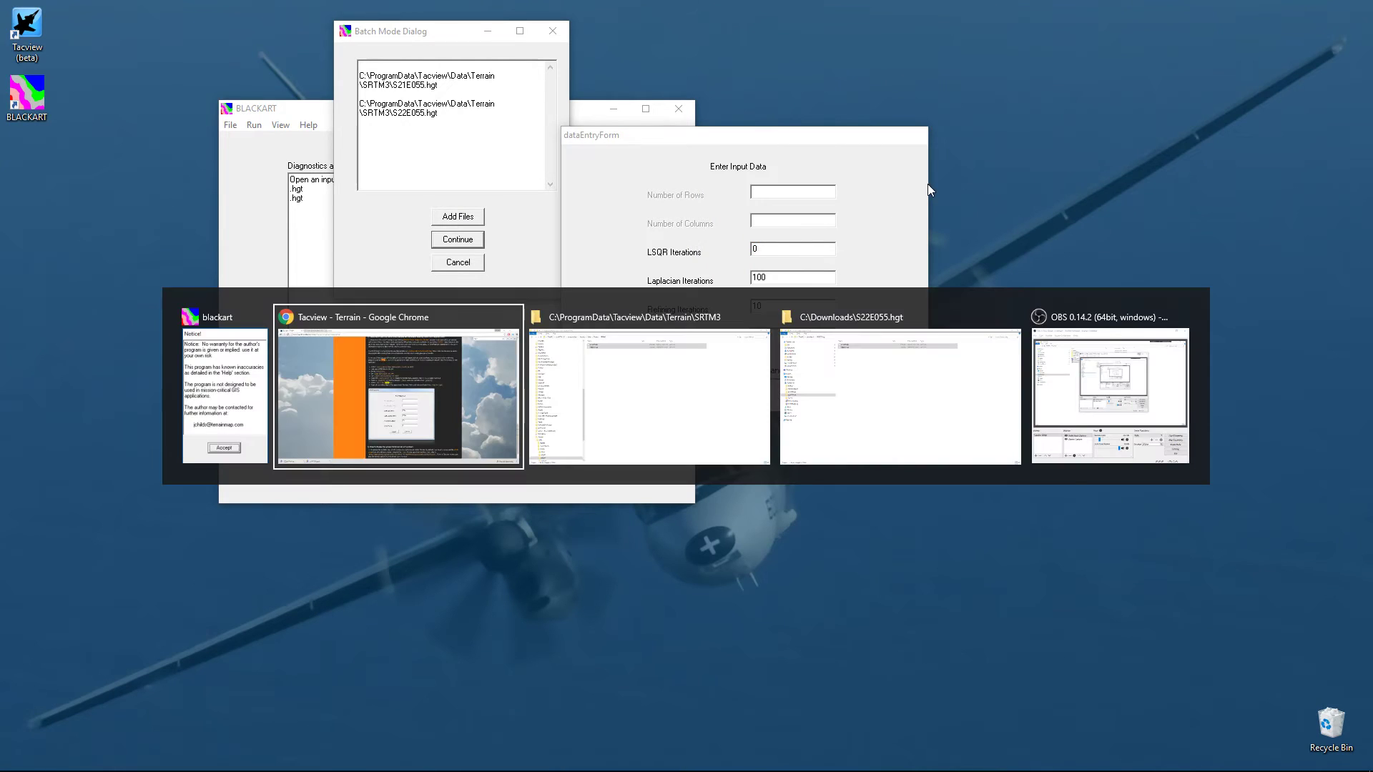
key(alt+Tab)
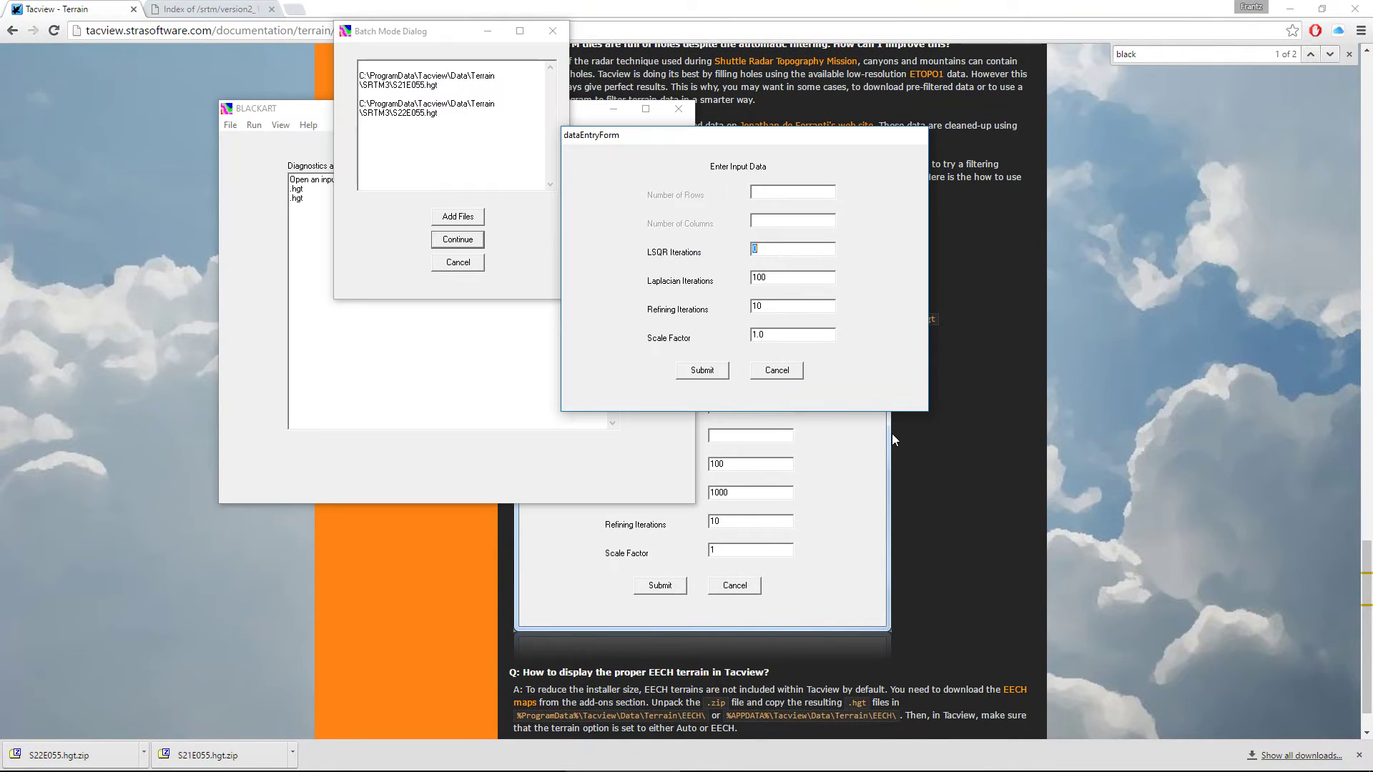
key(Tab)
text(1000)
key(Tab)
key(Tab)
key(Tab)
key(shift+Tab)
text(1)
click(704, 371)
click(342, 260)
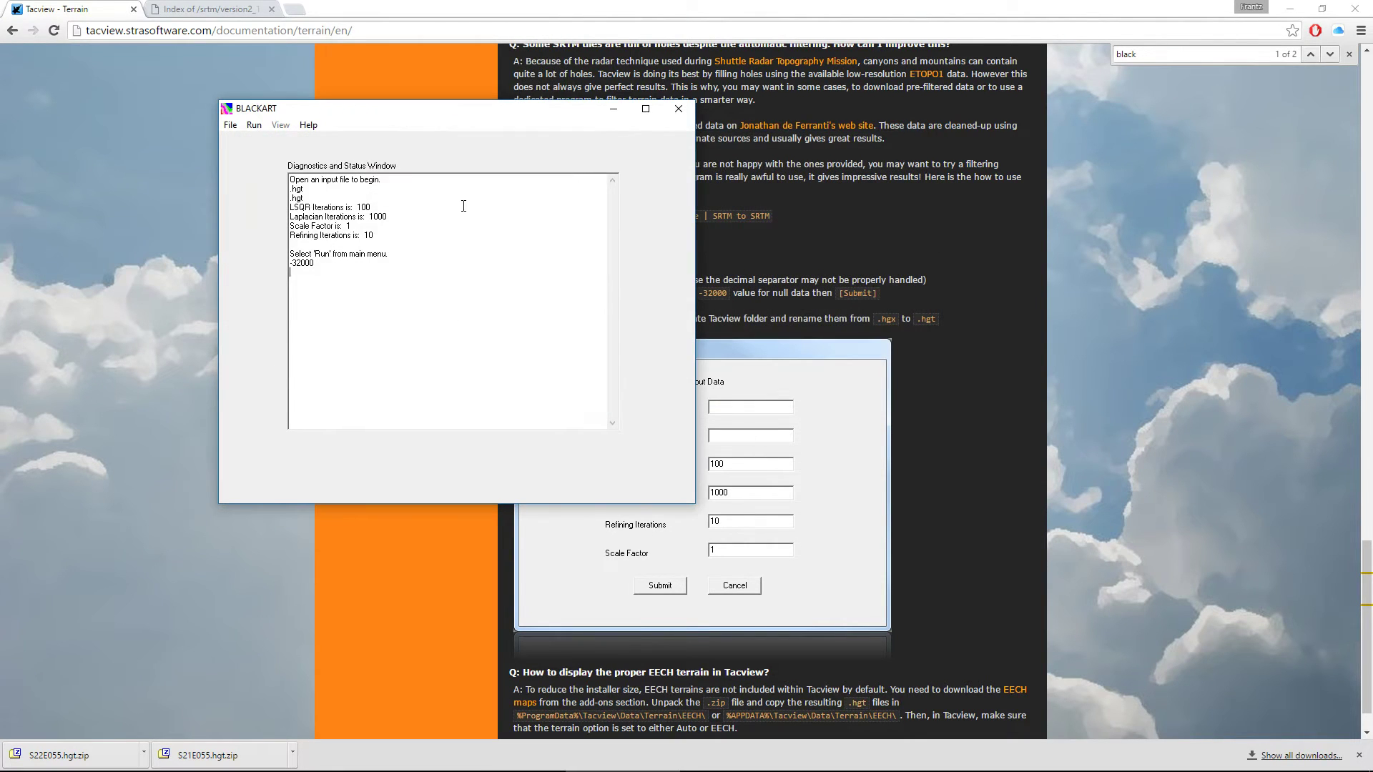
- Run Blackart on the batch, then force the program to close
click(254, 126)
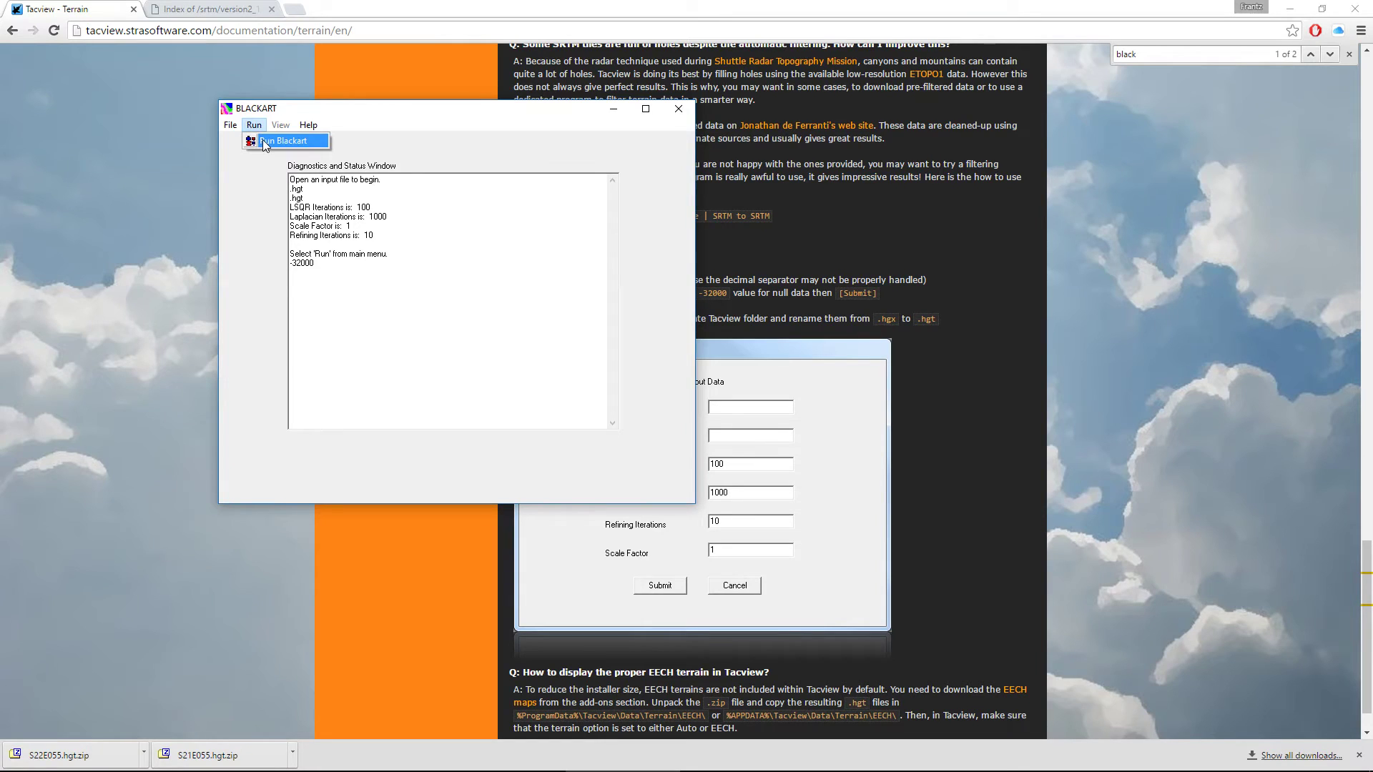
click(263, 140)
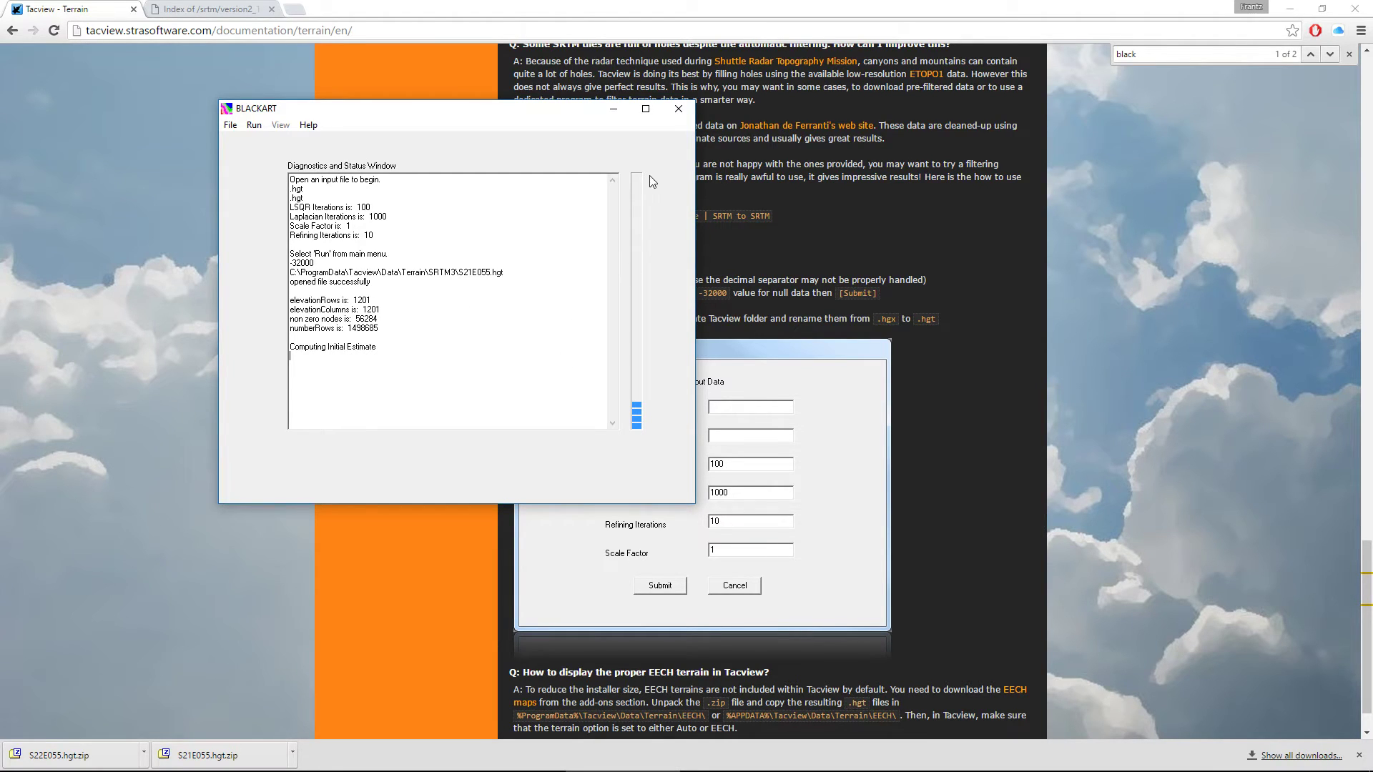
click(678, 109)
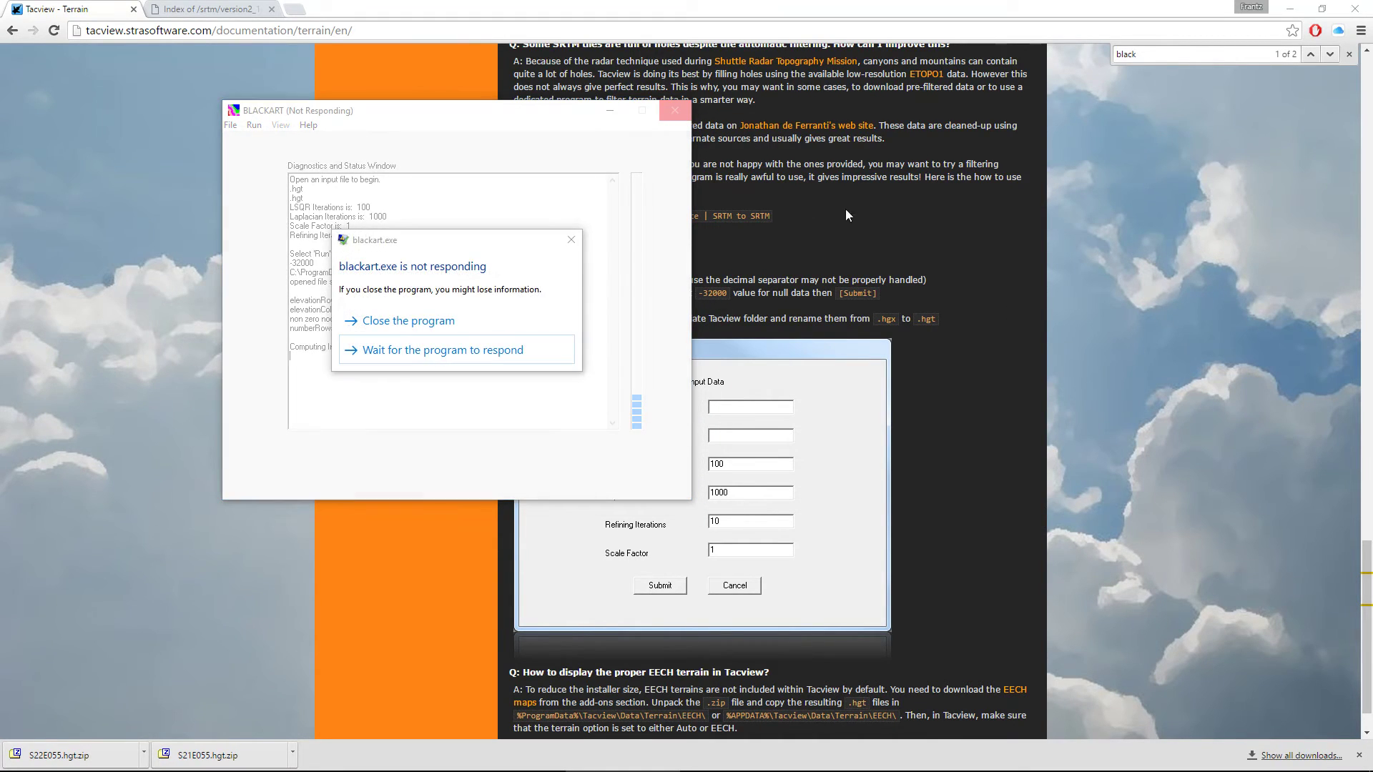
click(420, 321)
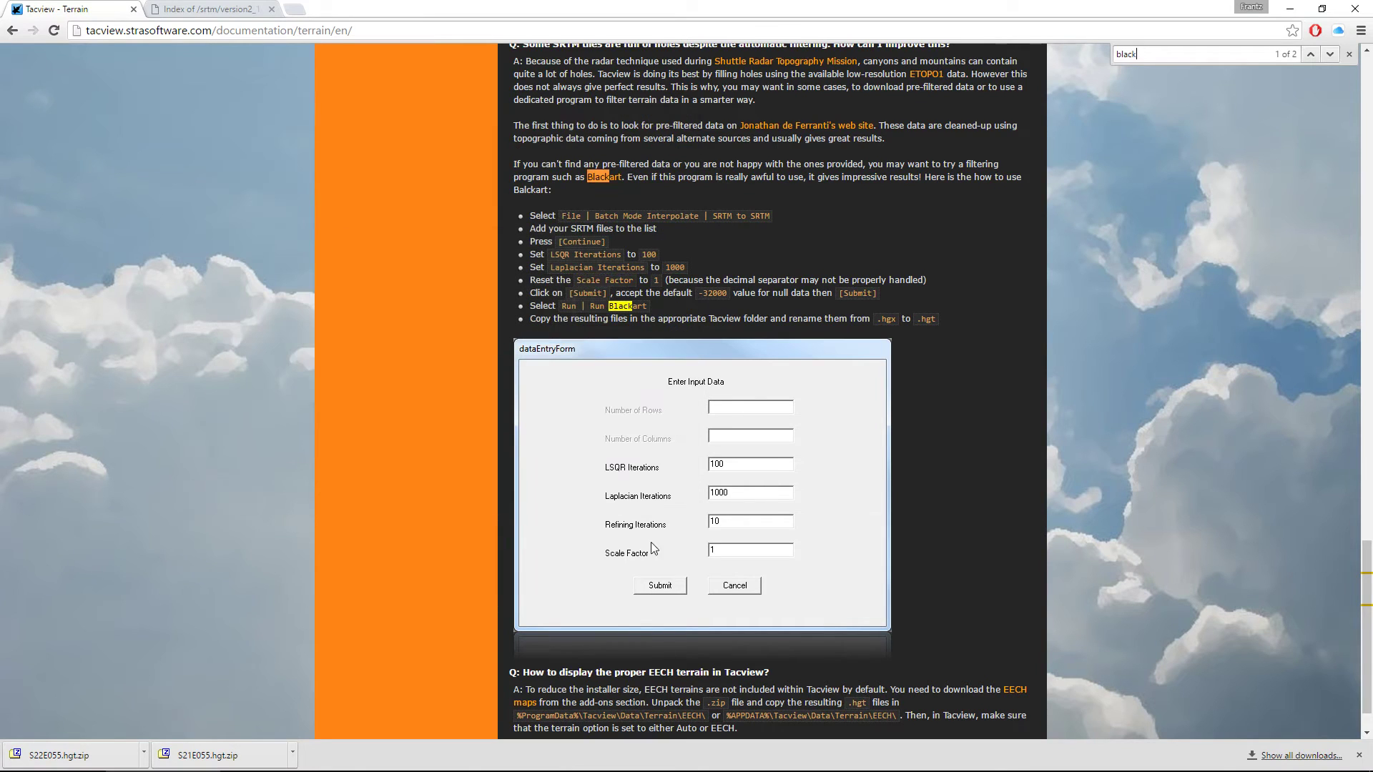
- Copy S21E055.hgx and S22E055.hgx from C:\Downloads\Blackart Result in File Explorer
mouse_move(461, 764)
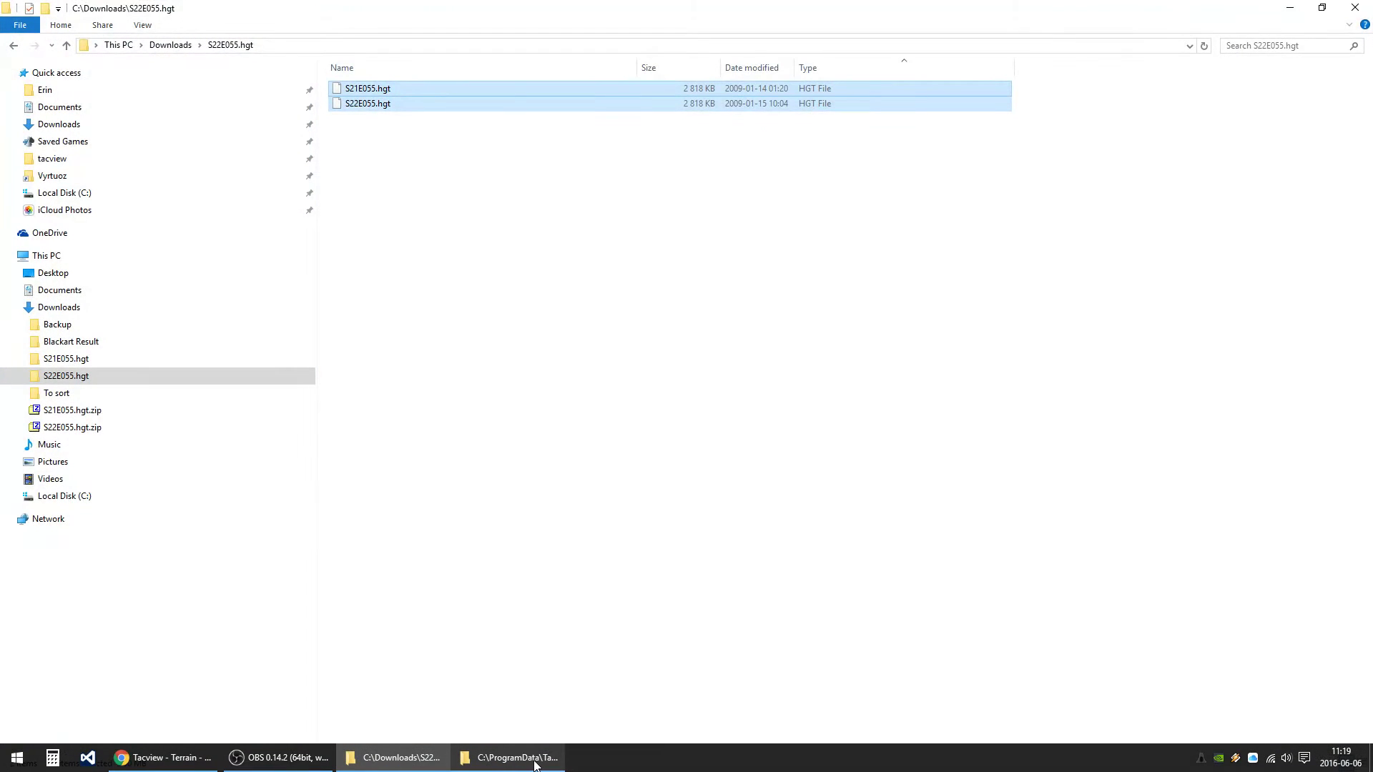
click(536, 759)
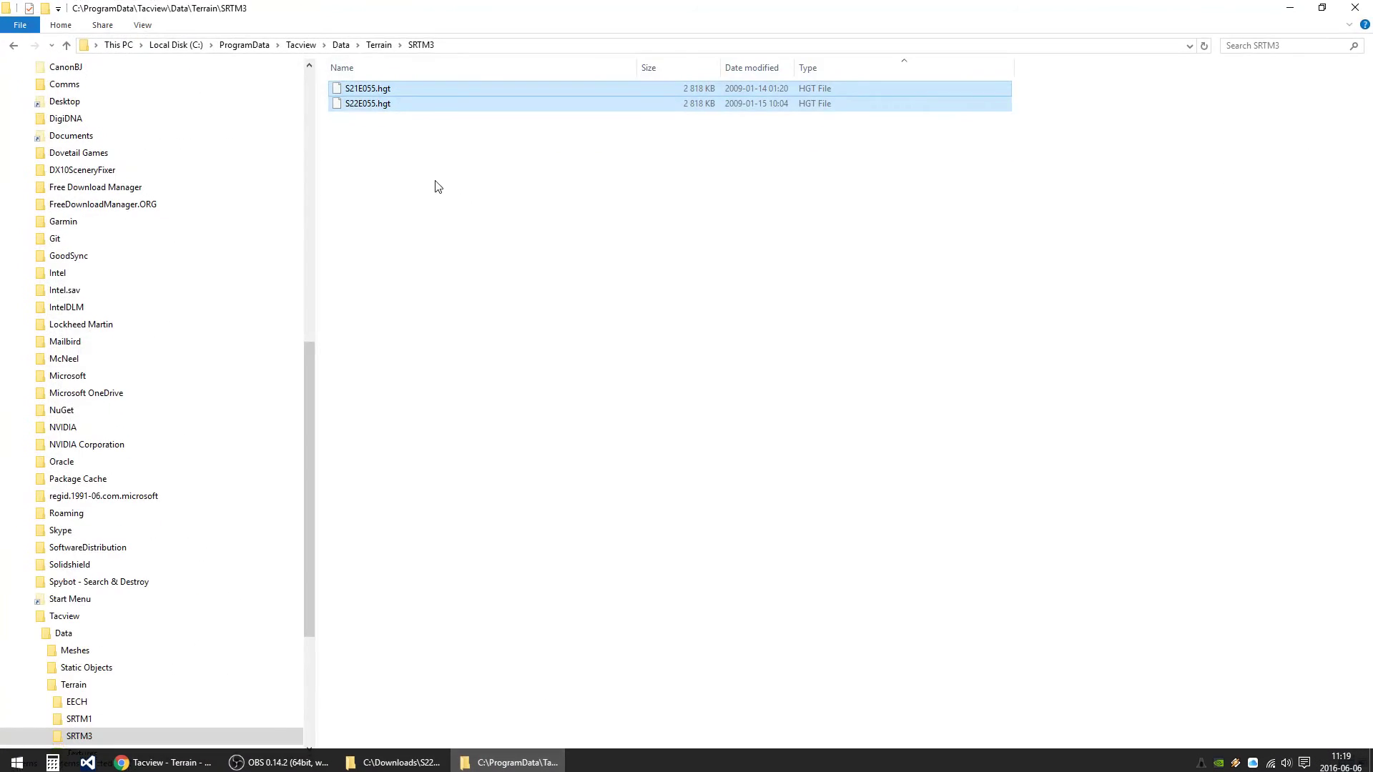
scroll(272, 315, up, 10)
click(251, 336)
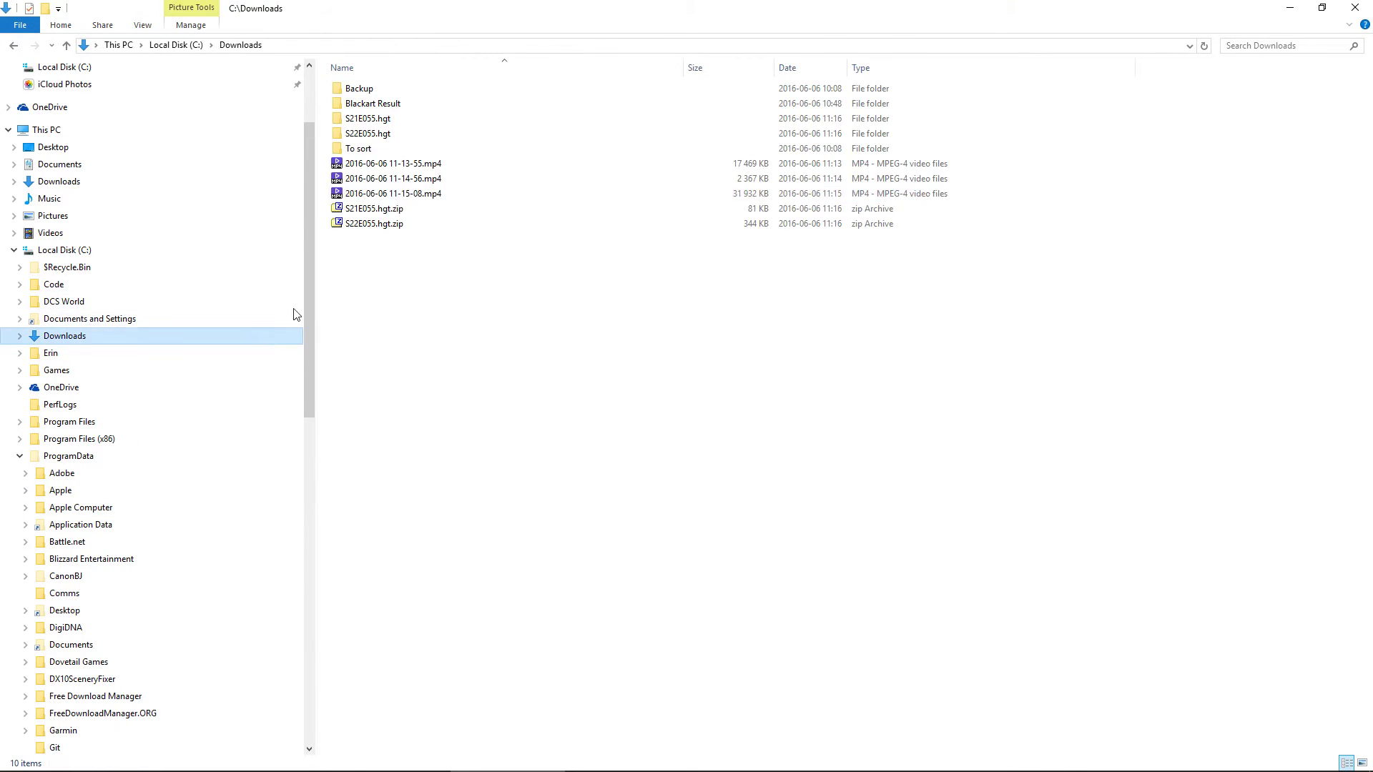
double_click(386, 103)
drag(431, 125, 389, 85)
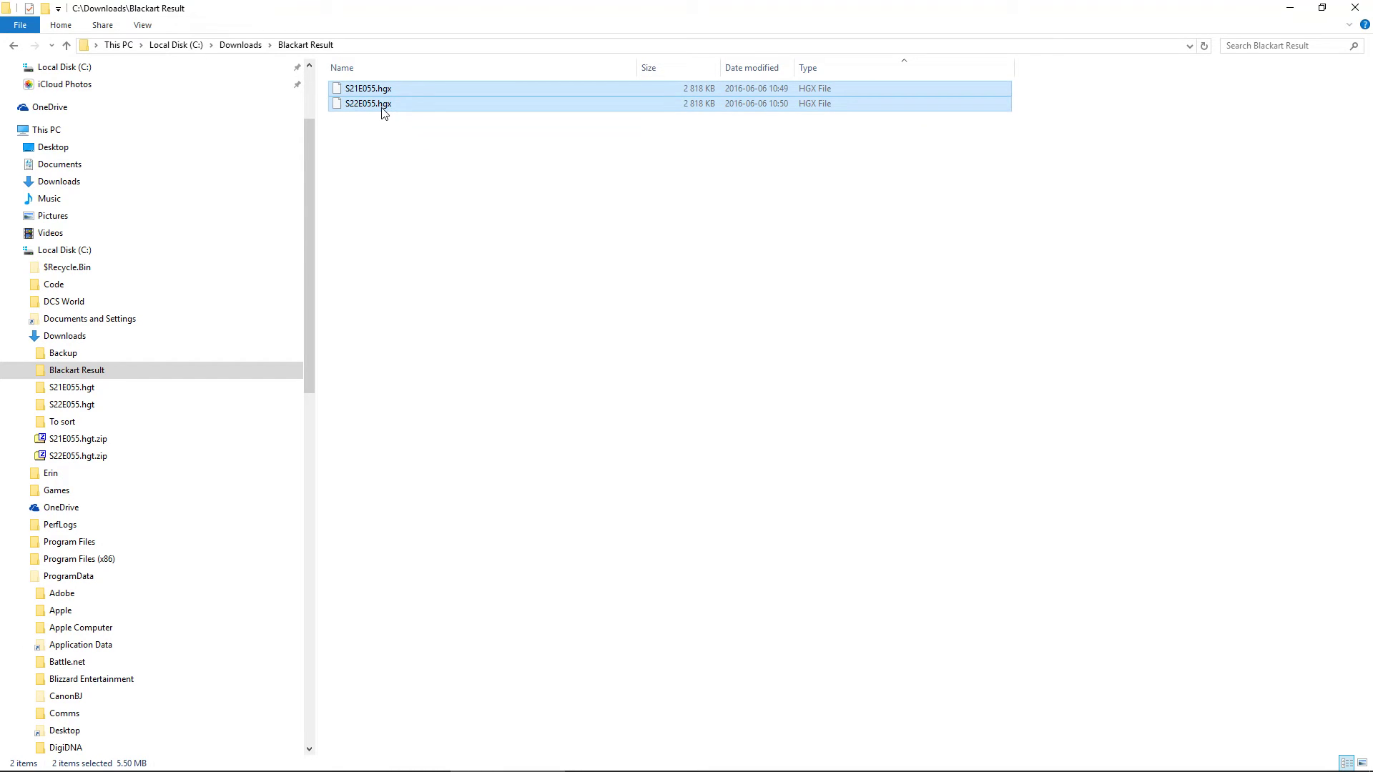
- Paste both HGX files into C:\ProgramData\Tacview\Data\Terrain\SRTM3
click(411, 769)
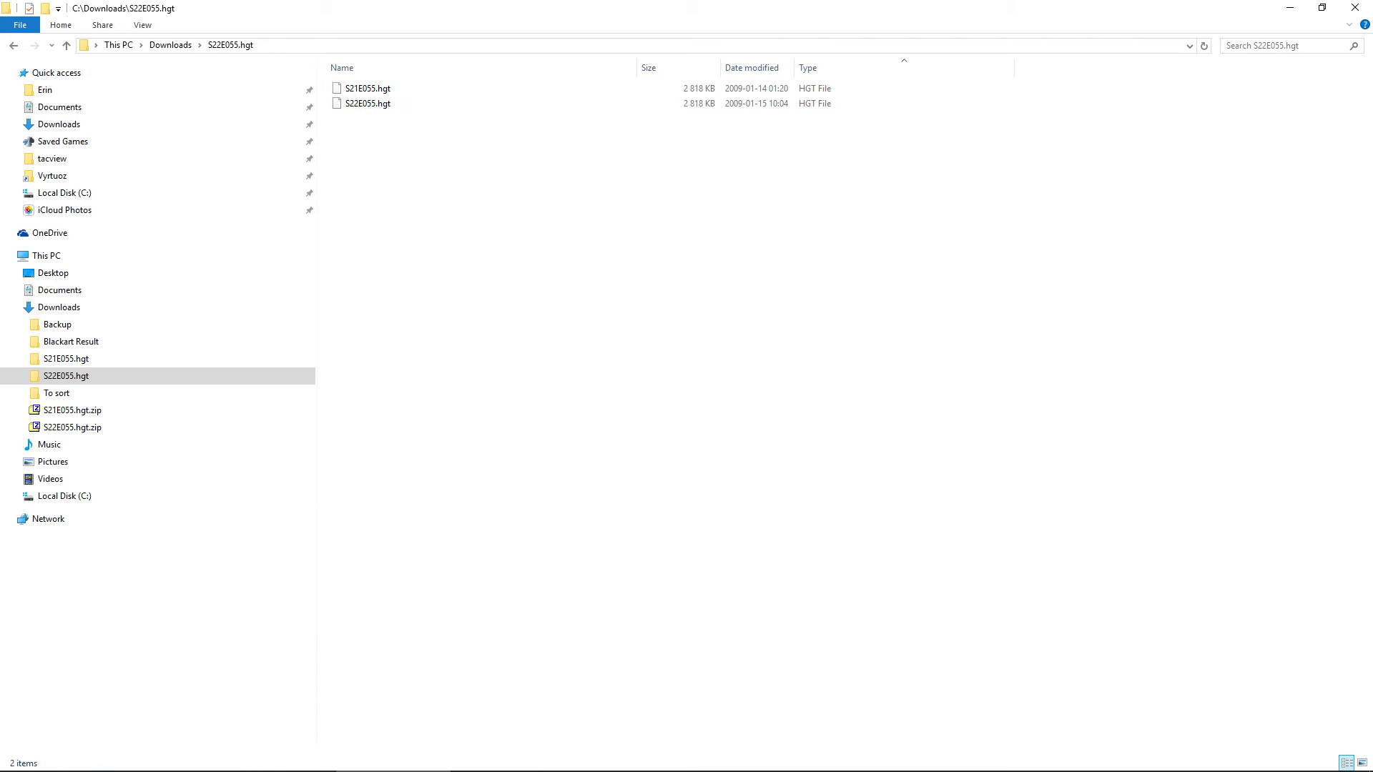
click(515, 763)
scroll(230, 551, down, 15)
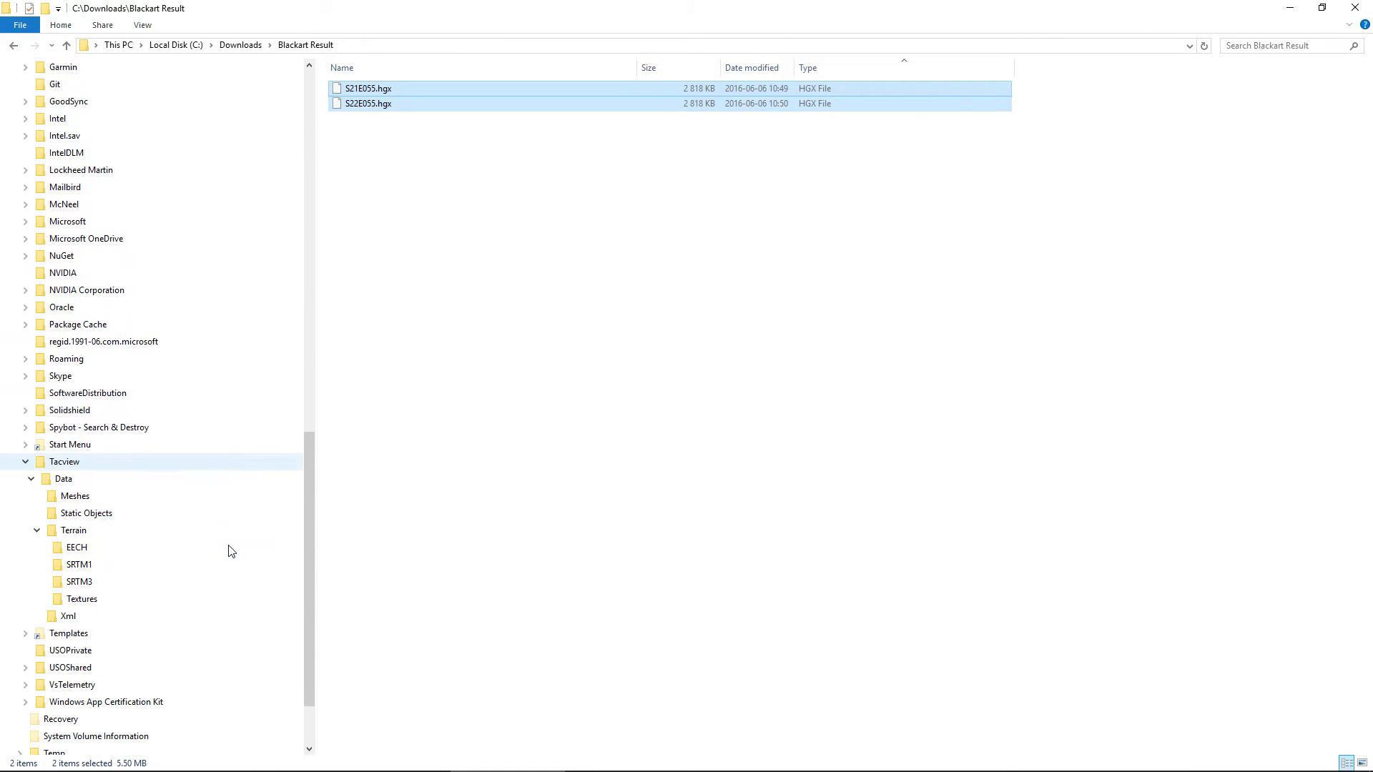
click(185, 583)
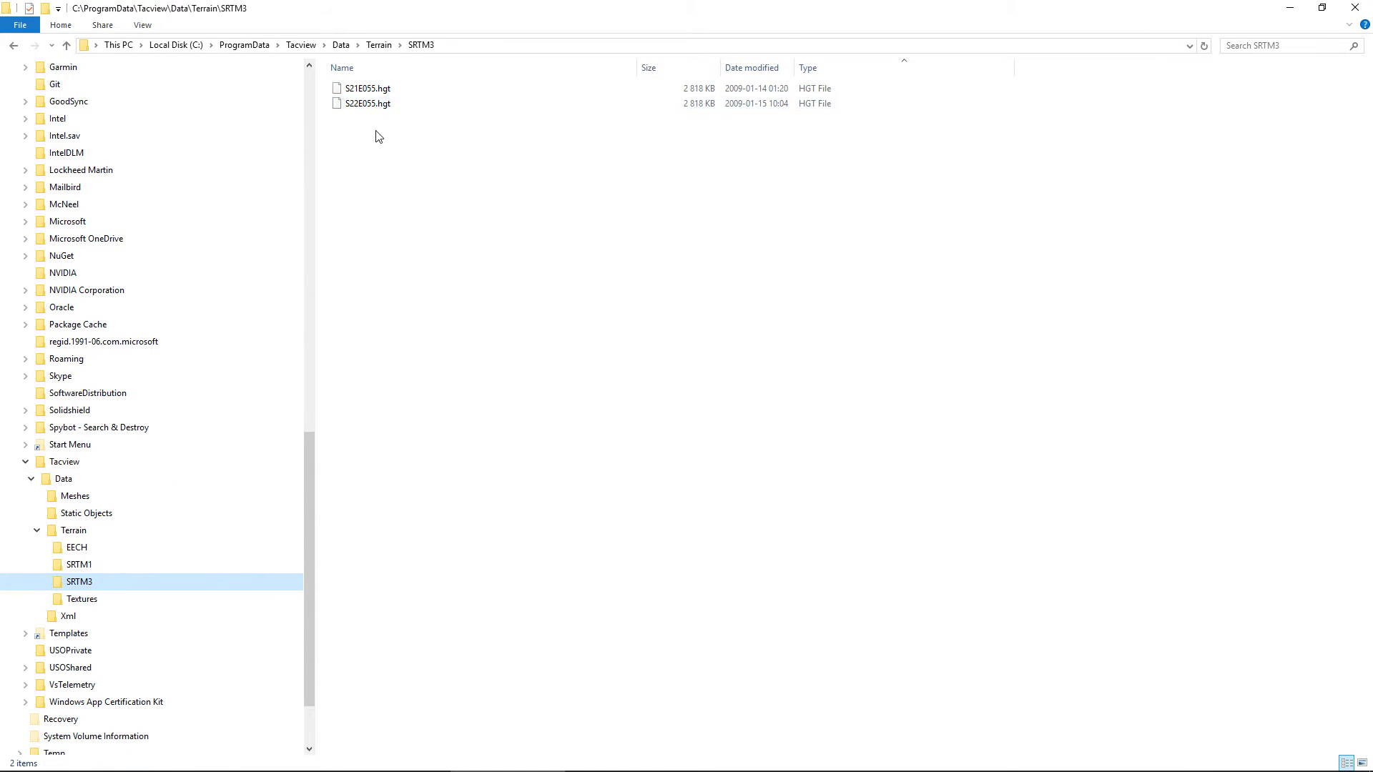
key(ctrl+v)
- Delete the unfiltered S21E055.hgt and S22E055.hgt files from the SRTM3 folder
click(387, 104)
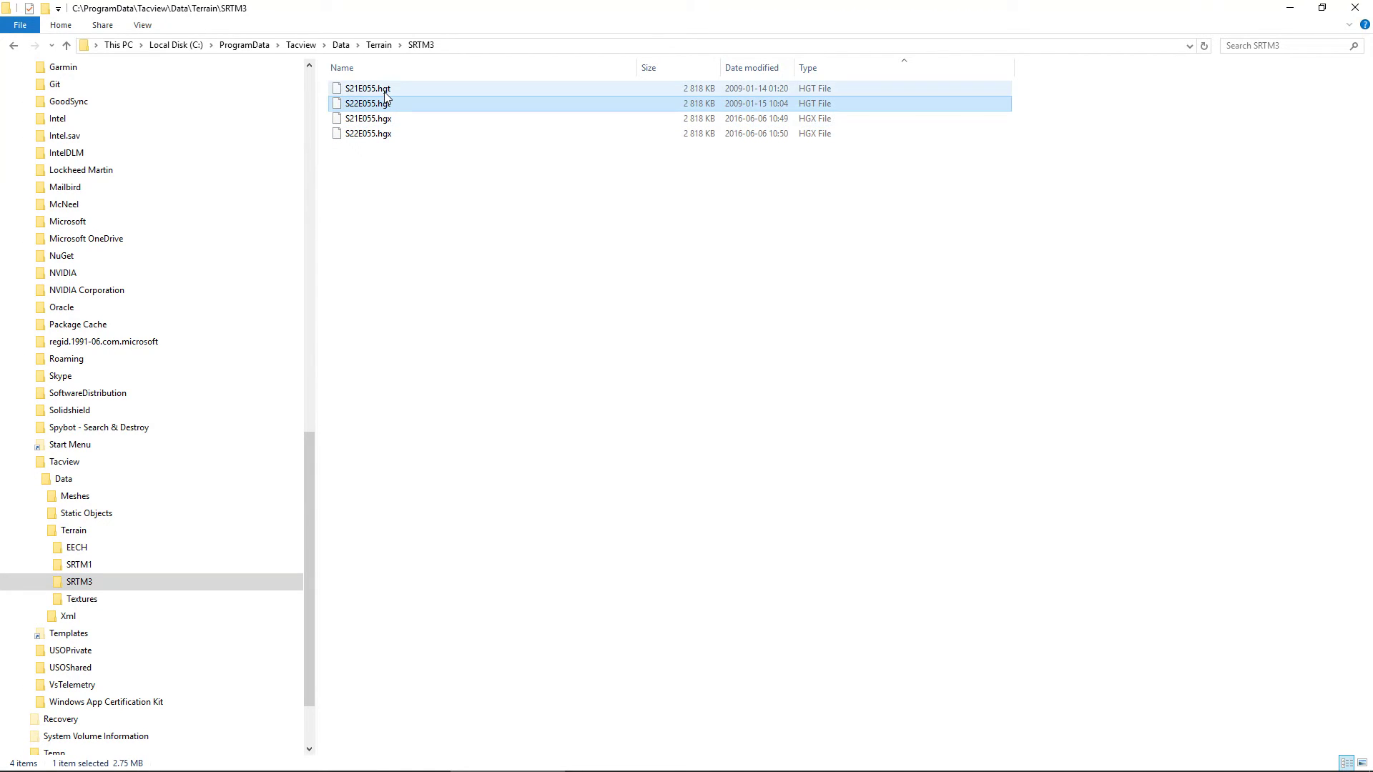
click(386, 93)
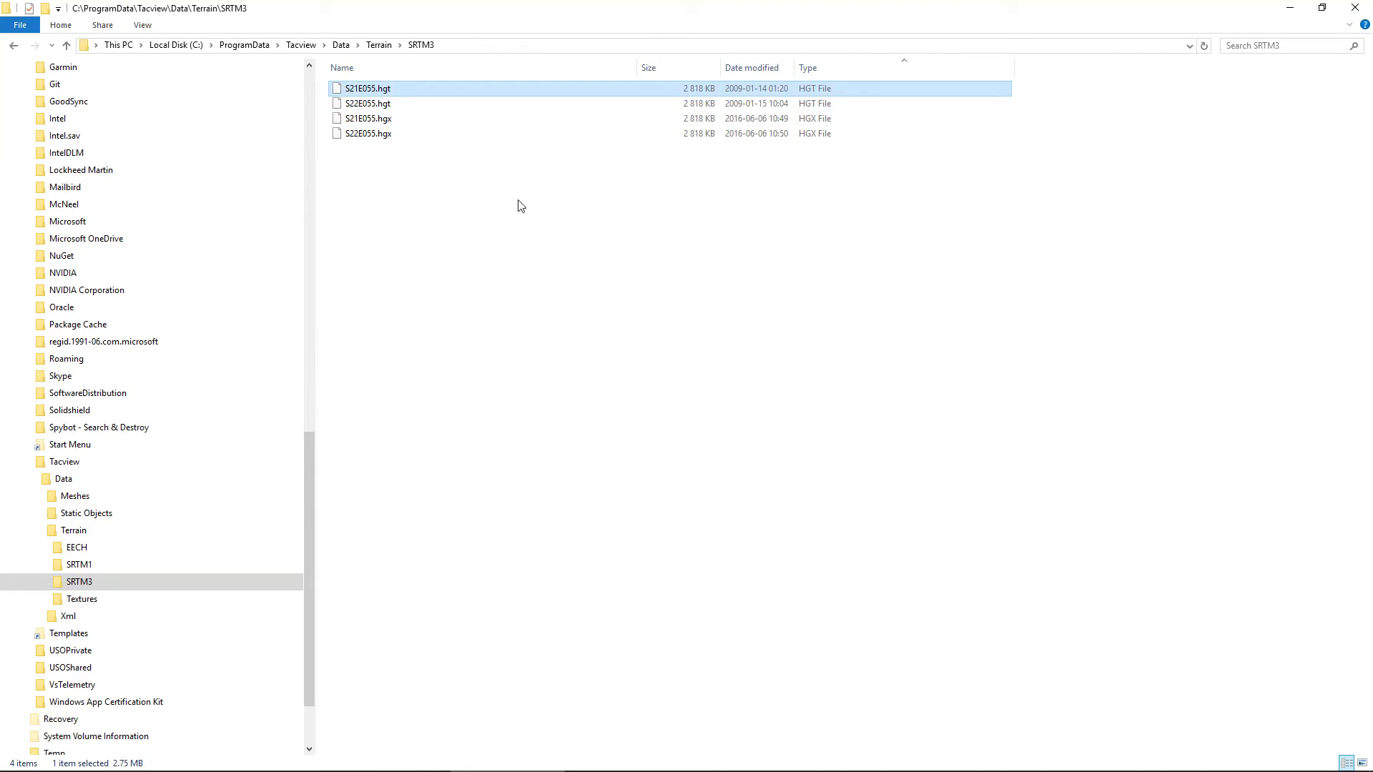
ctrl+click(395, 105)
key(Delete)
key(Return)
- Rename the two HGX files to S21E055.hgt and S22E055.hgt, accepting the extension change for each
click(388, 90)
key(F2)
key(End)
key(BackSpace)
text(t)
key(Return)
key(Return)
key(Down)
key(F2)
key(End)
key(BackSpace)
text(t)
key(Return)
key(Return)
- Launch Tacview again from the desktop and switch to the Free Camera view
mouse_move(576, 756)
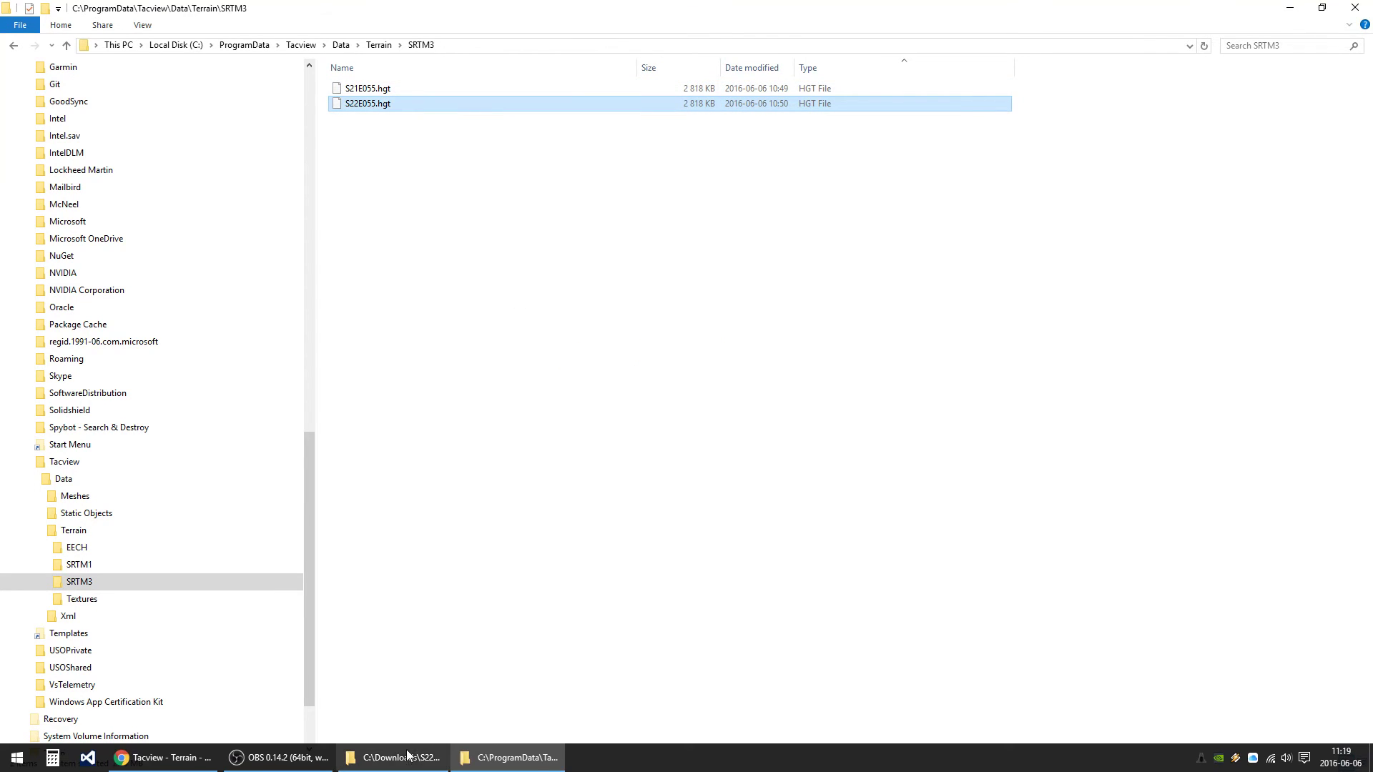
click(1370, 762)
double_click(28, 36)
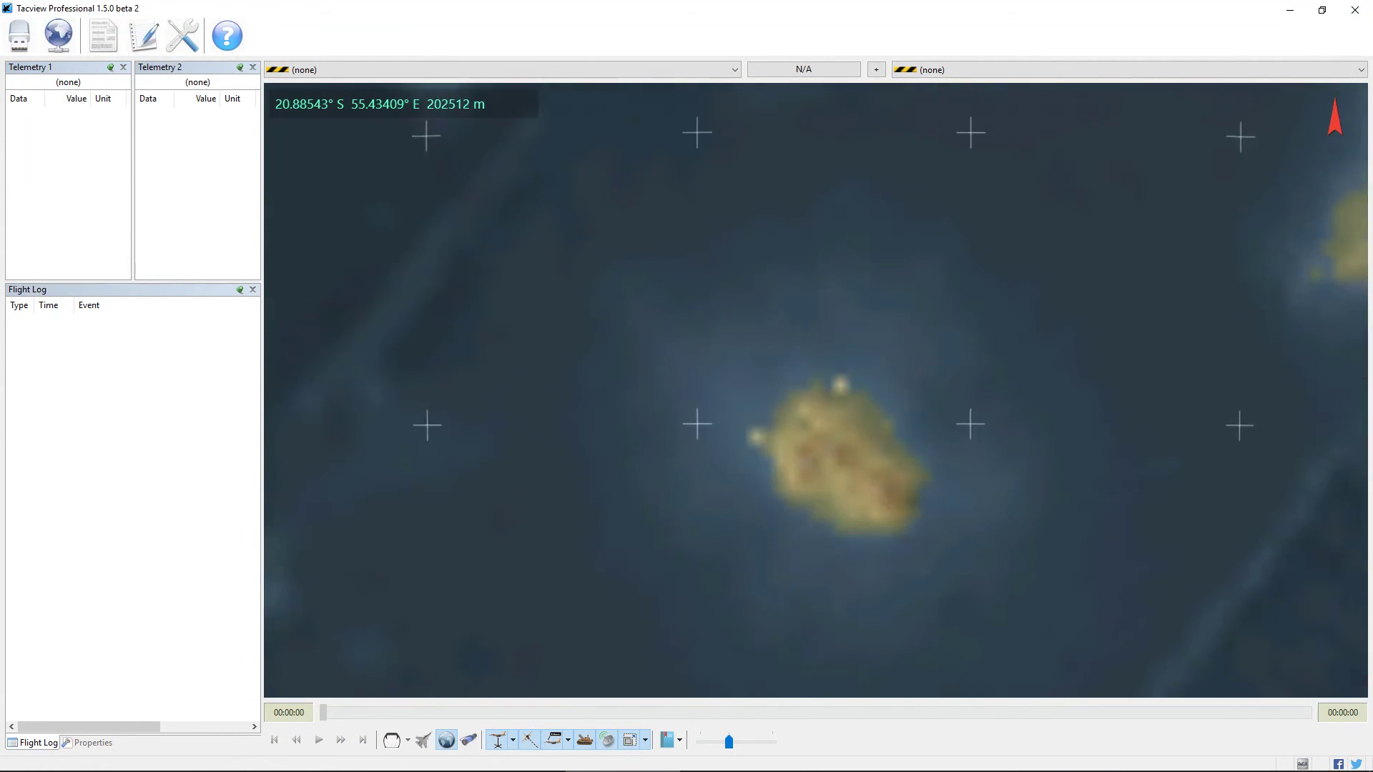
click(471, 739)
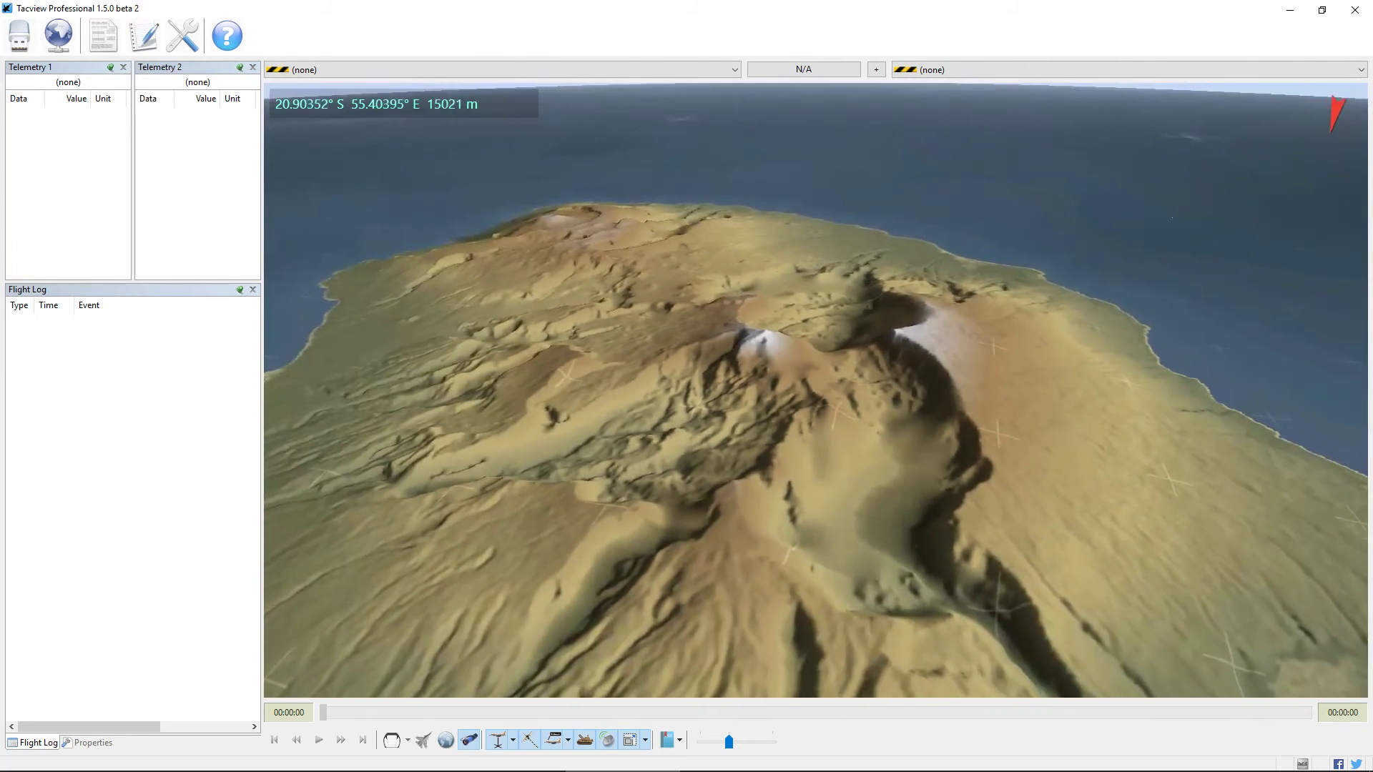
- Examine the filtered relief of the island's peaks and valleys from different distances and angles in the 3D view
scroll(641, 582, down, 3)
drag(738, 507, 748, 438)
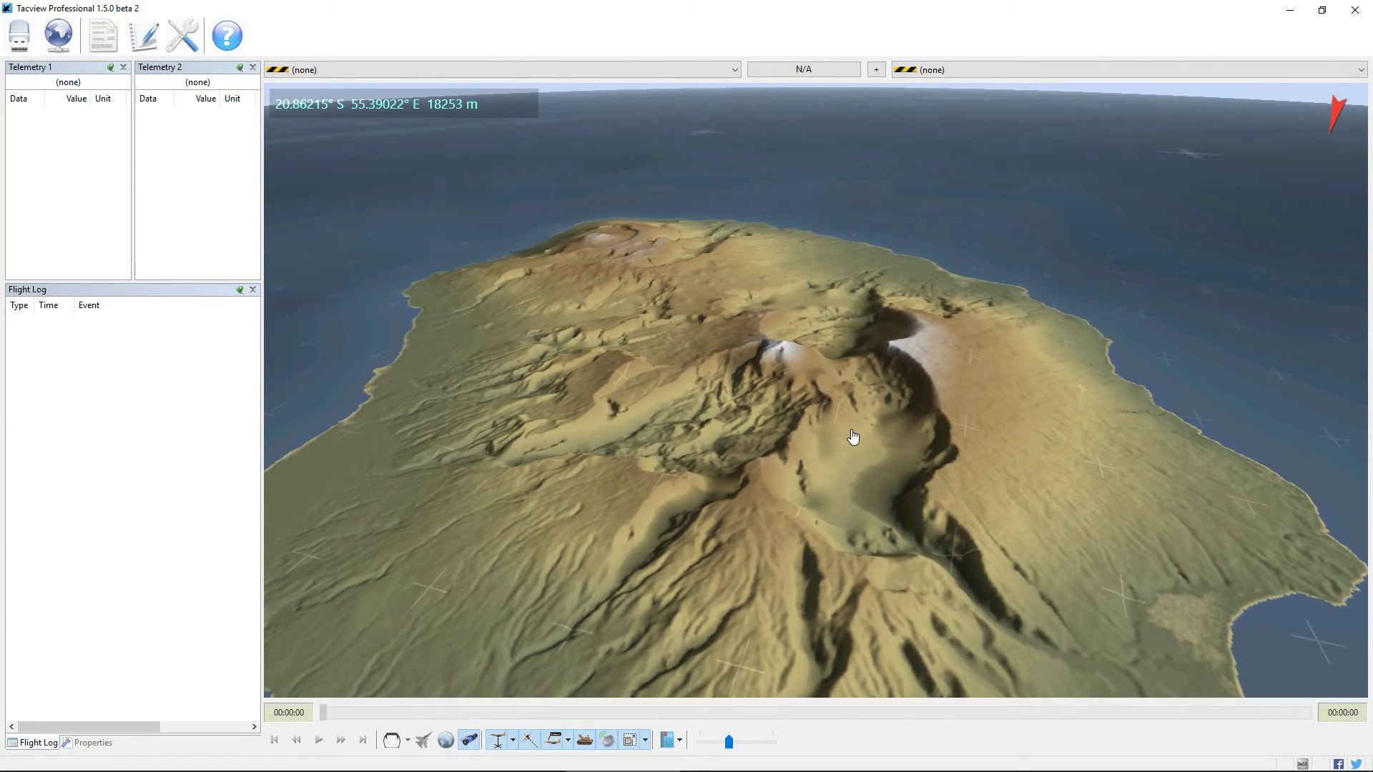
drag(854, 437, 861, 447)
right_drag(861, 446, 801, 445)
scroll(866, 445, up, 4)
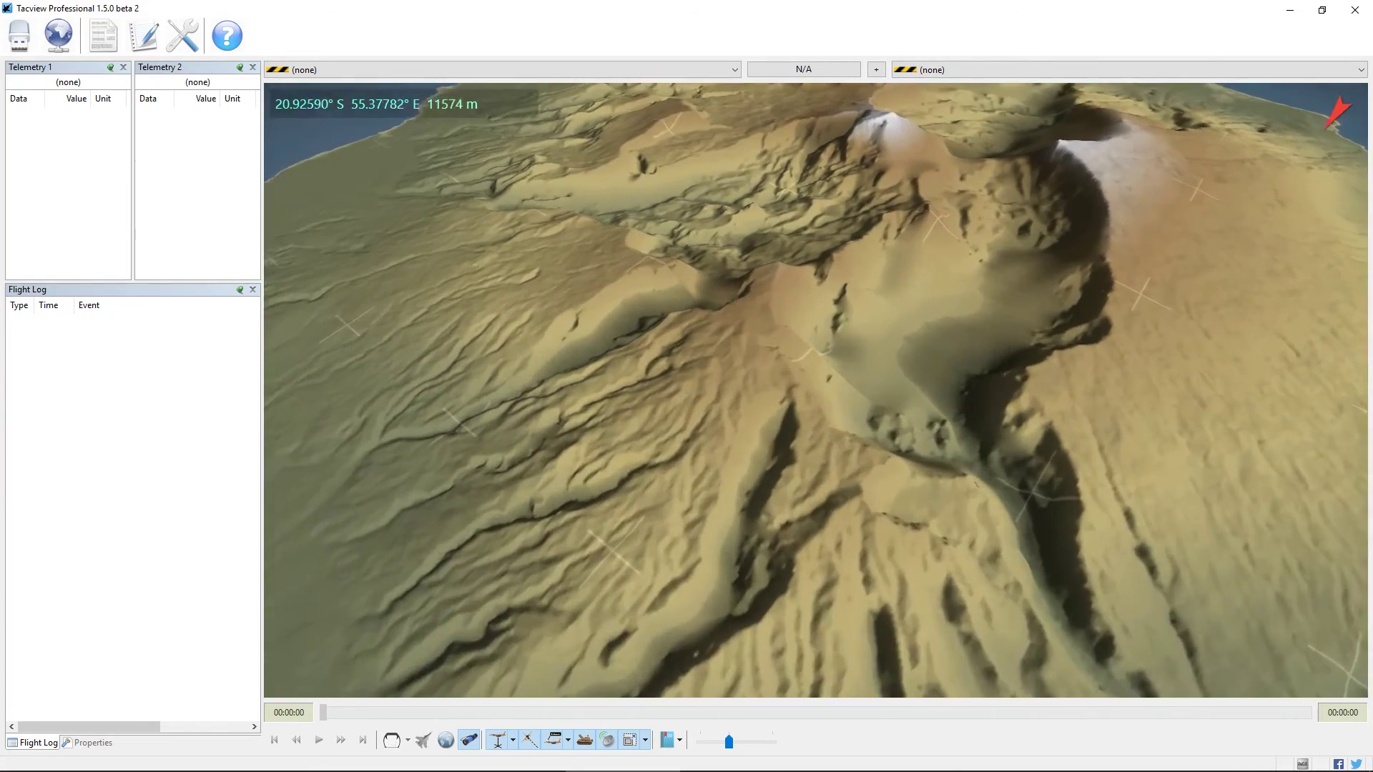
- Look over the filtered relief of the whole island from farther out, and close Tacview
scroll(858, 429, up, 5)
drag(858, 444, 808, 475)
scroll(858, 436, down, 5)
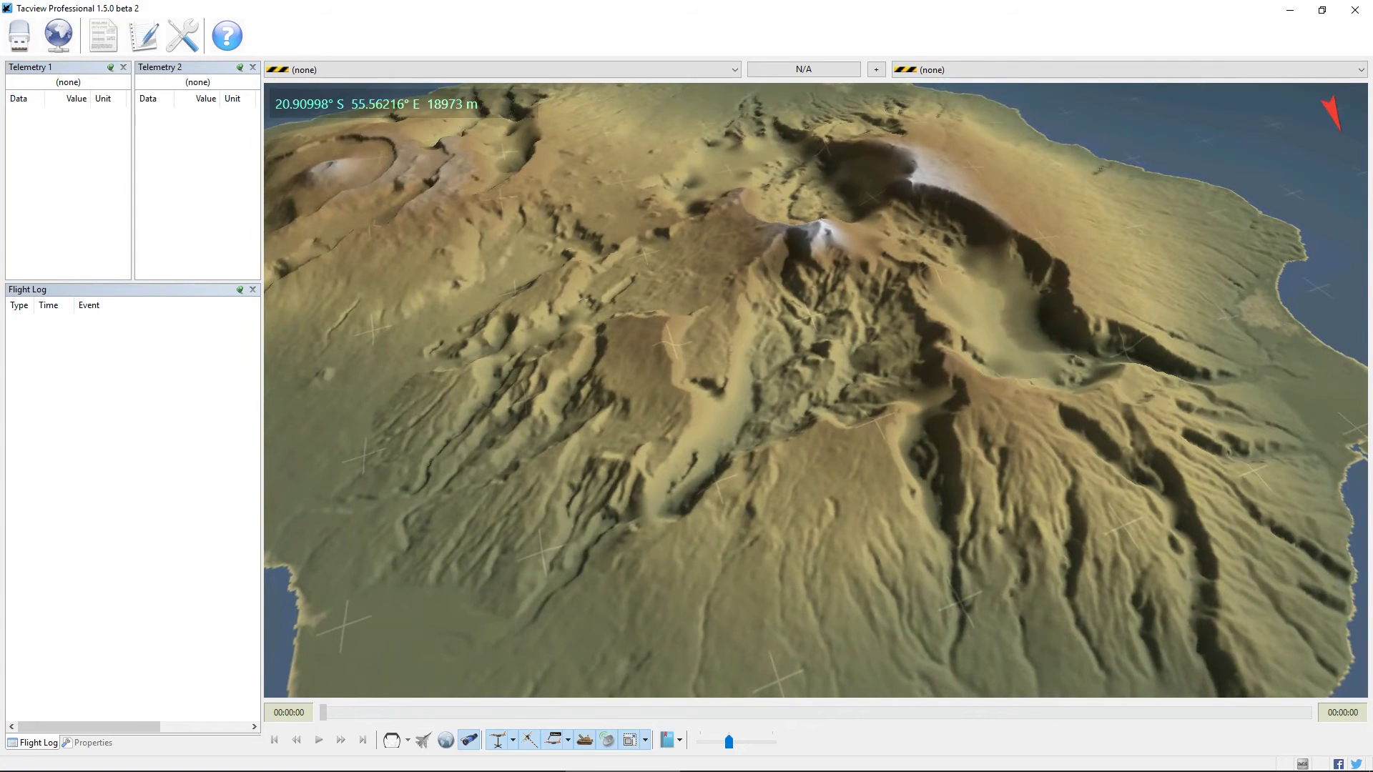
drag(849, 356, 1059, 367)
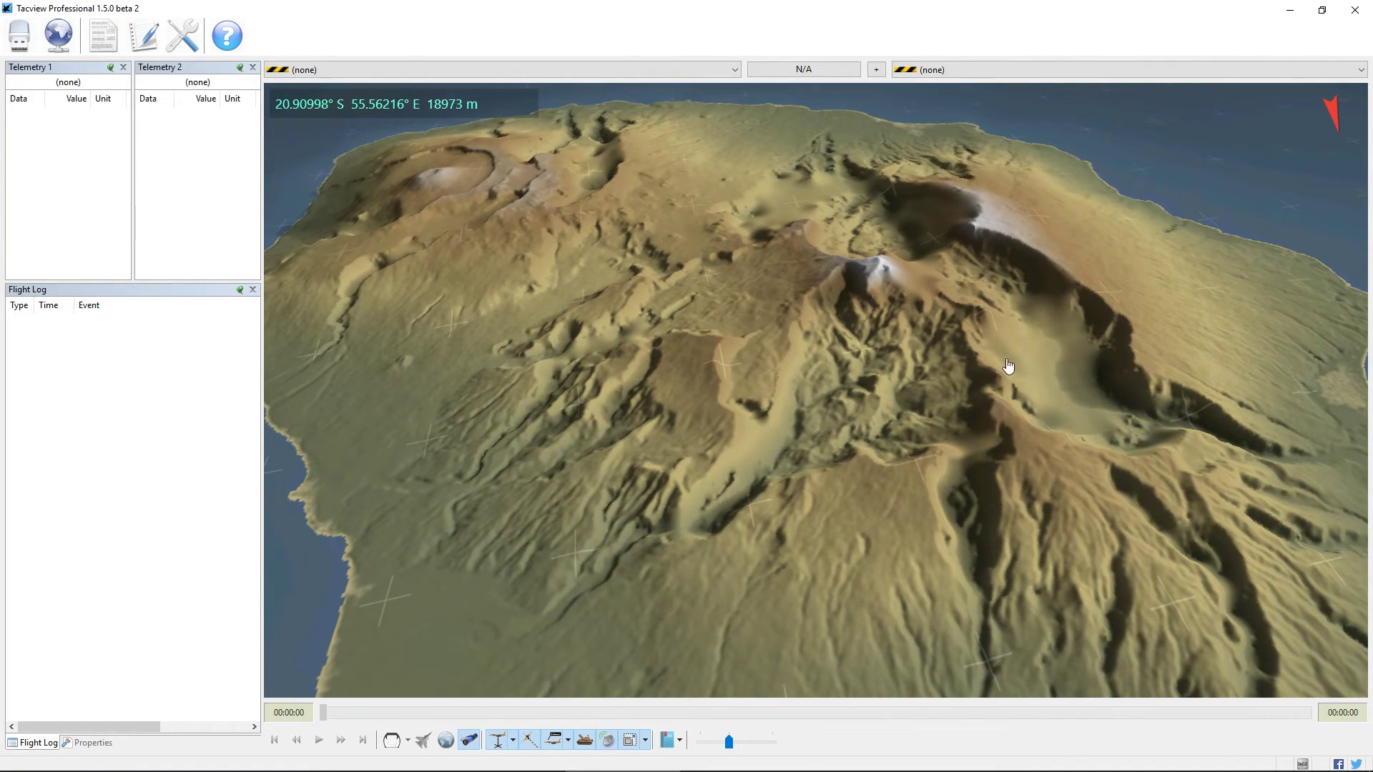
click(1355, 9)
- Switch to Chrome, open the pre-filtered data site linked in the terrain documentation, and open the world coverage map for Africa
click(213, 751)
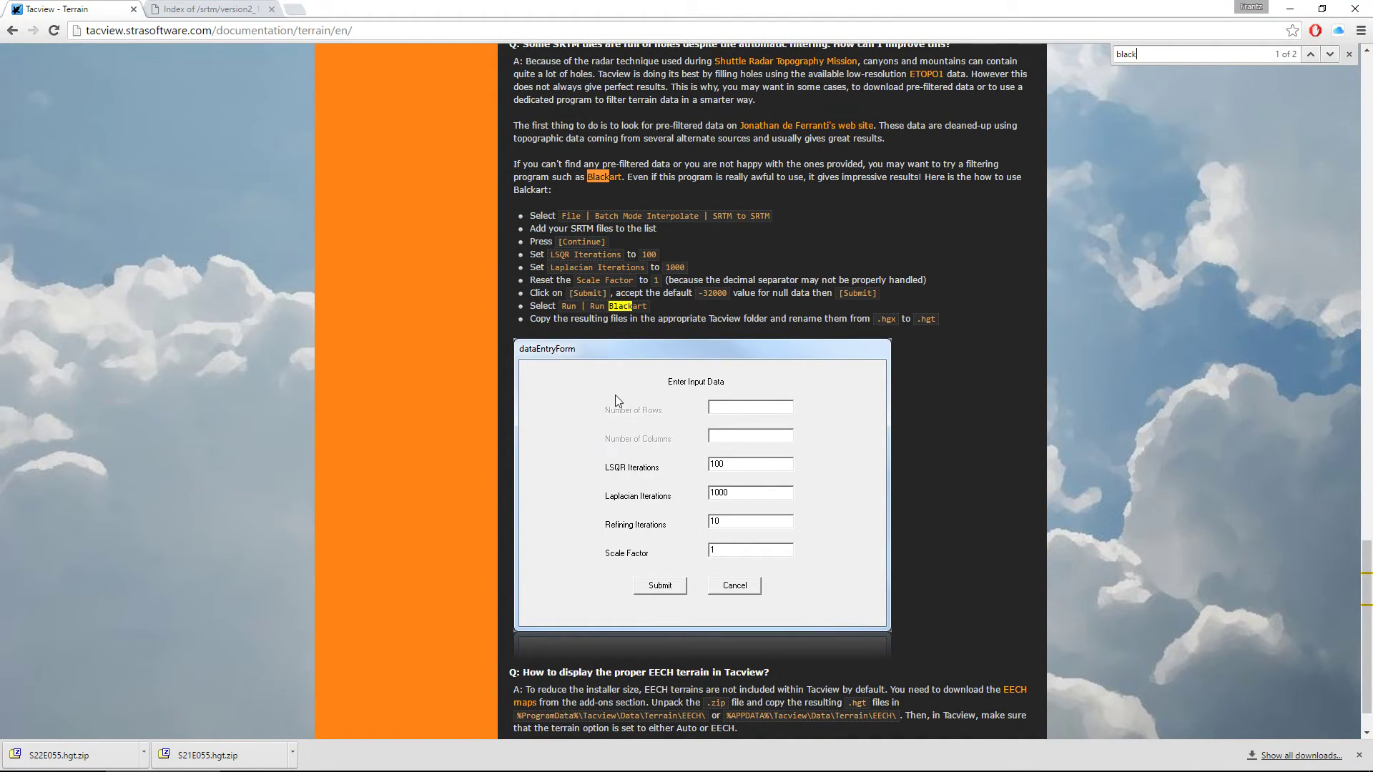
scroll(653, 311, up, 5)
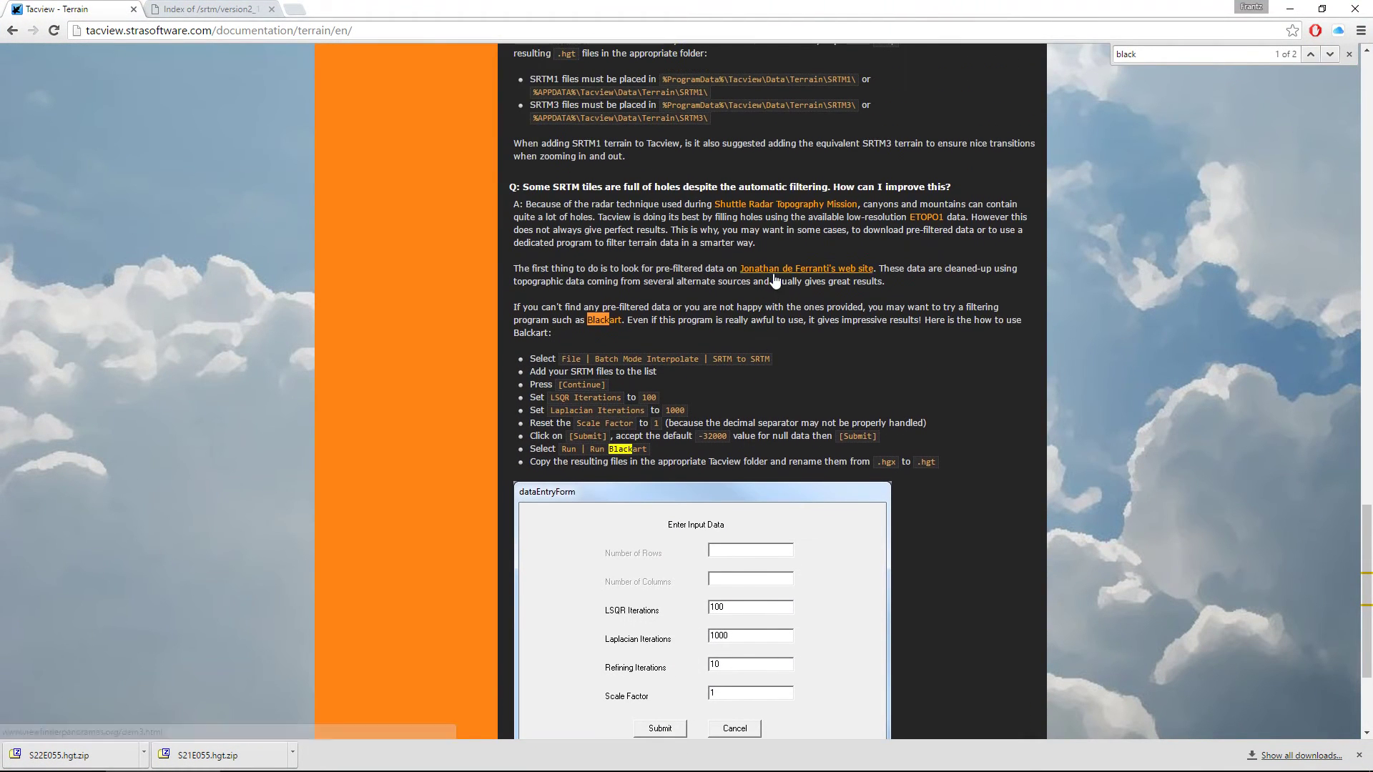
click(771, 289)
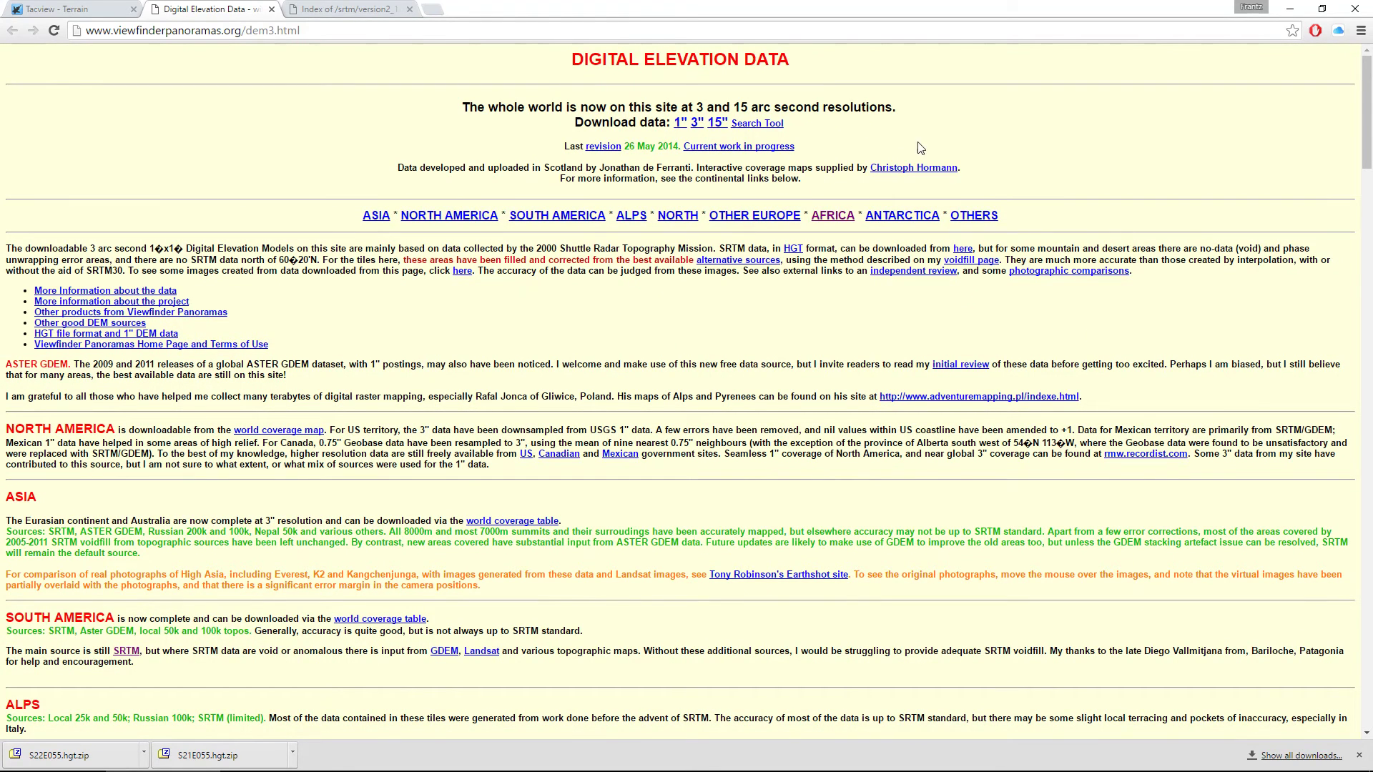
click(830, 216)
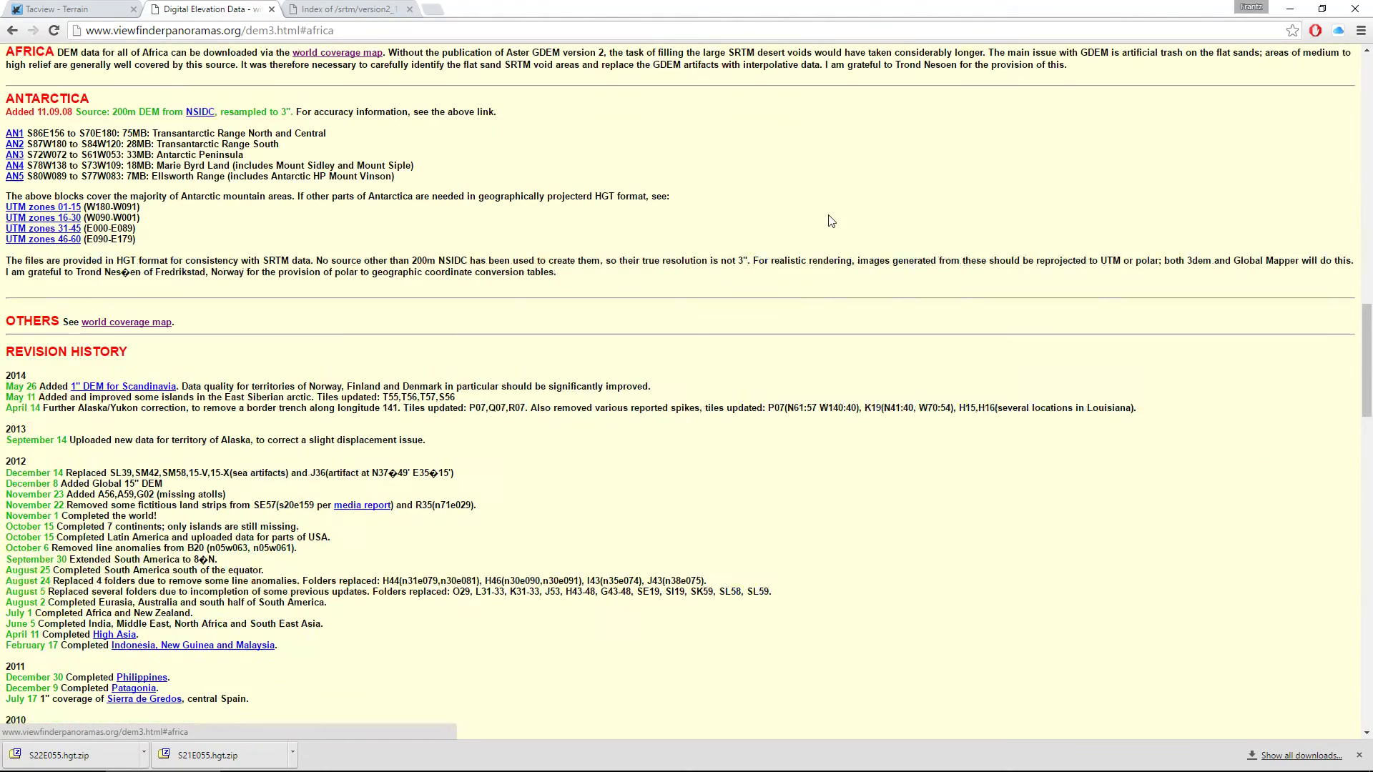
click(307, 56)
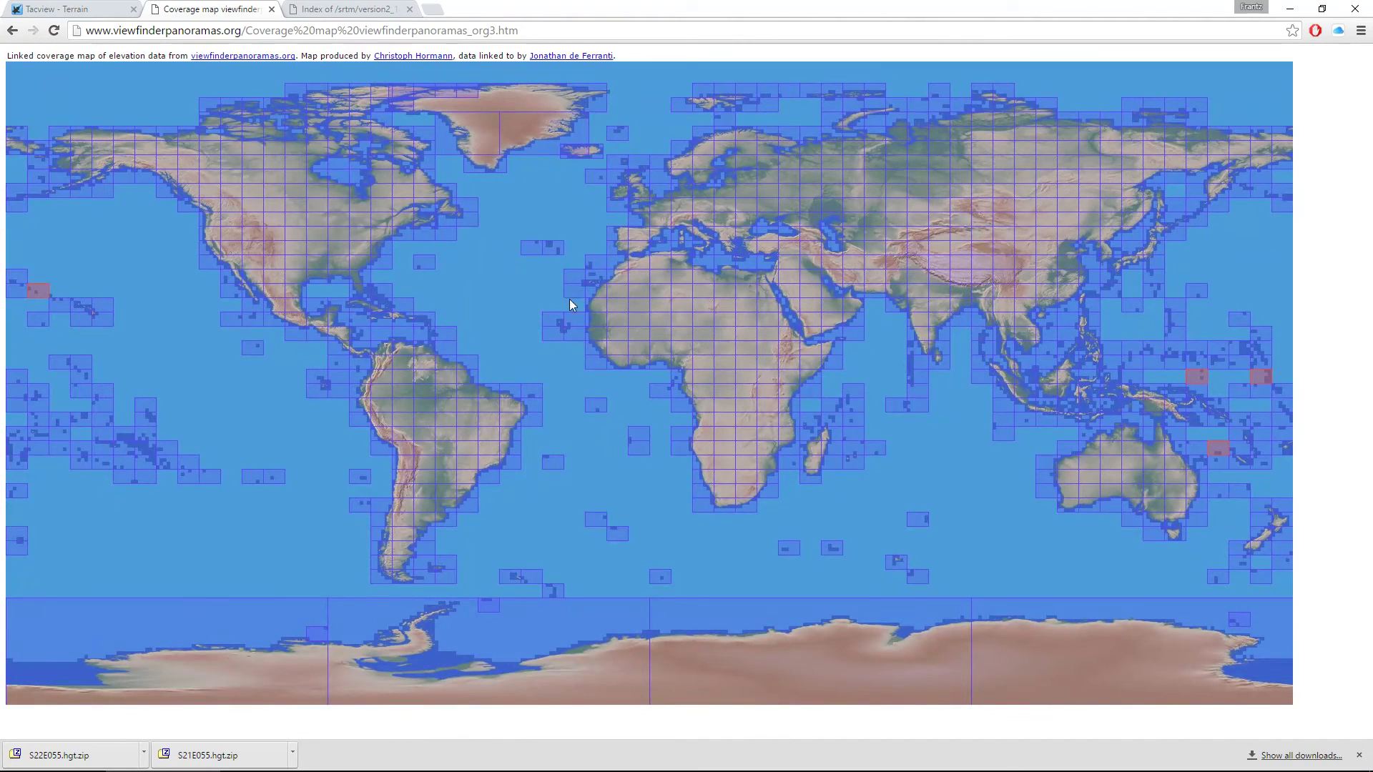
- Download SF40.zip from the coverage tile over the small island east of Madagascar and show it in its folder
click(854, 470)
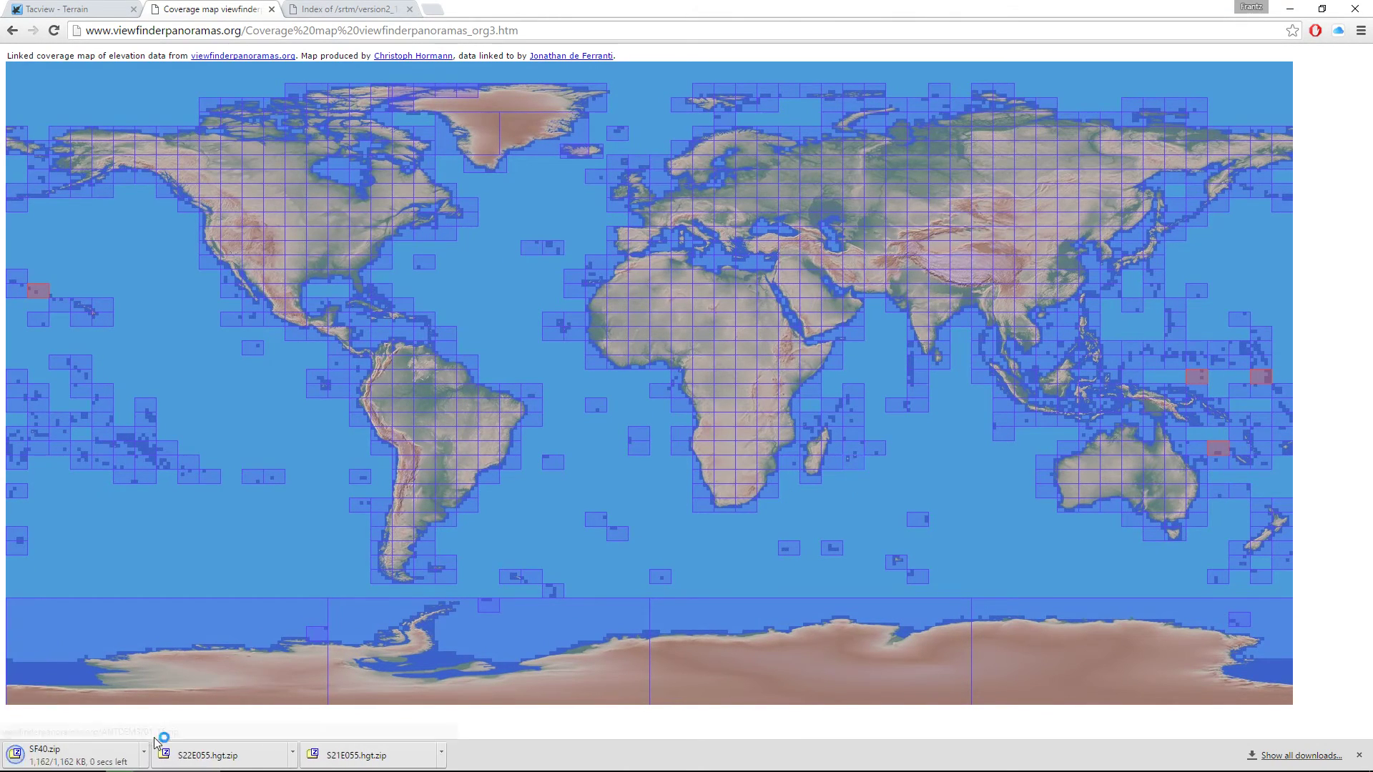
click(145, 752)
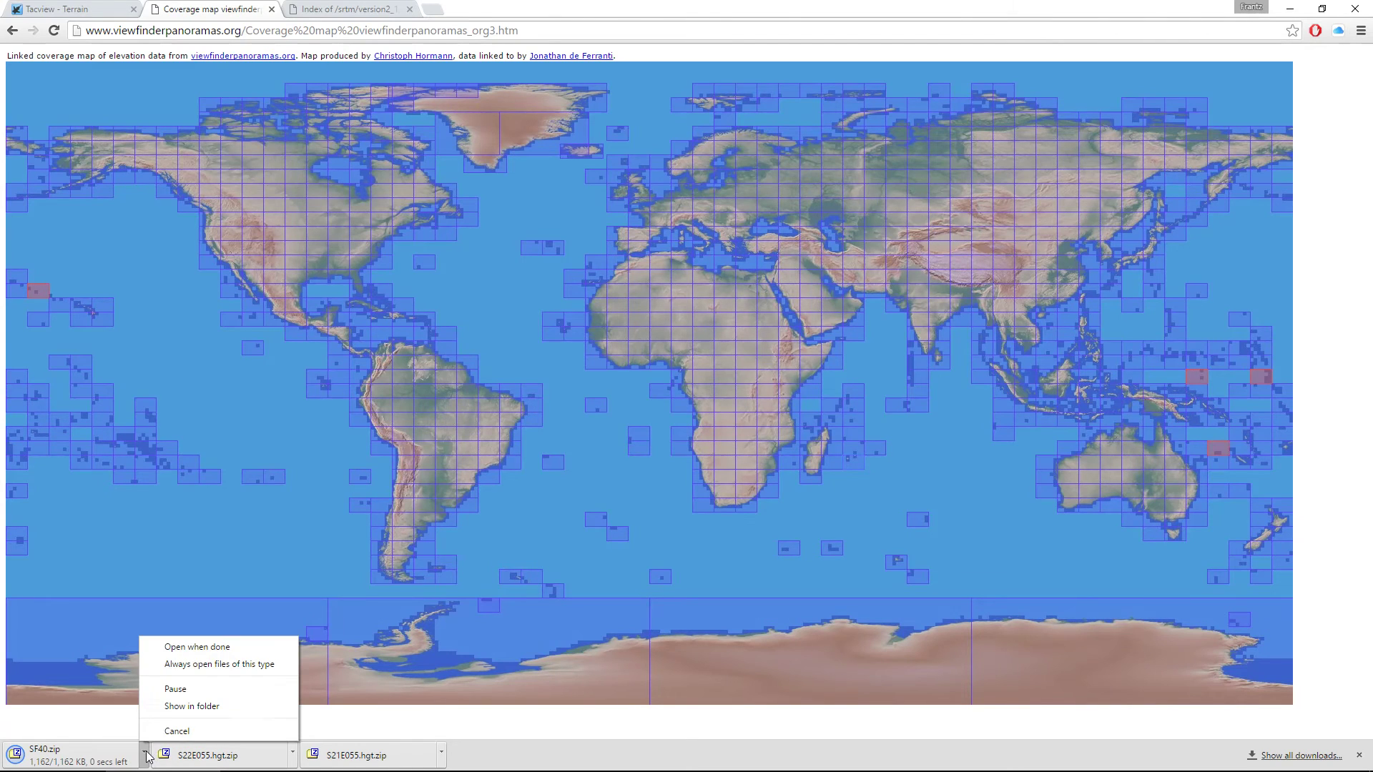
click(171, 708)
- Extract SF40.zip with 7-Zip into its own SF40 folder and open the F40 subfolder inside it
right_click(365, 240)
mouse_move(400, 263)
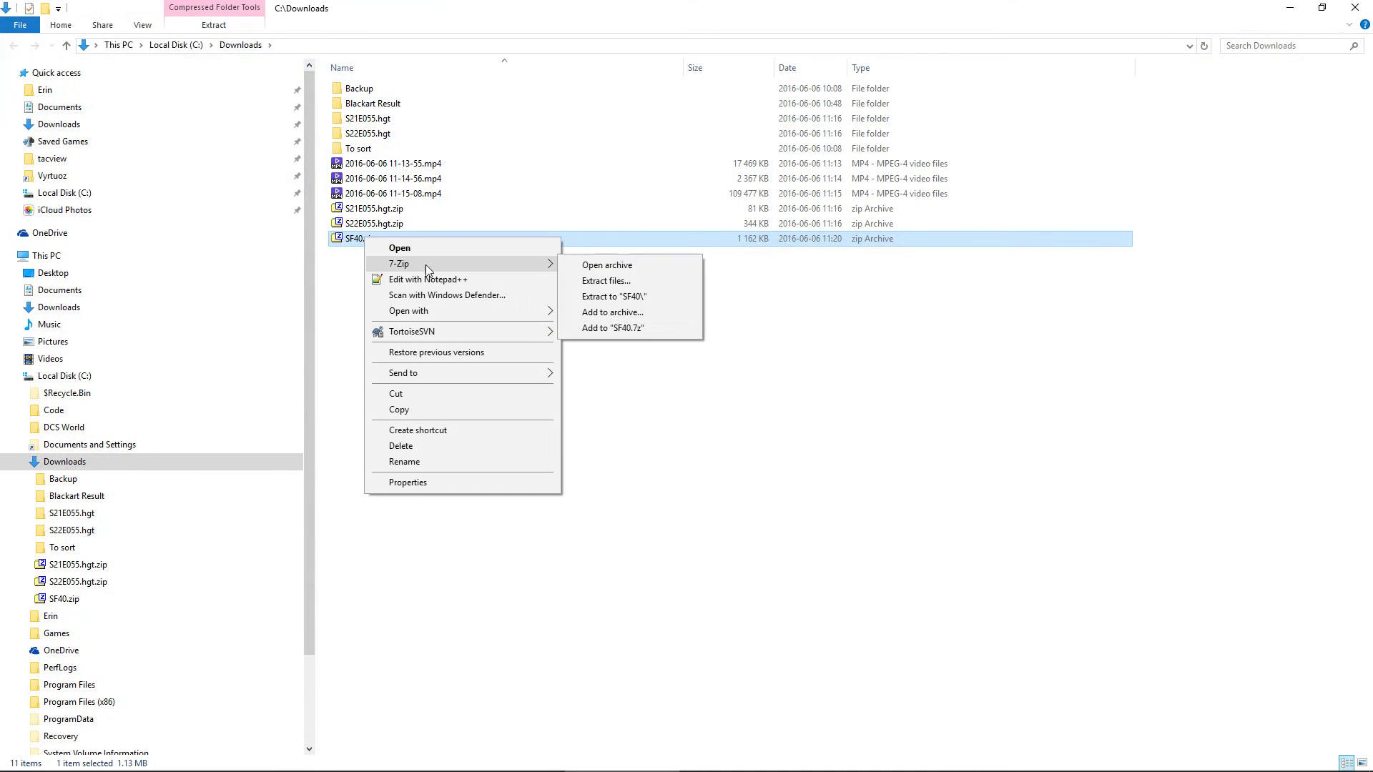
click(650, 296)
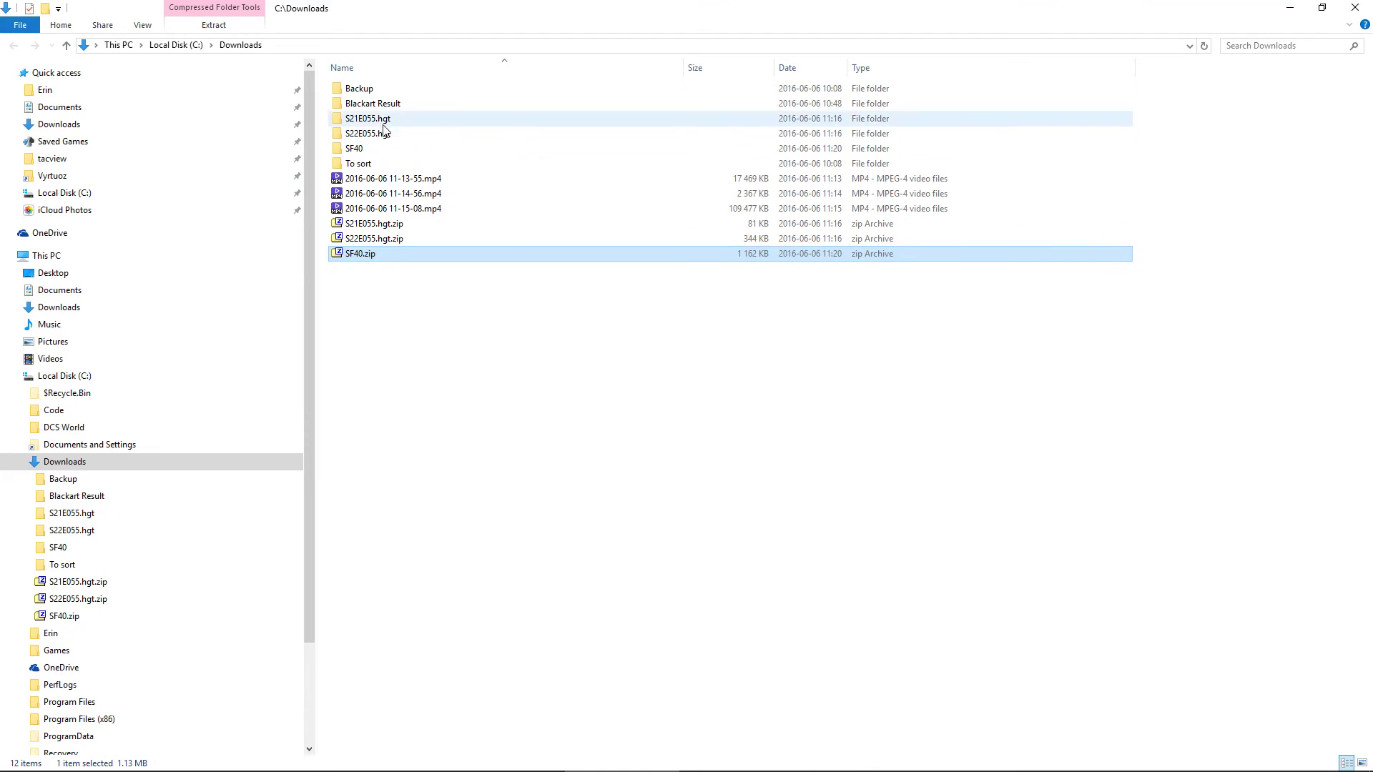
click(362, 152)
double_click(362, 151)
double_click(366, 91)
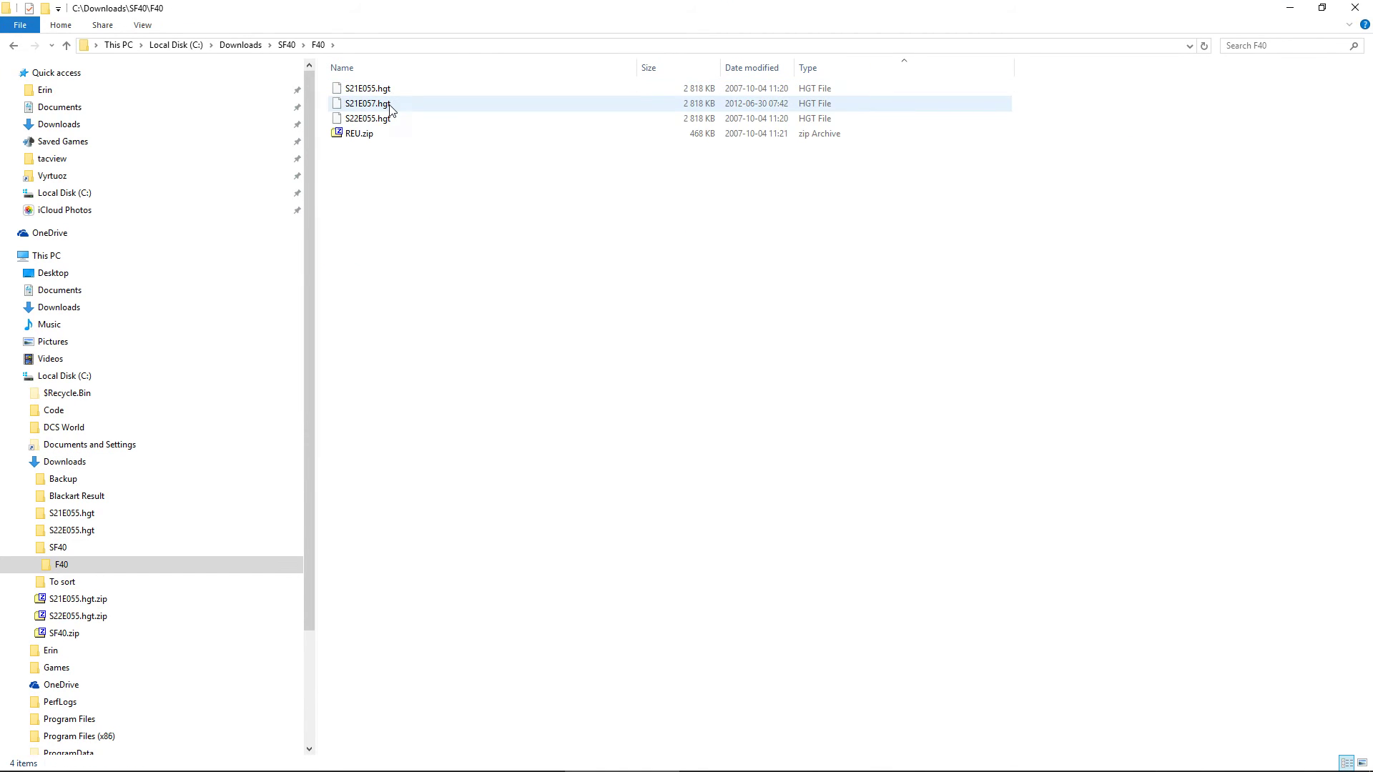
- Extract REU.zip with 7-Zip into its own REU folder and open that folder
click(359, 142)
right_click(358, 141)
mouse_move(390, 166)
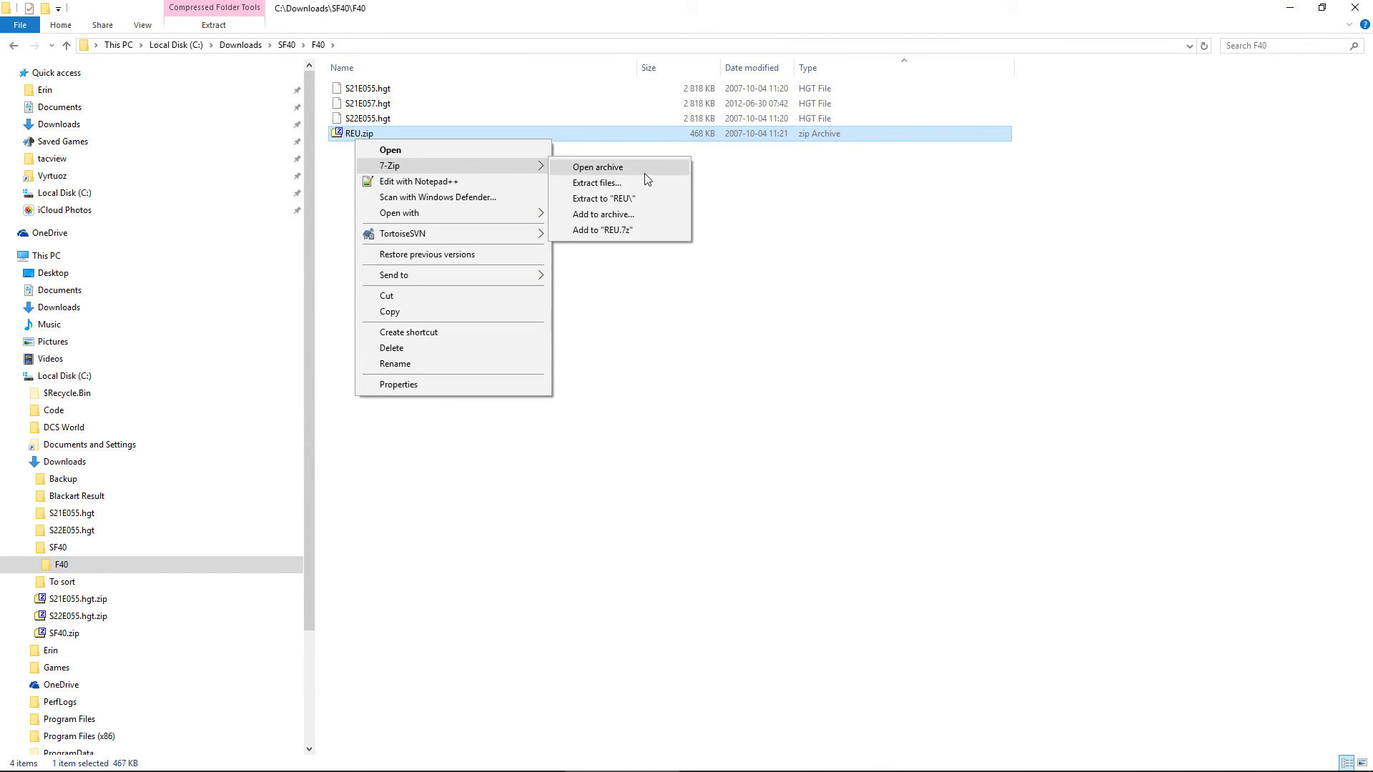
click(604, 199)
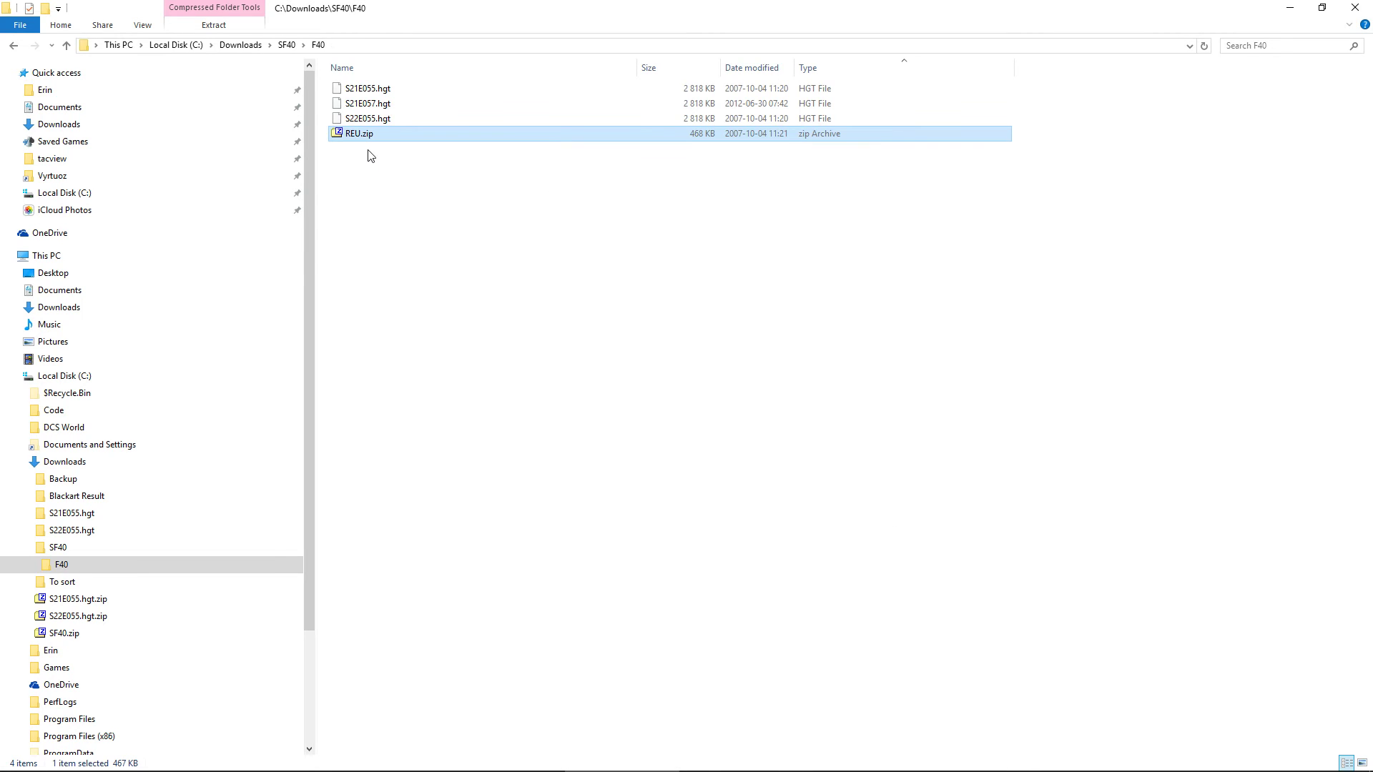
double_click(343, 90)
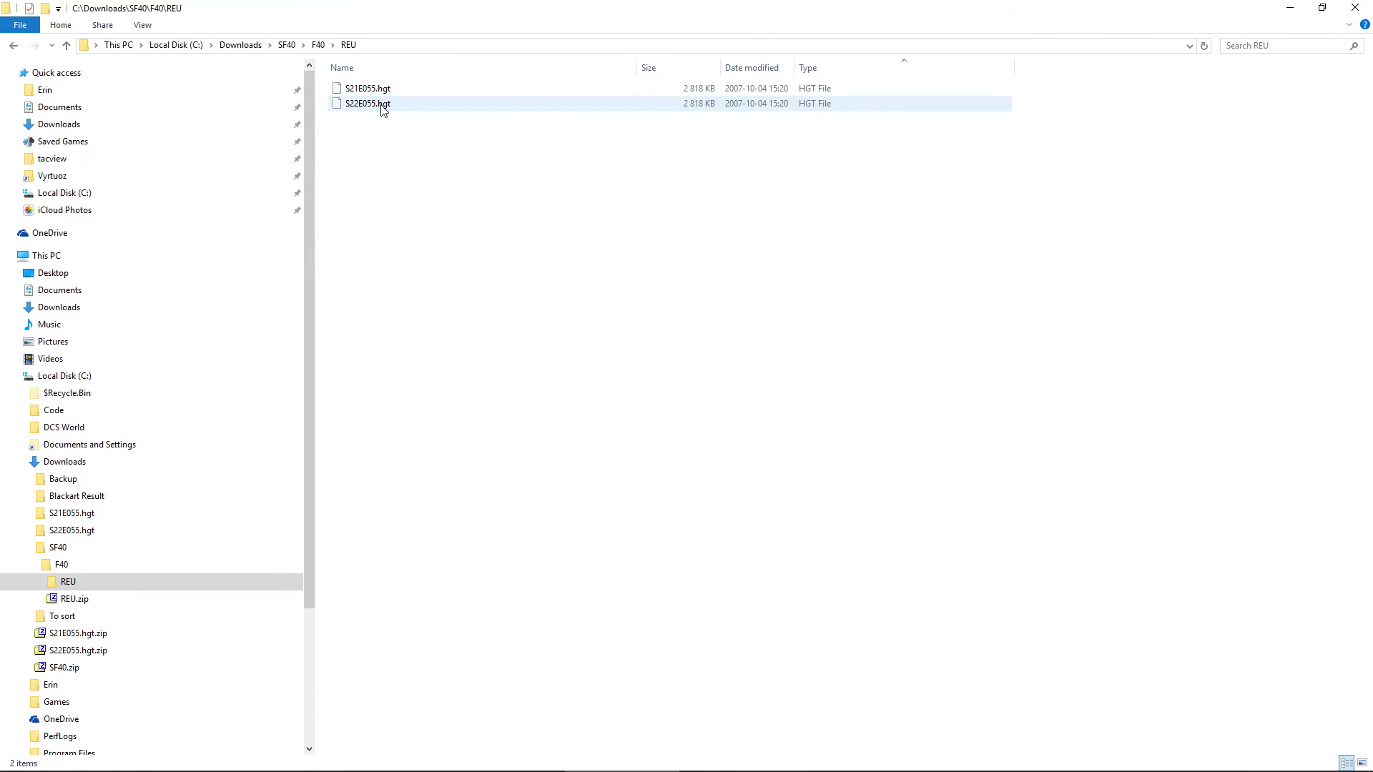
- Copy S21E055.hgt and S22E055.hgt from the REU folder into Tacview's SRTM3 folder, replacing the existing files
drag(401, 132, 358, 92)
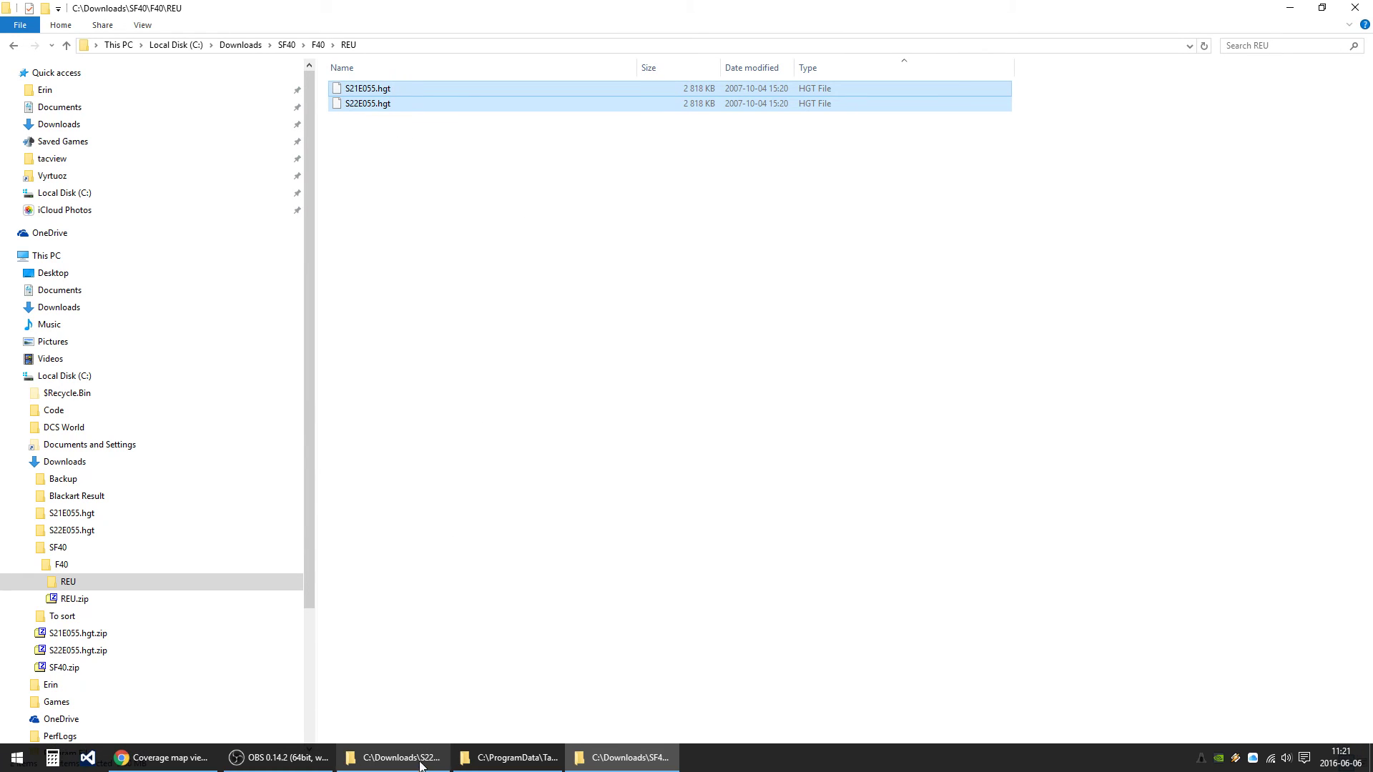
click(415, 763)
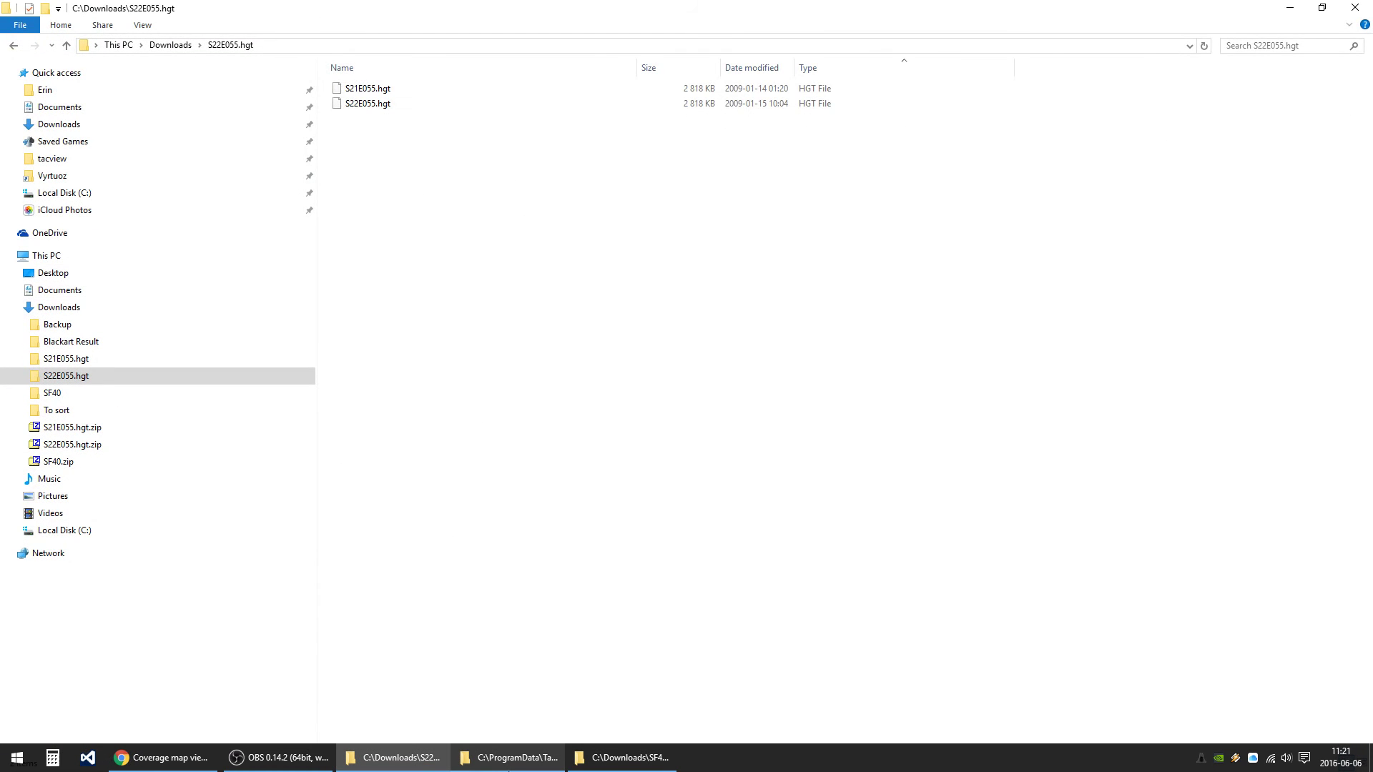
click(509, 758)
right_click(423, 164)
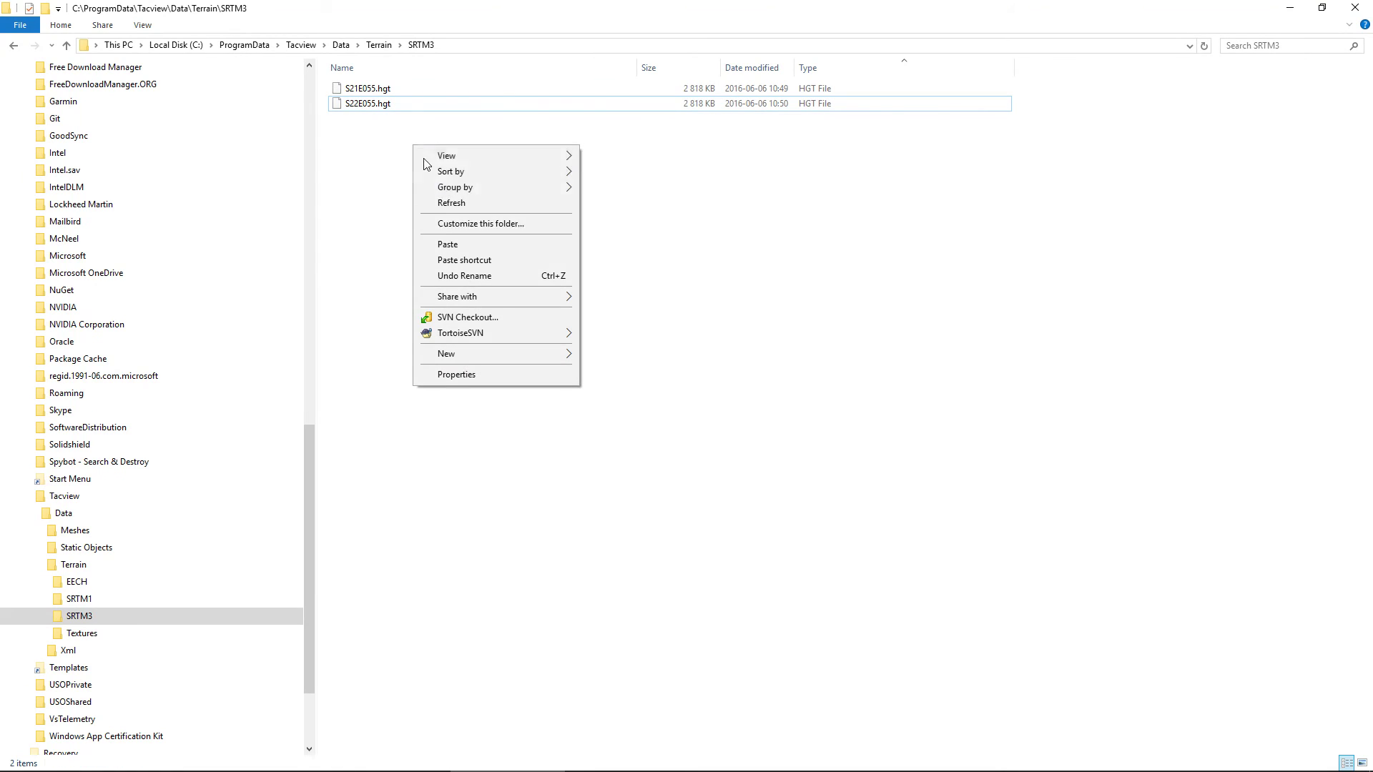
click(446, 244)
click(595, 280)
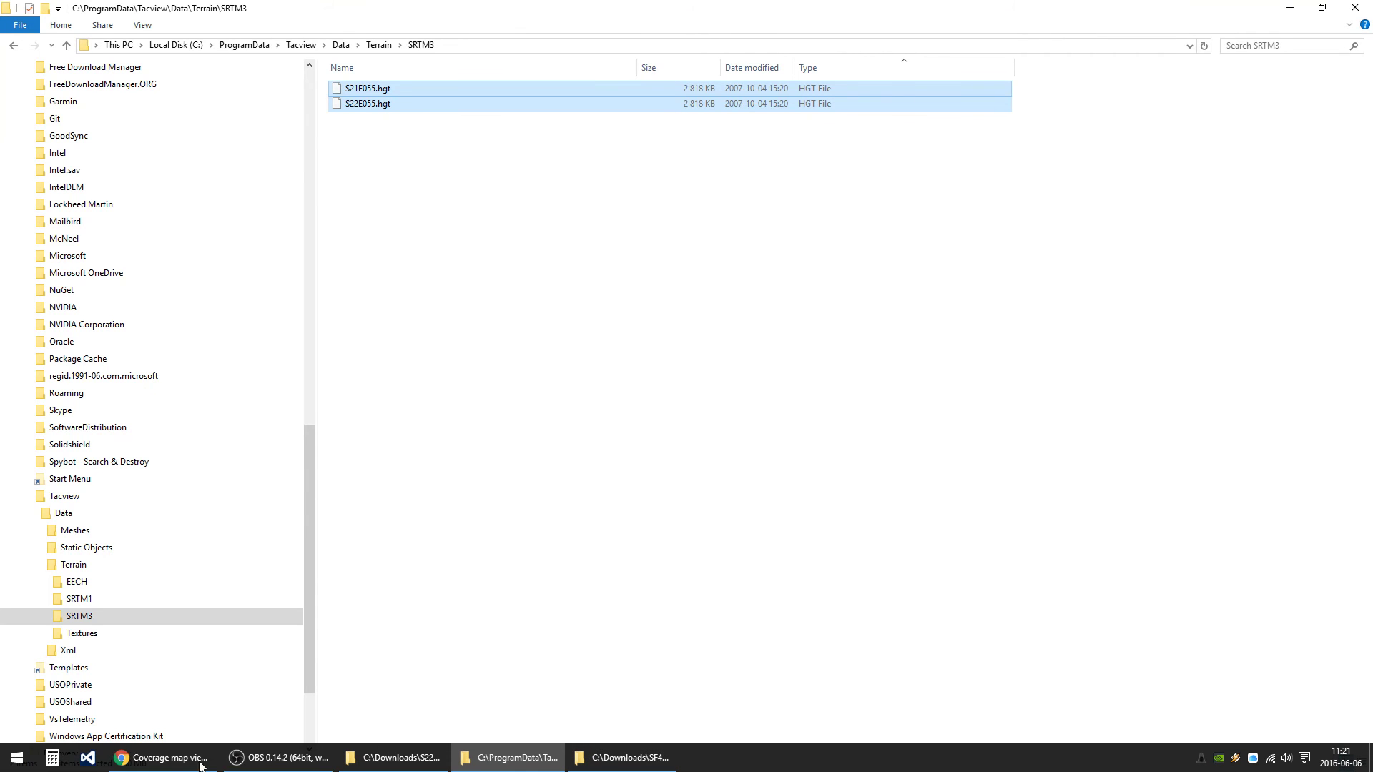
- Launch Tacview again from the desktop, bring the island into close range, and switch to the Free Camera view
key(super+d)
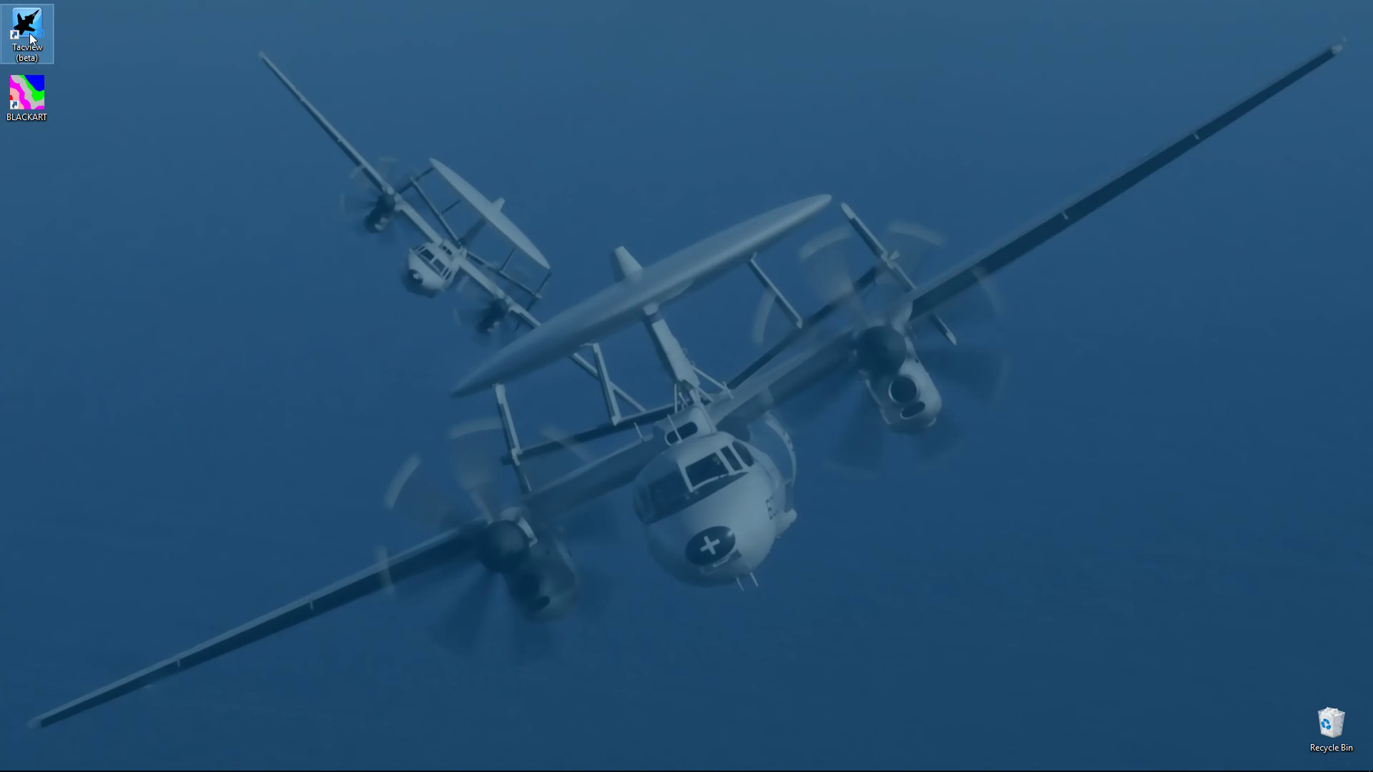
double_click(28, 32)
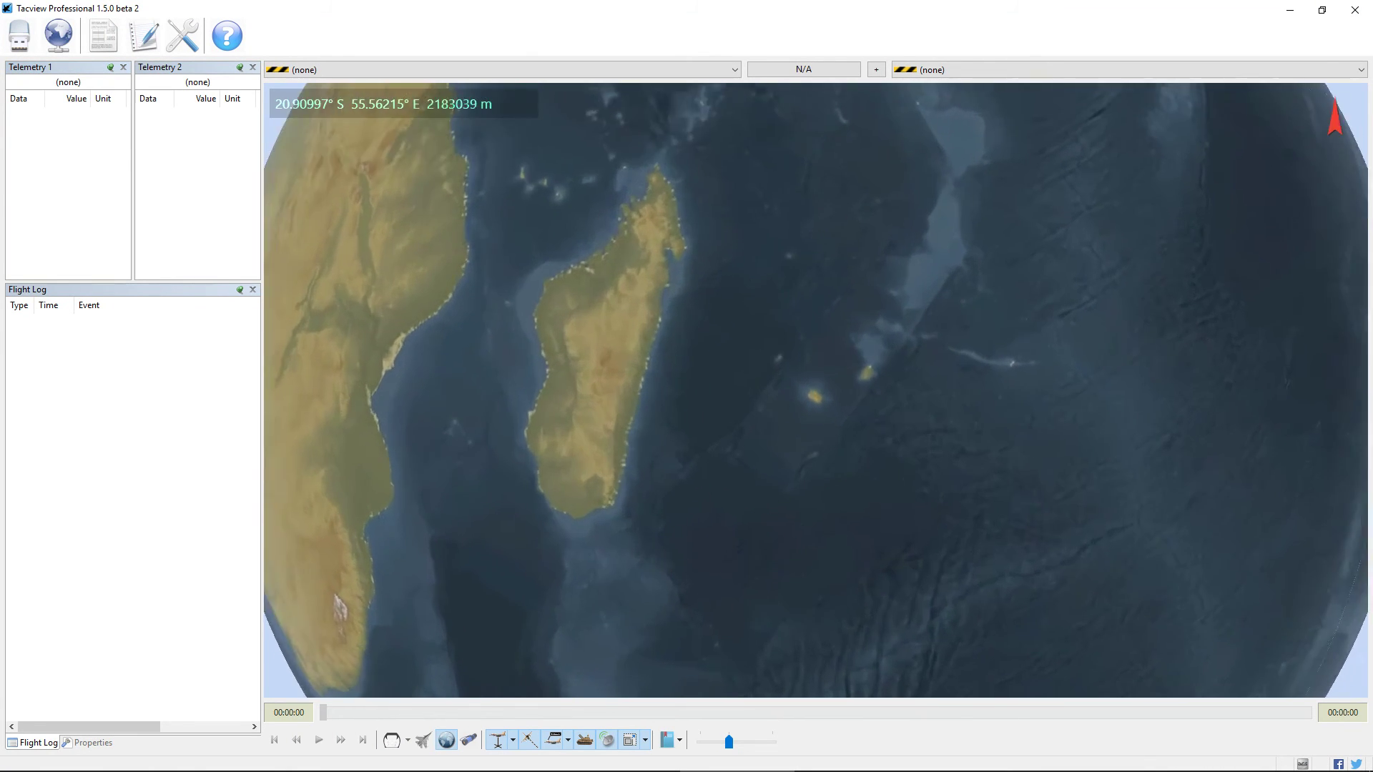
scroll(844, 449, up, 8)
drag(844, 449, 845, 373)
scroll(844, 372, up, 8)
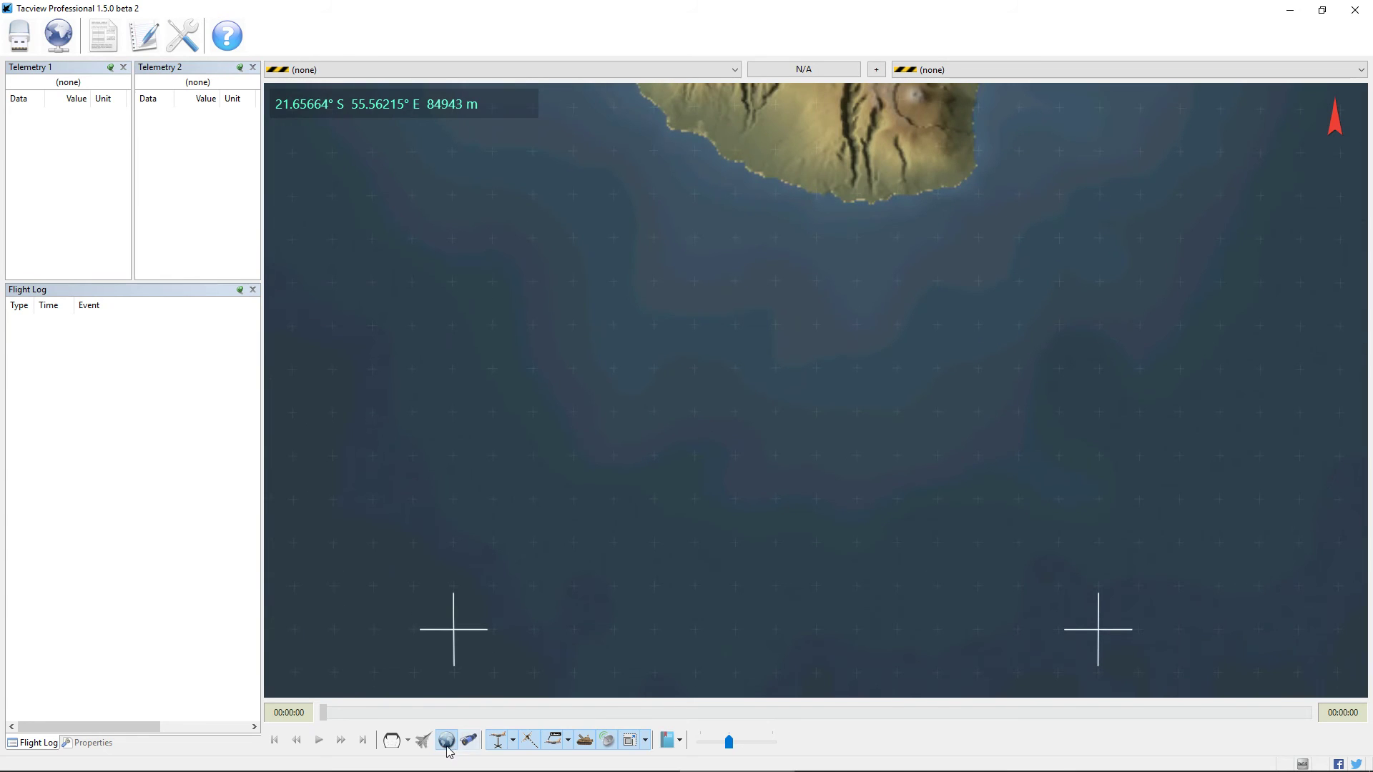
click(468, 741)
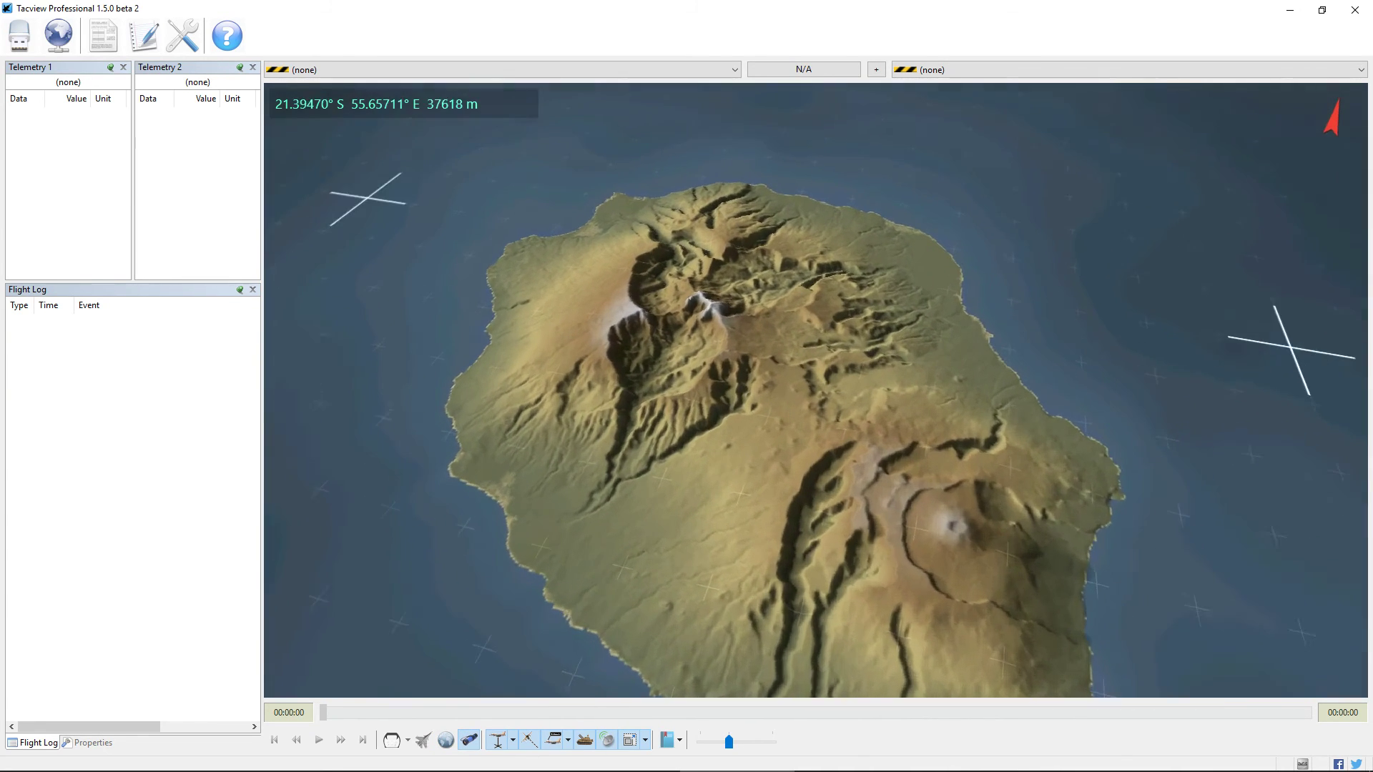
- Examine the relief of the newly installed pre-filtered tiles up close around the island's peaks
scroll(816, 390, up, 3)
drag(816, 390, 887, 544)
scroll(816, 390, up, 2)
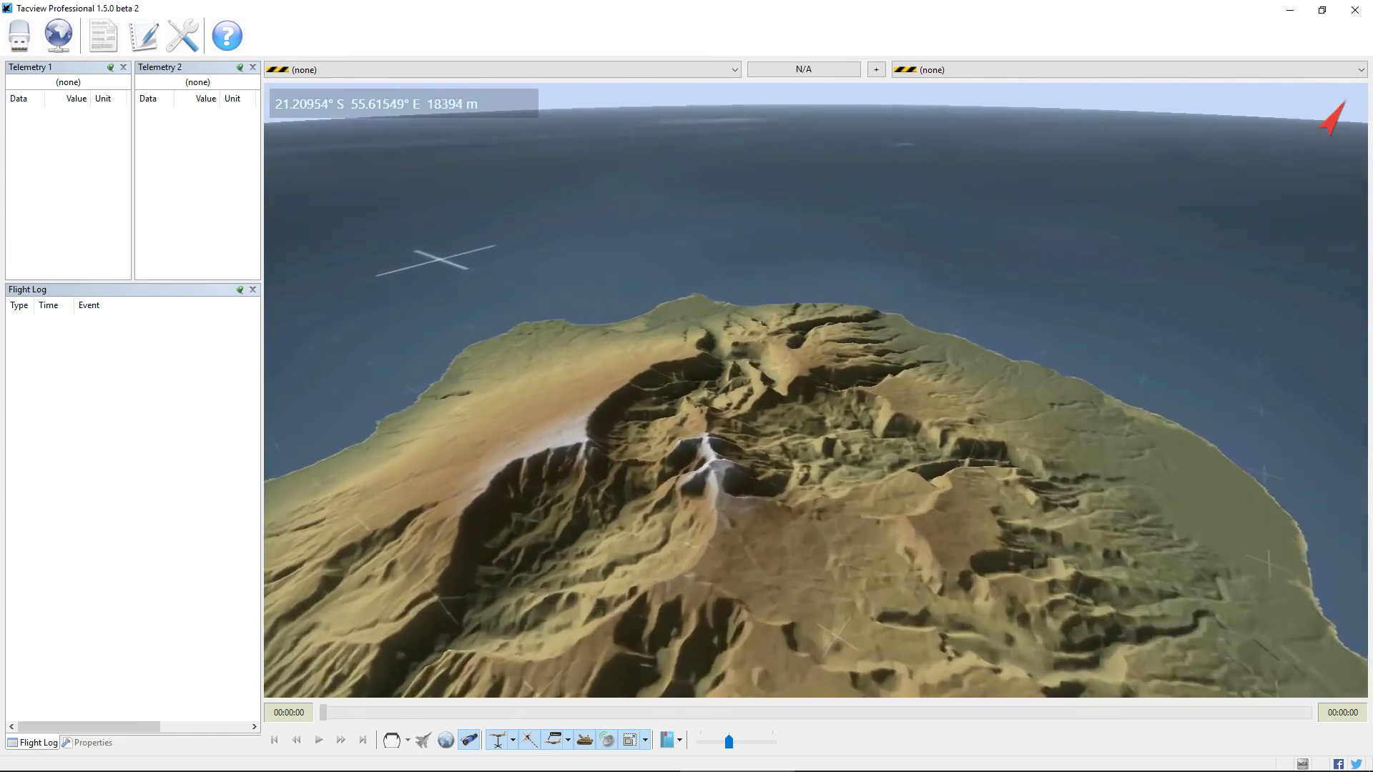